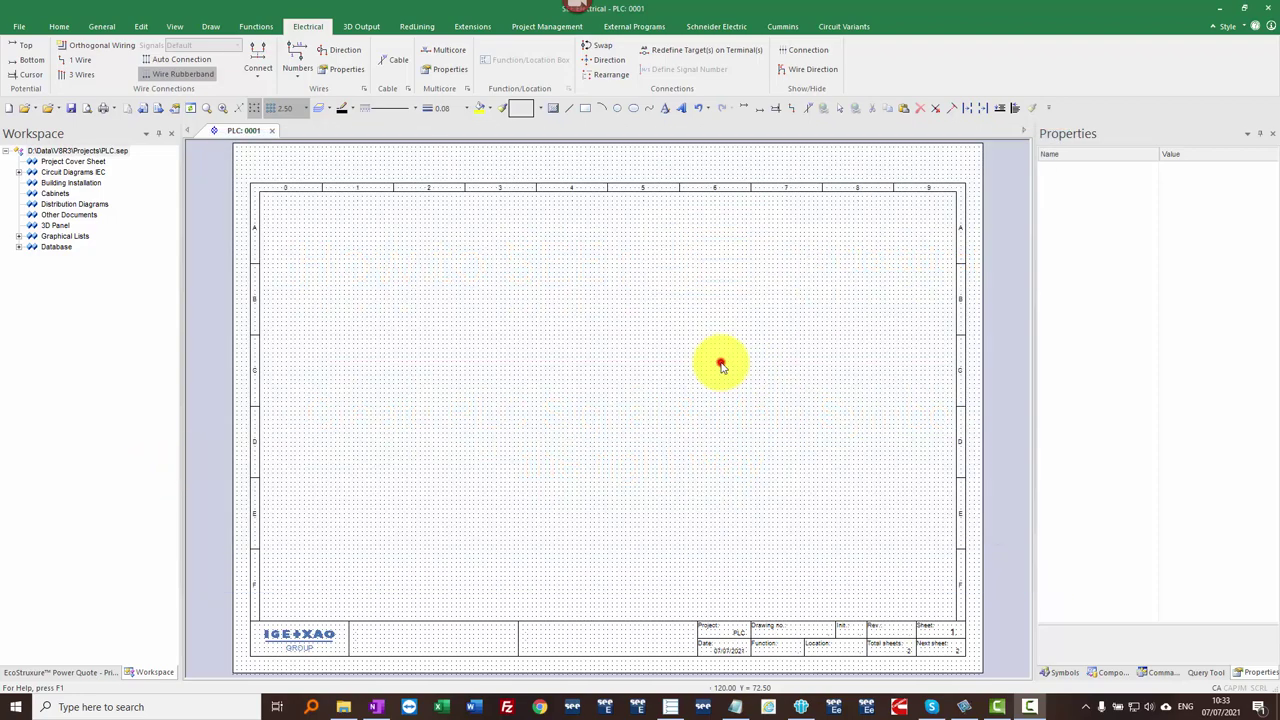
Step: Set the drawing grid to 5.00
click(720, 360)
click(305, 108)
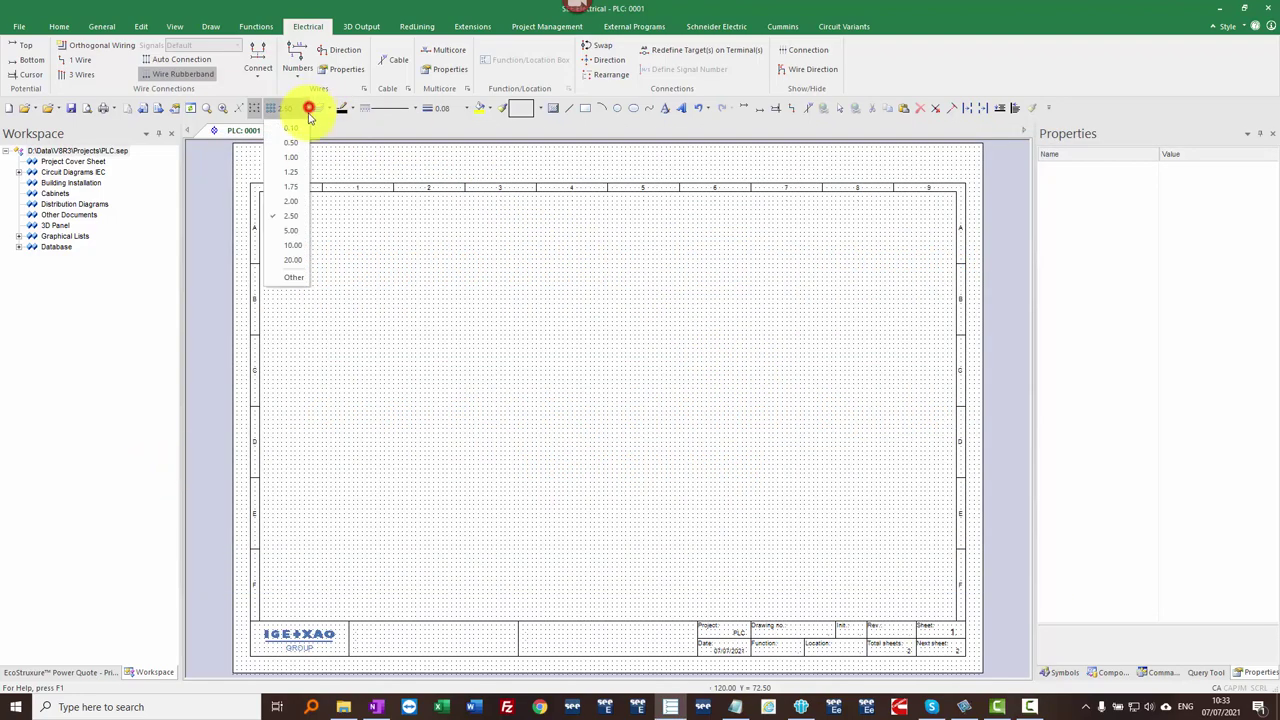
click(293, 233)
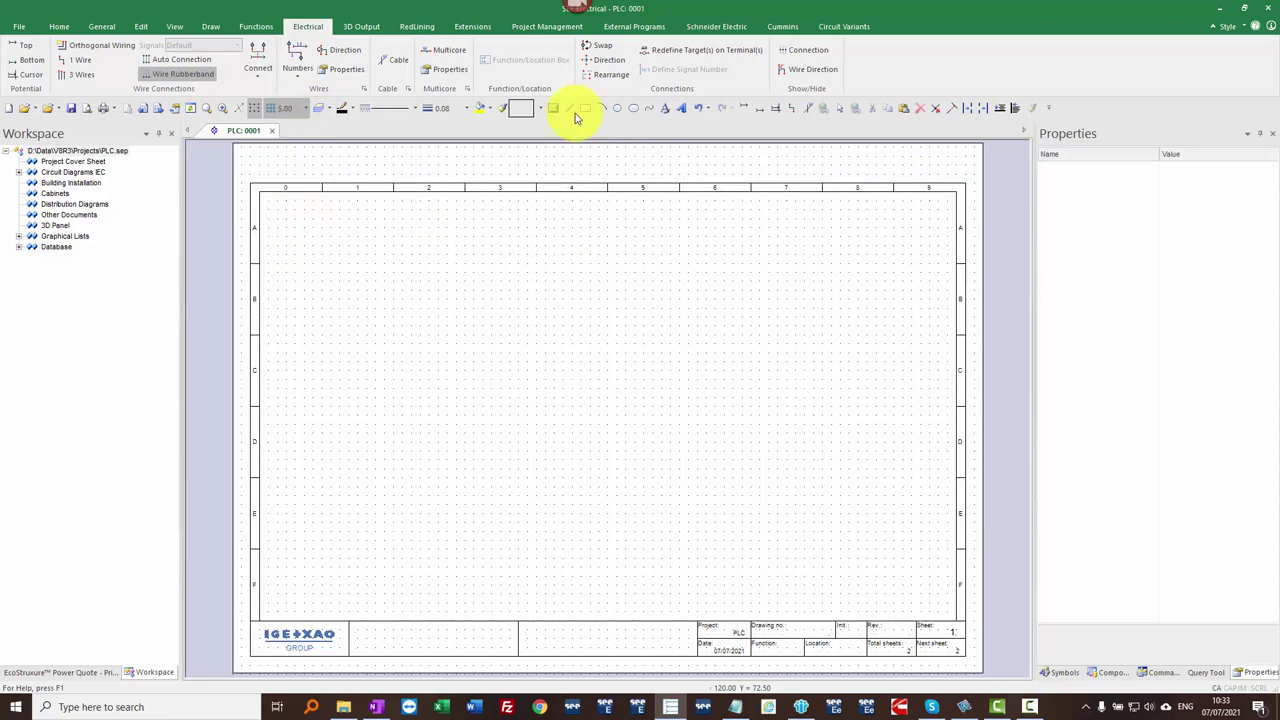
Step: Draw a vertical line half a grid step long downward from X 75, Y 90, using relative end coordinates
click(571, 110)
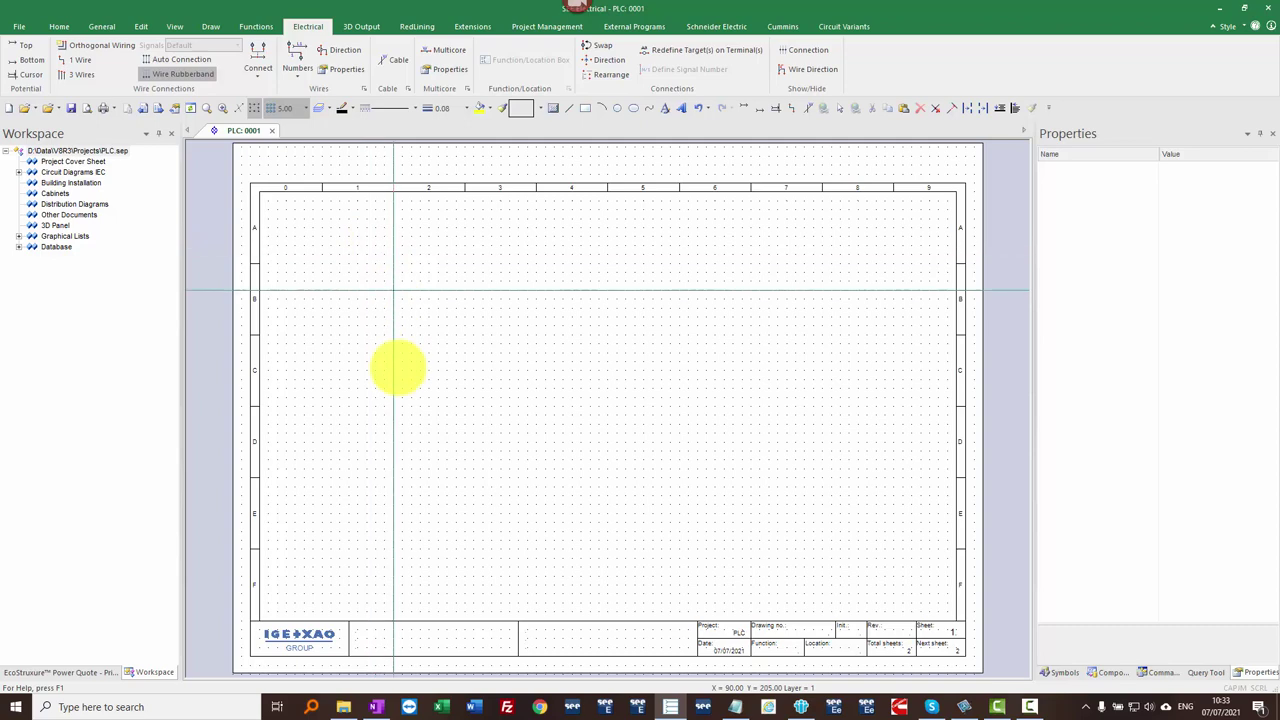
scroll(385, 525, up, 3)
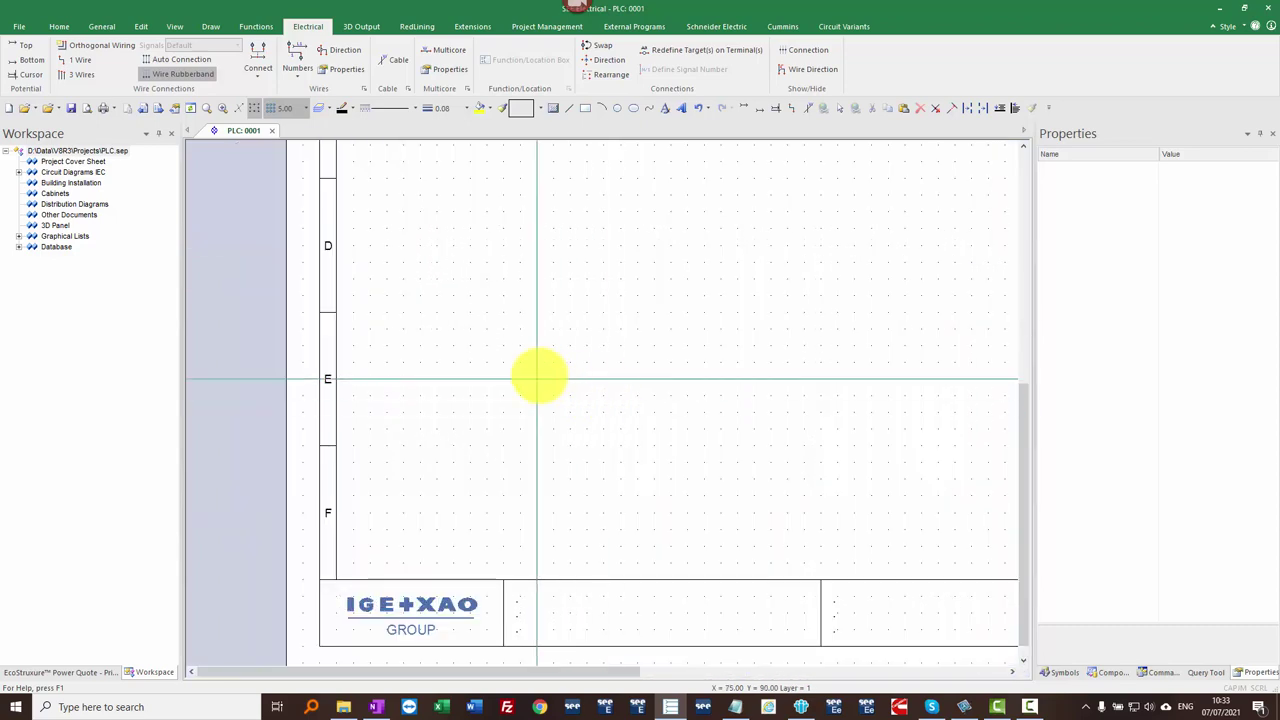
click(539, 376)
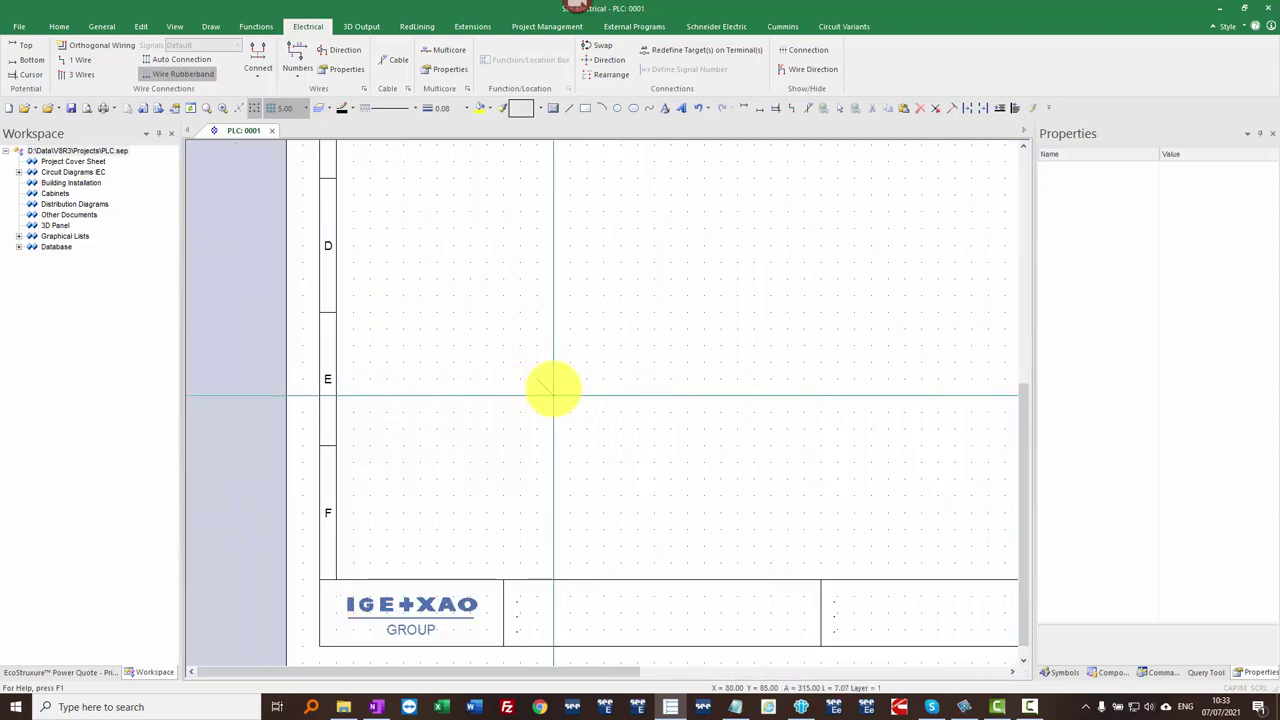
key(space)
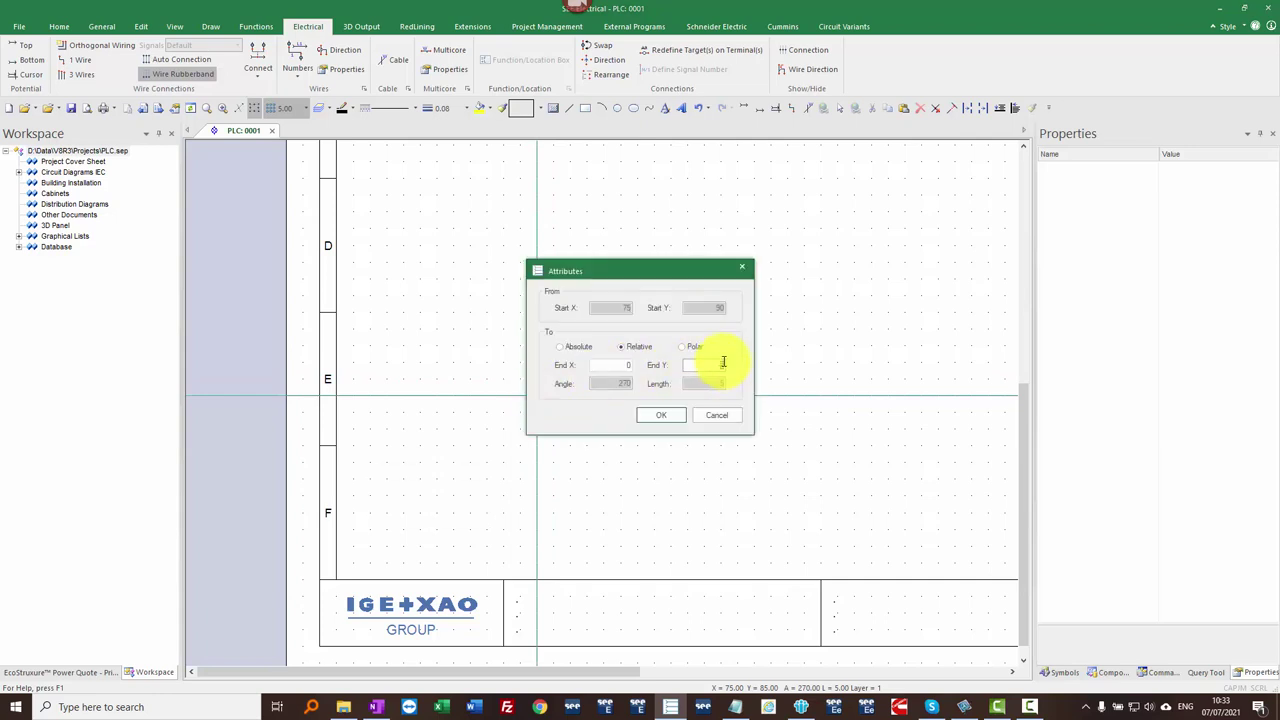
click(660, 416)
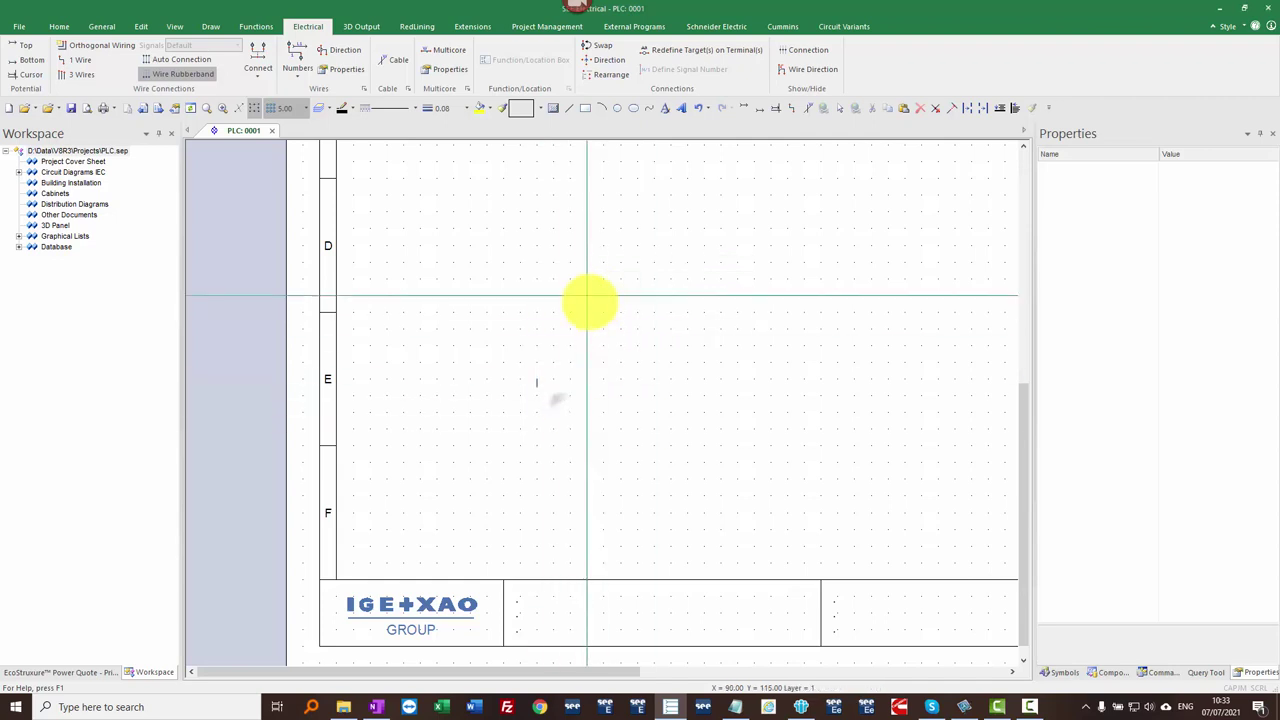
Step: Draw a circle of radius 2.5 centred at X 75, Y 85, directly below the short vertical line
click(620, 112)
scroll(571, 383, up, 5)
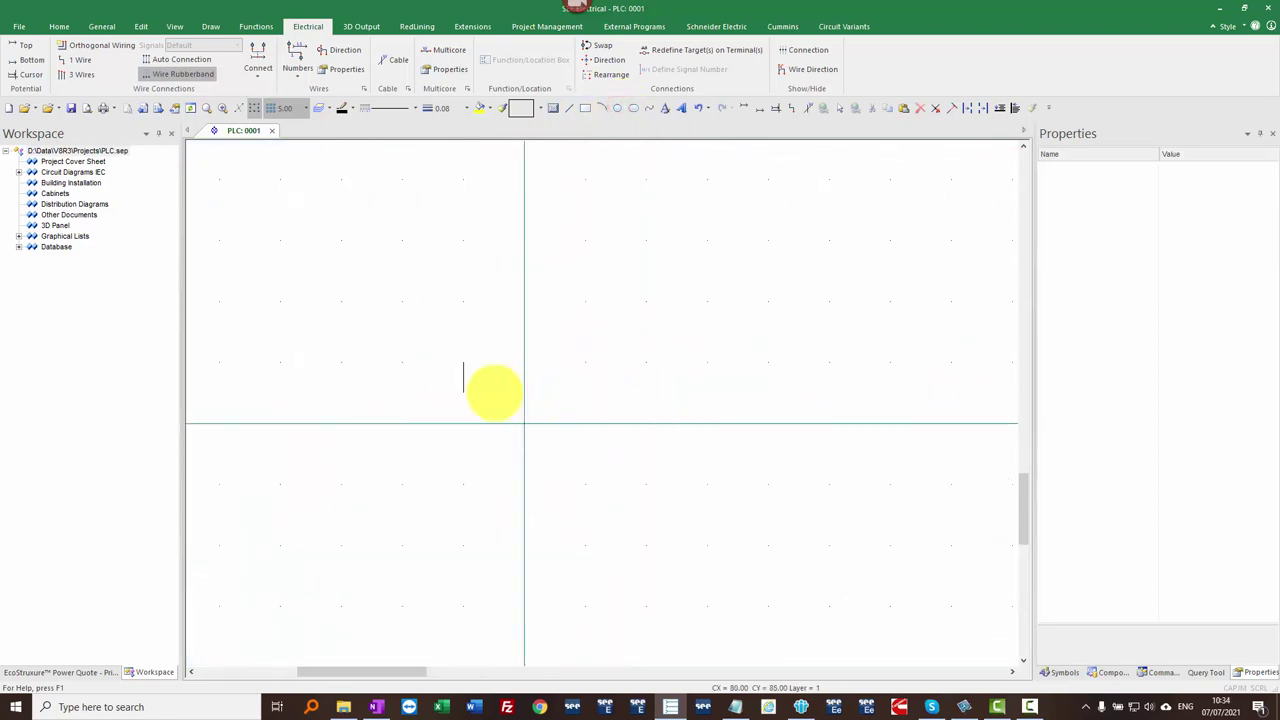
click(469, 410)
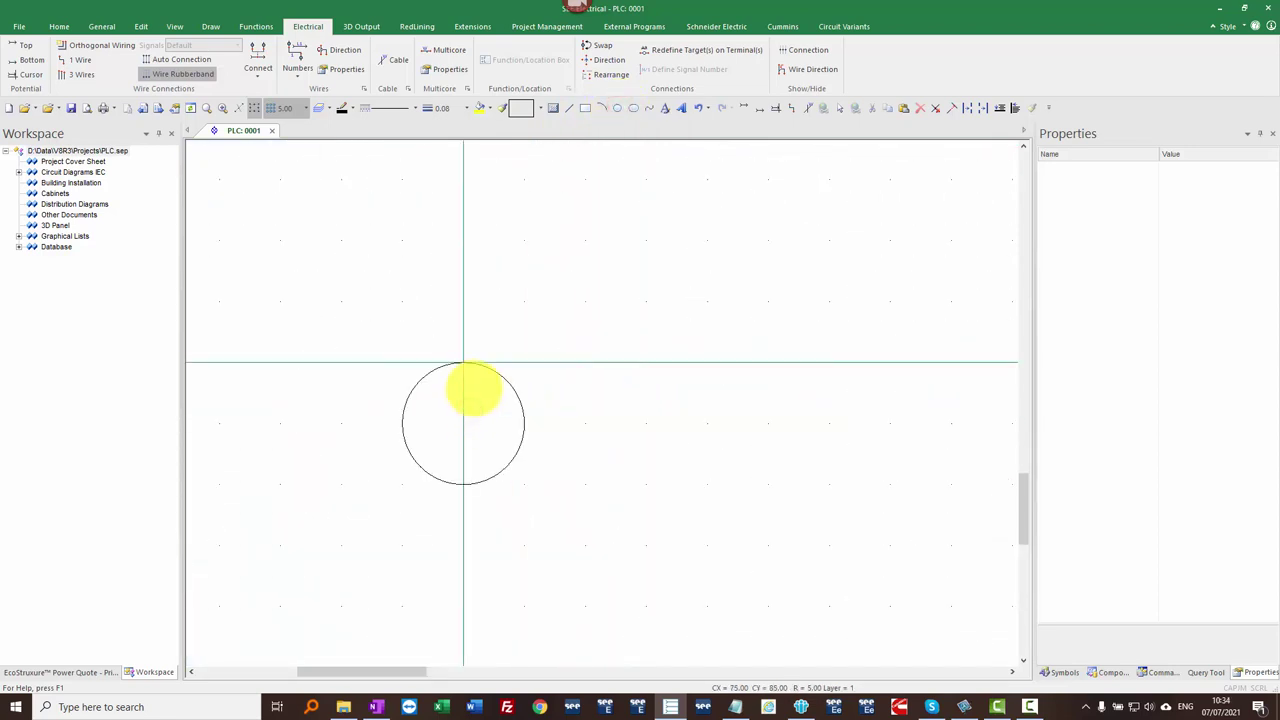
key(space)
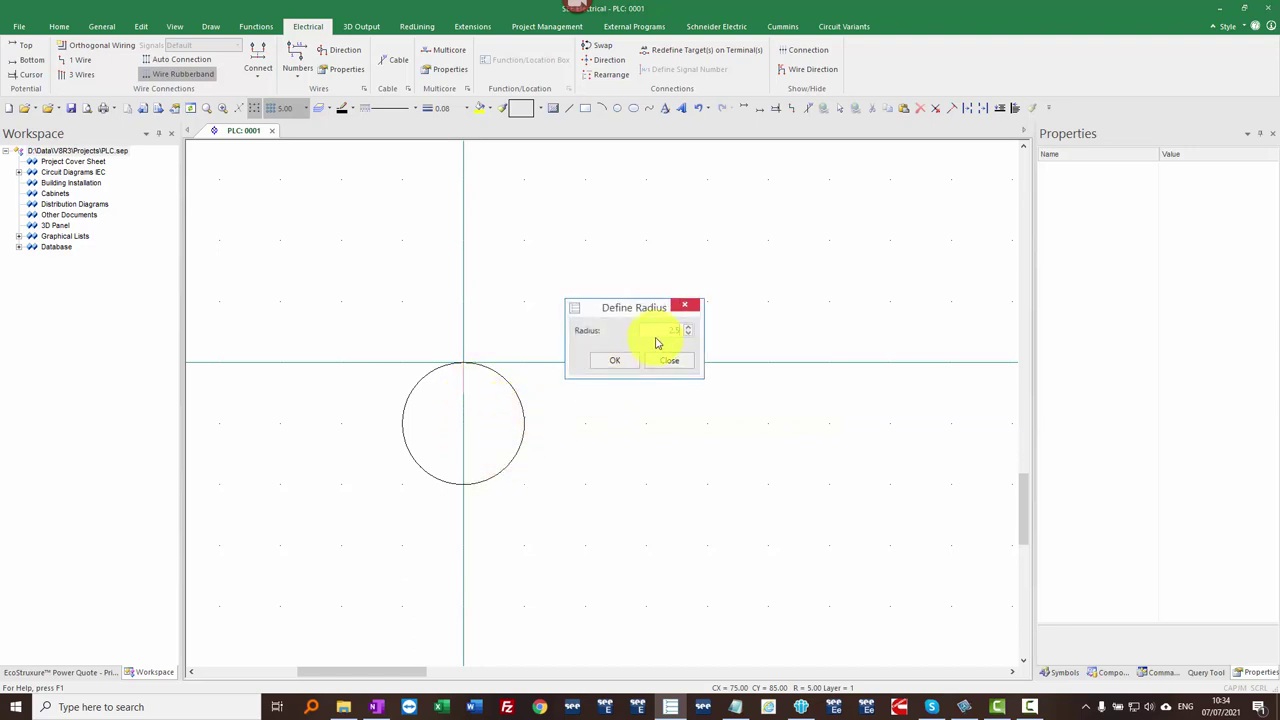
text(2.5)
key(Return)
key(Escape)
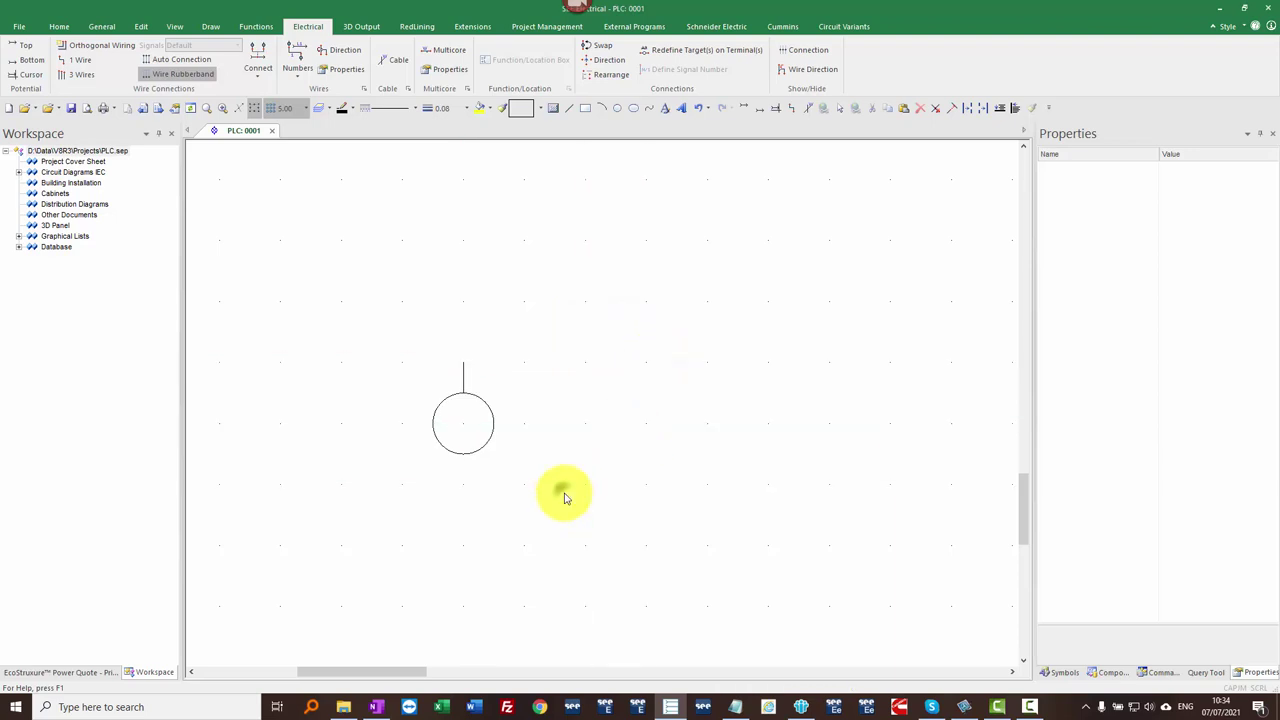
Step: Draw a 45-degree diagonal line through the circle's centre, ending at X 80, Y 90
click(567, 108)
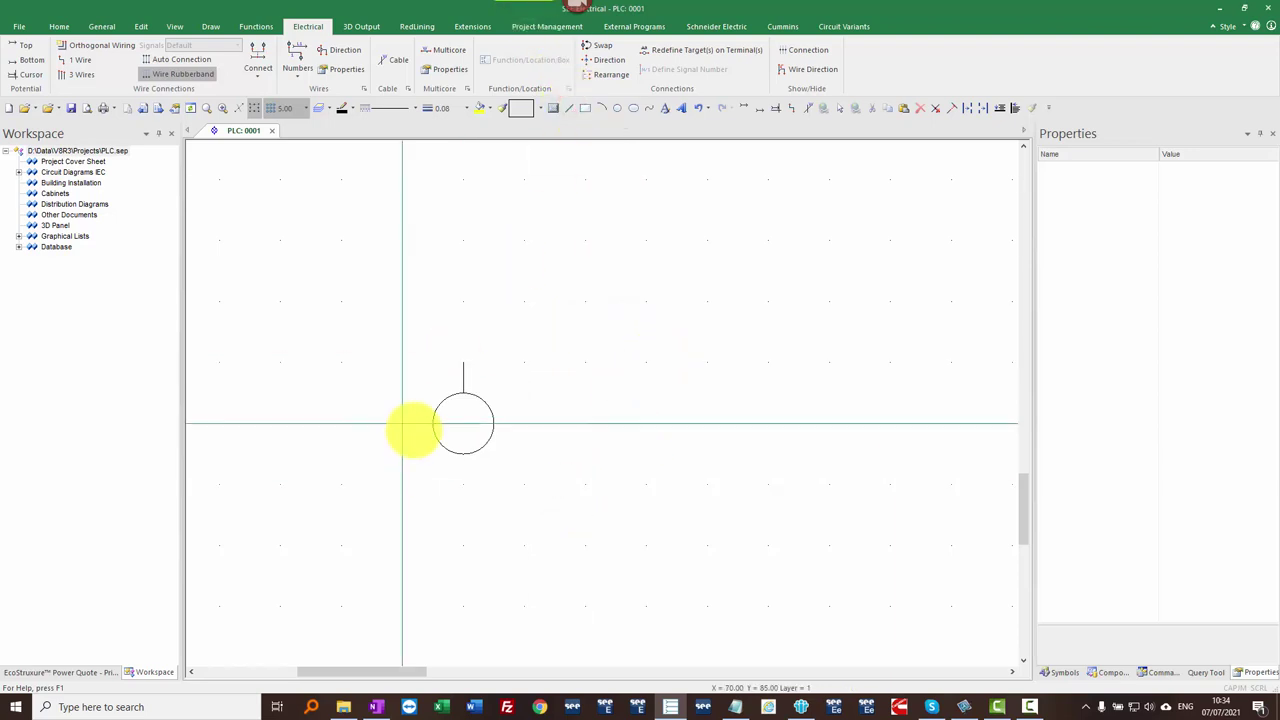
click(402, 484)
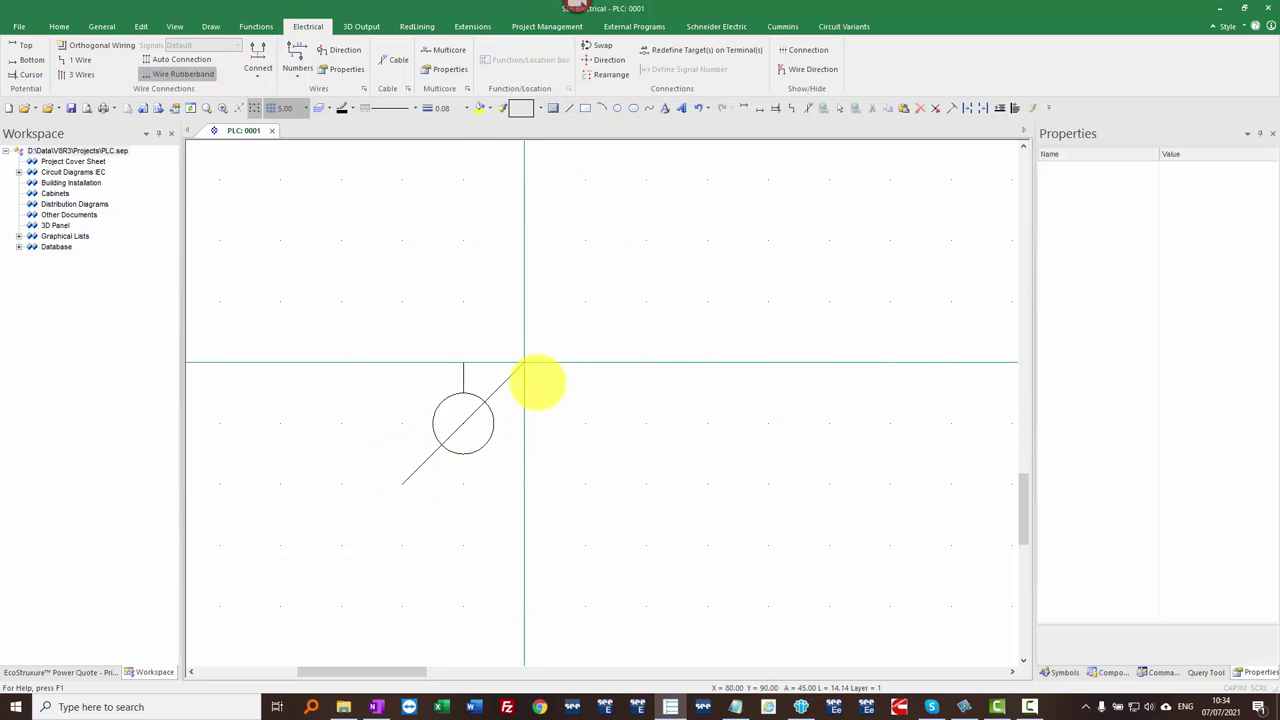
click(537, 381)
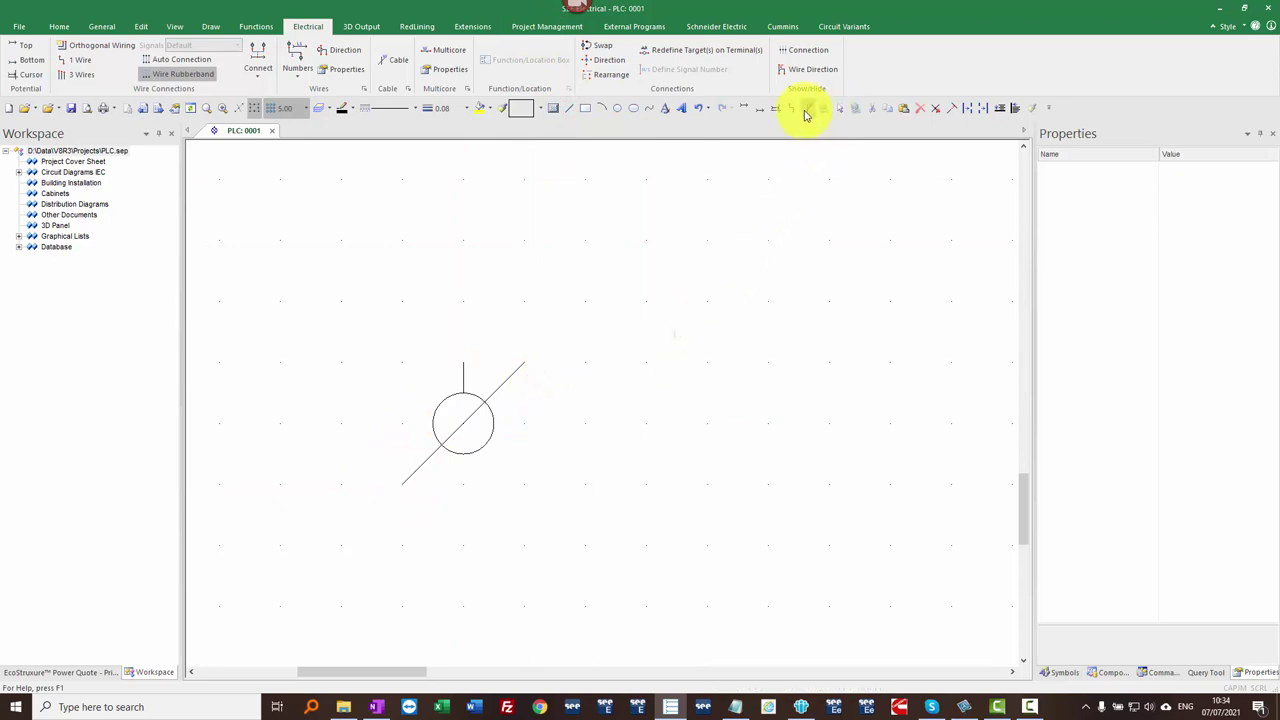
Step: Trim both ends of the diagonal line back to the circle
click(937, 108)
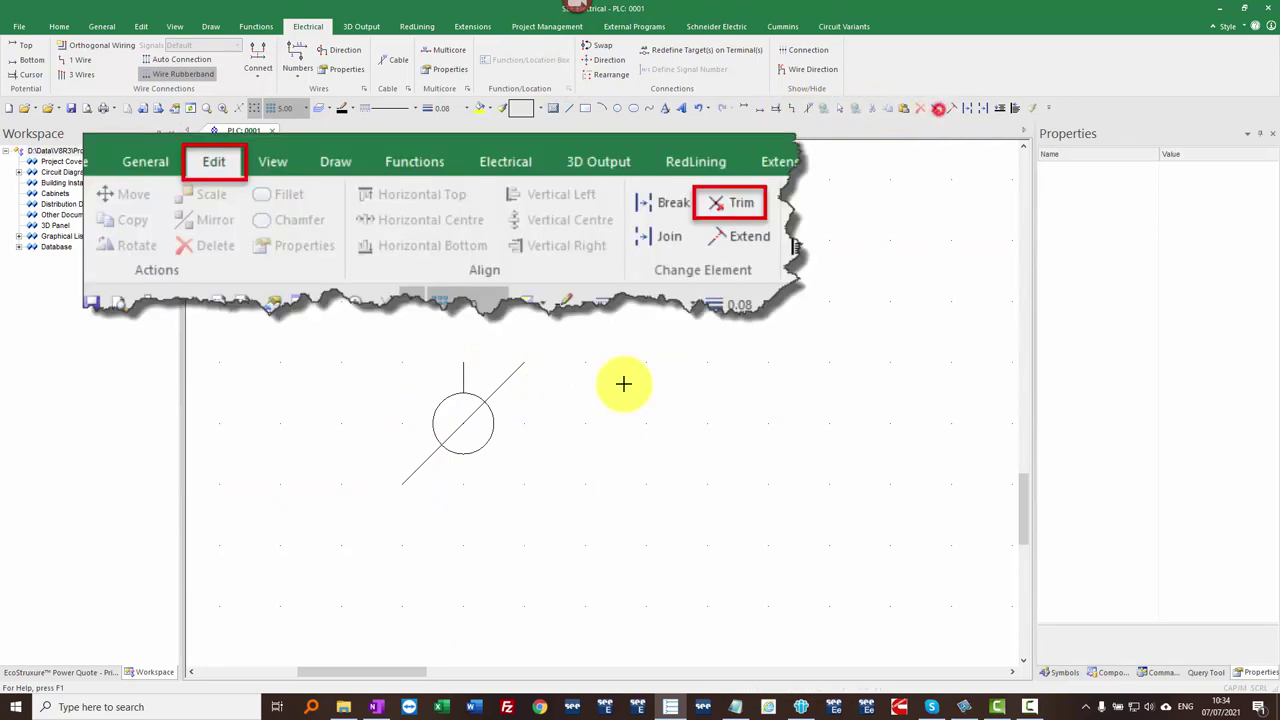
click(491, 434)
click(506, 374)
click(417, 471)
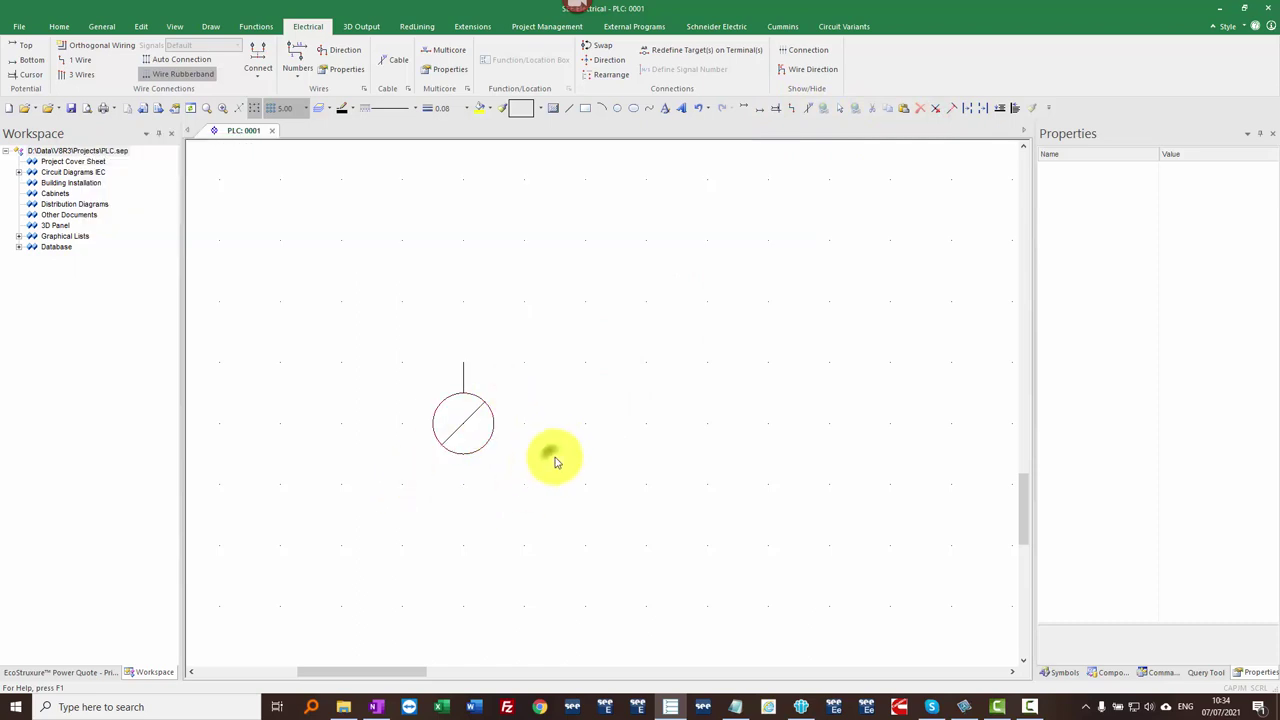
Step: Copy the complete terminal symbol with its line, circle and diagonal to X 90, Y 85
drag(545, 470, 388, 311)
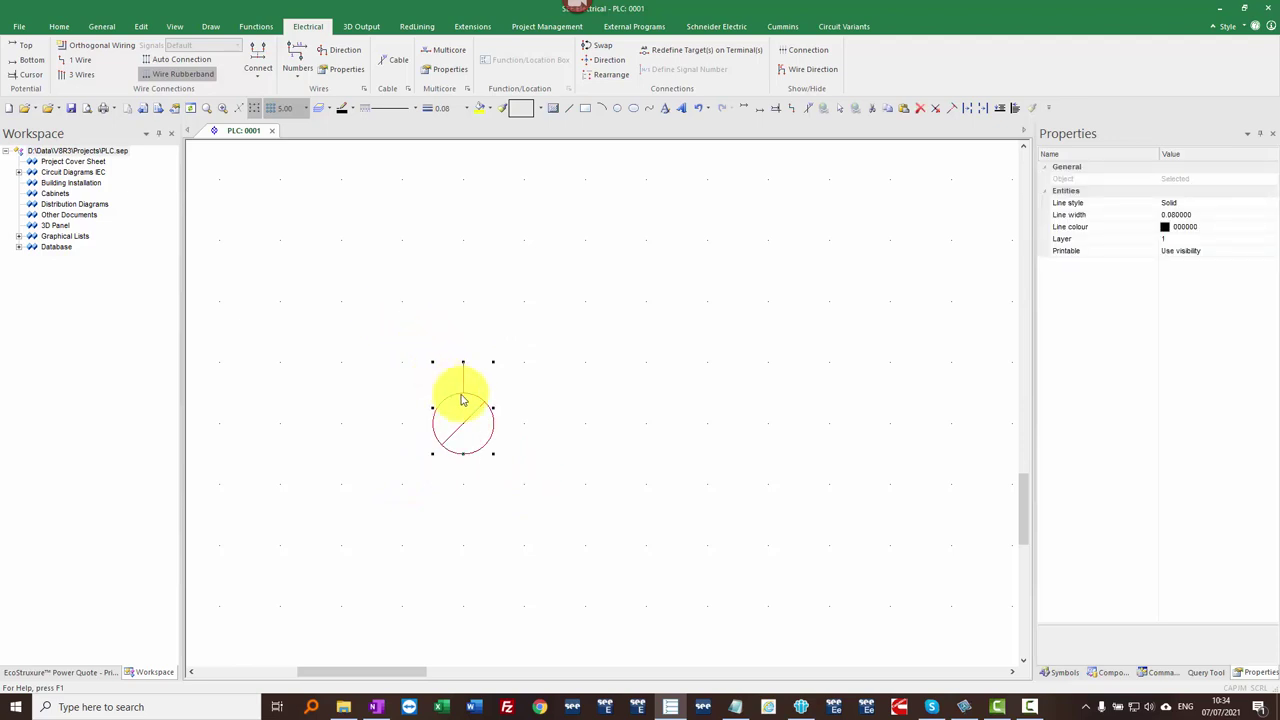
ctrl+drag(460, 399, 641, 421)
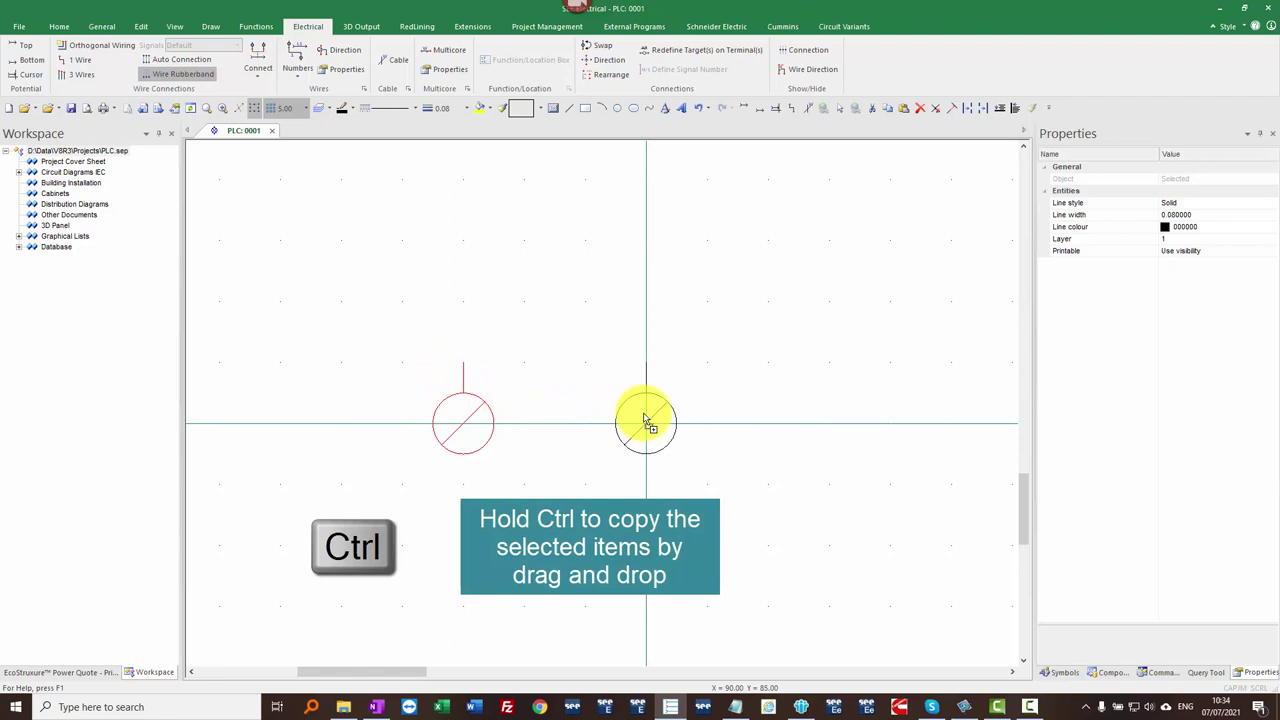
ctrl+drag(645, 421, 645, 421)
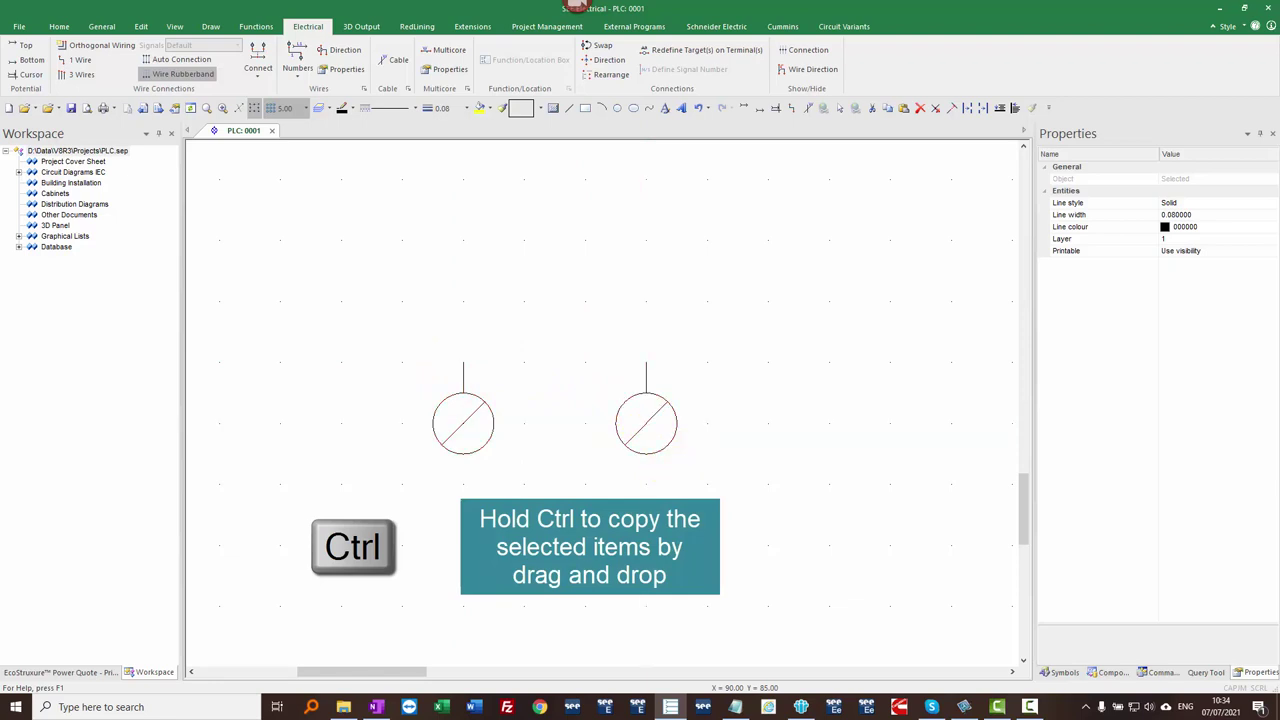
click(658, 532)
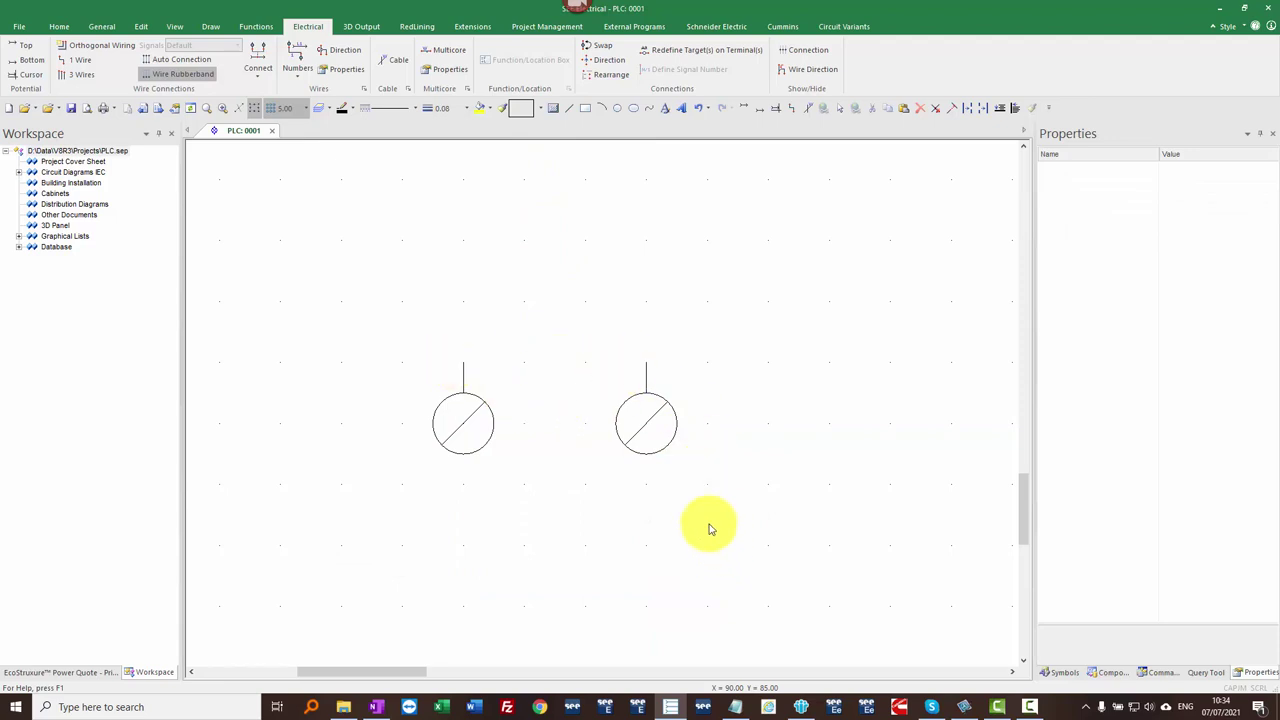
Step: Combine both terminal symbols into one block defined as PLC (Signal)
drag(745, 541, 345, 287)
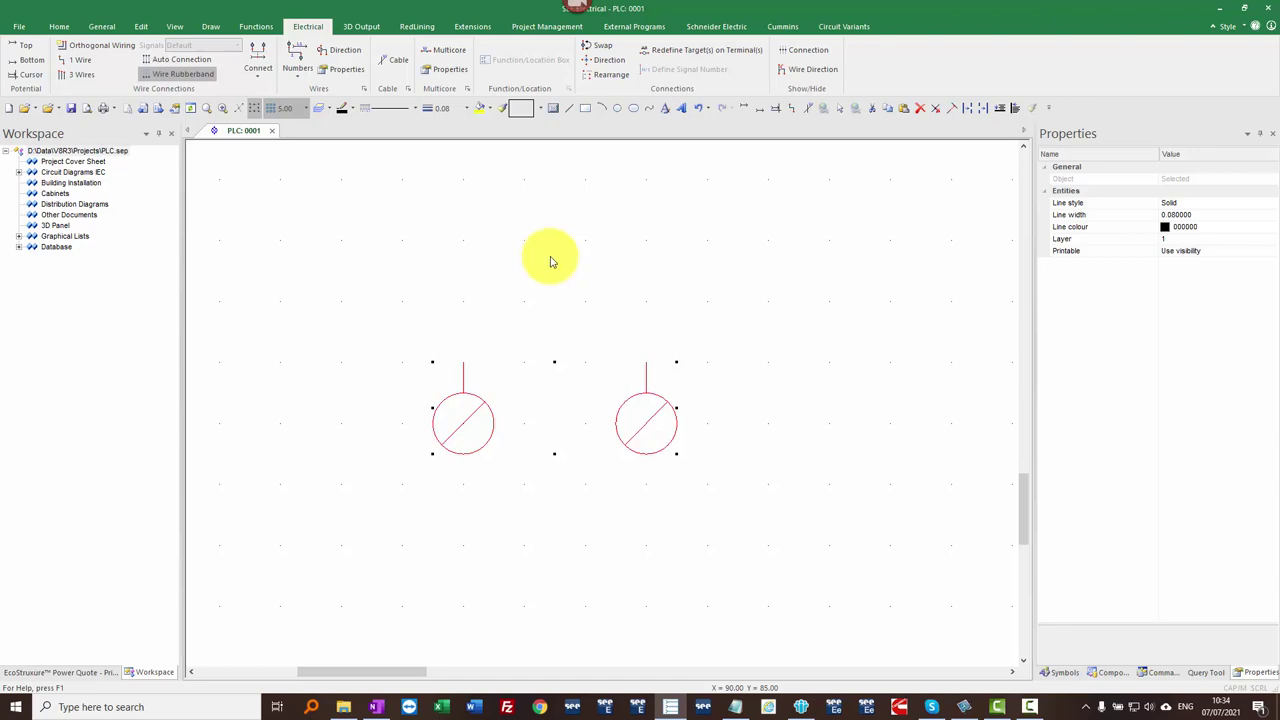
right_click(550, 262)
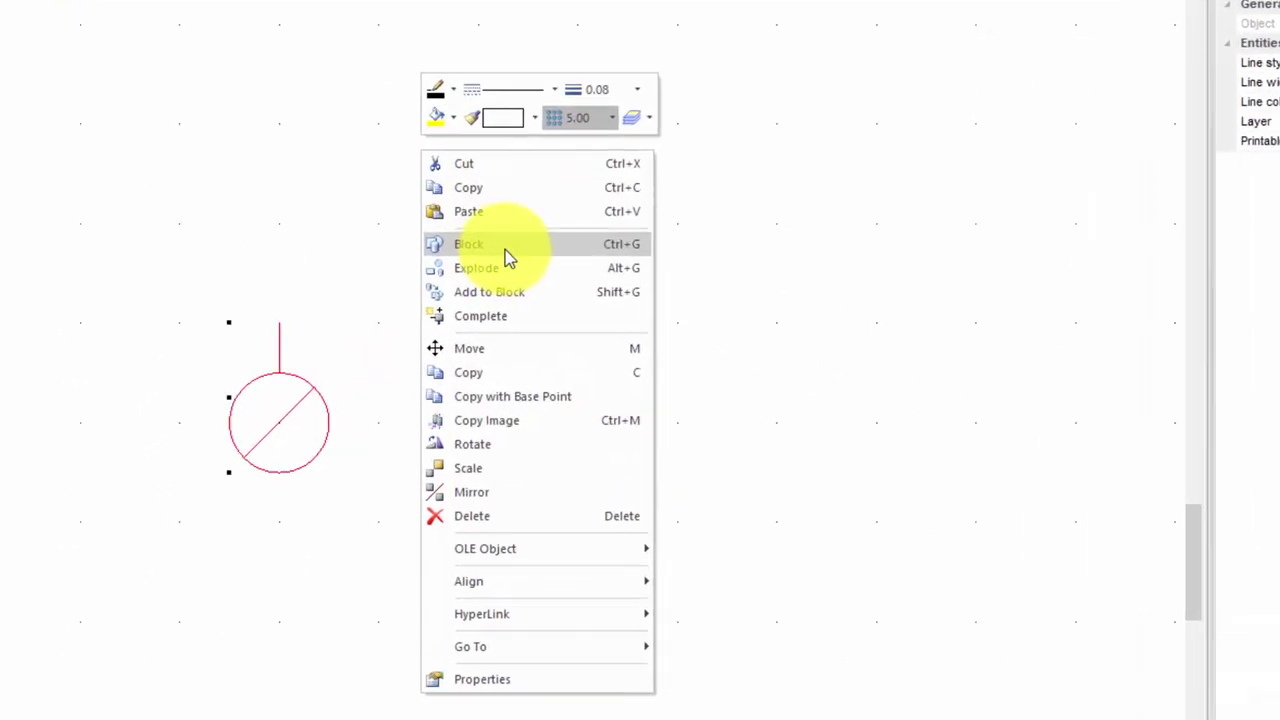
click(509, 254)
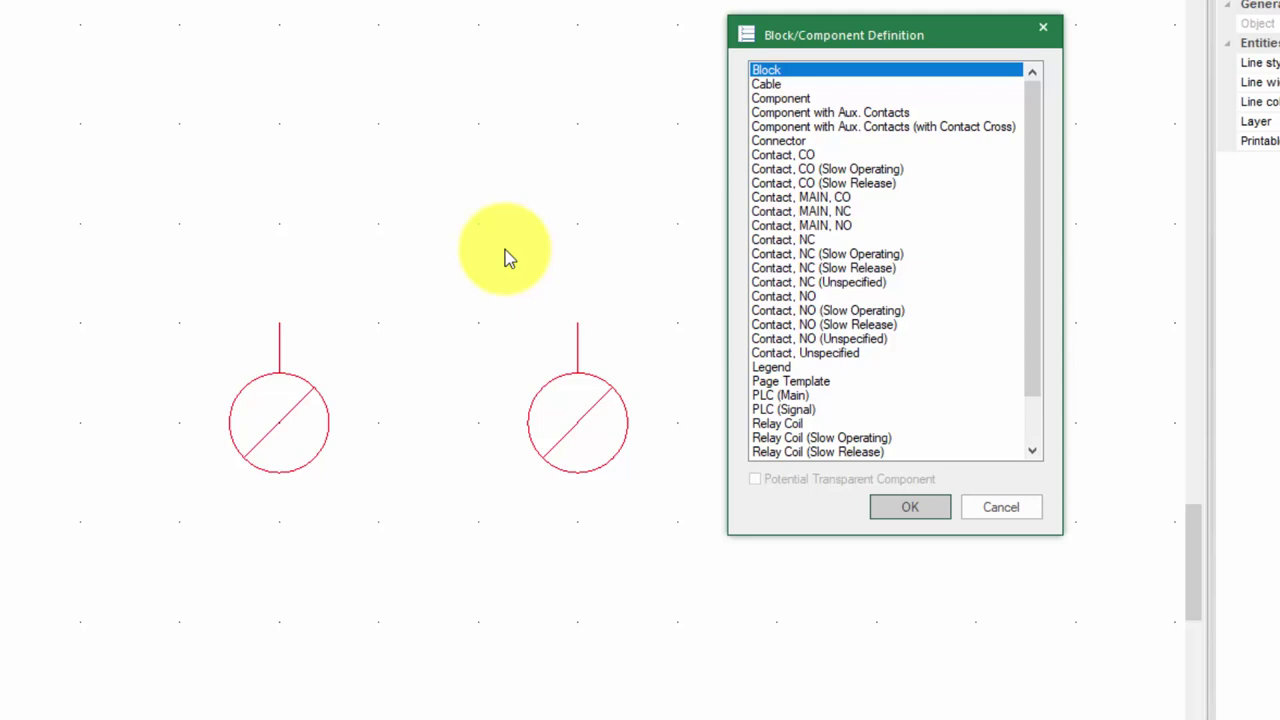
click(791, 410)
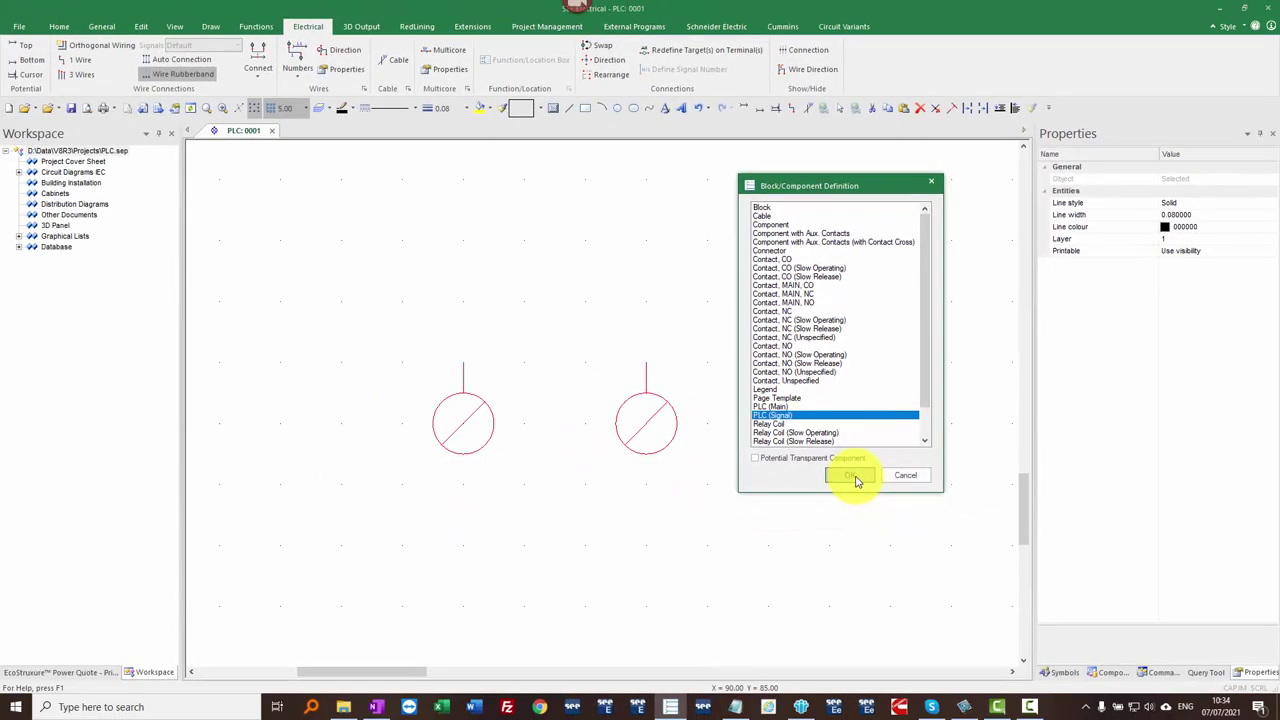
click(851, 476)
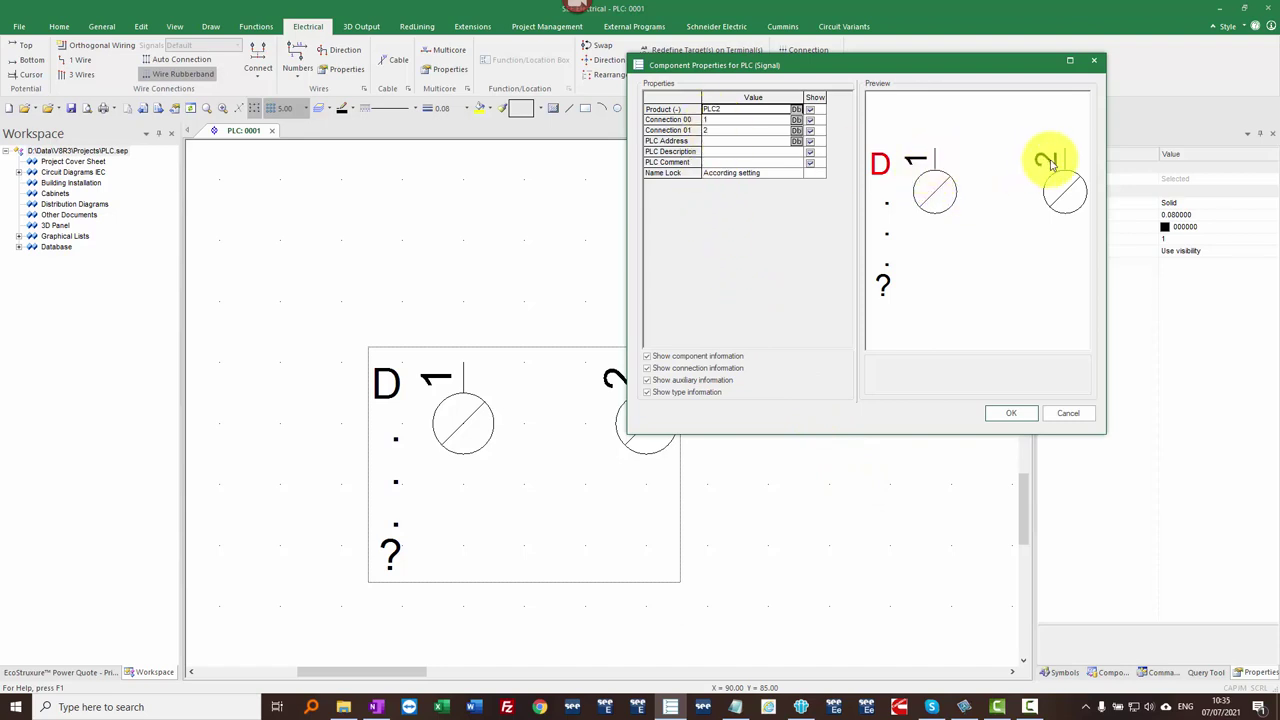
Step: Set the PLC Address of the new component to 1 and accept its component properties
click(728, 141)
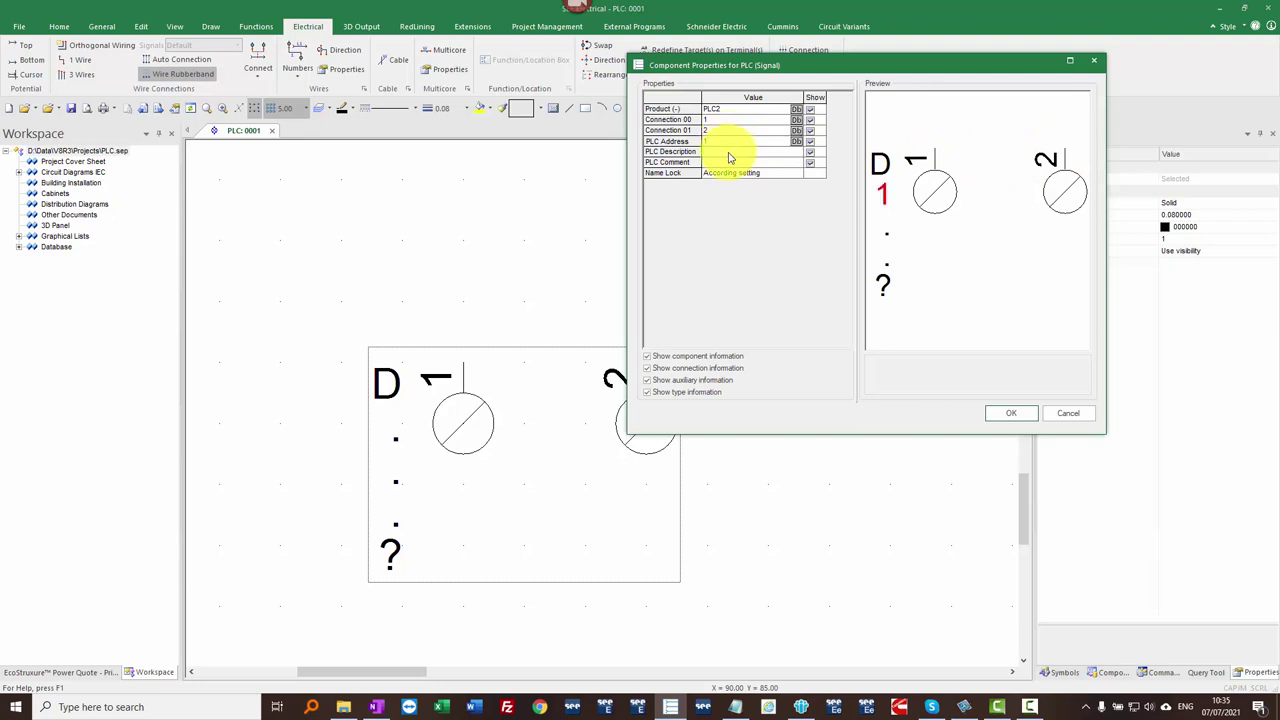
click(734, 162)
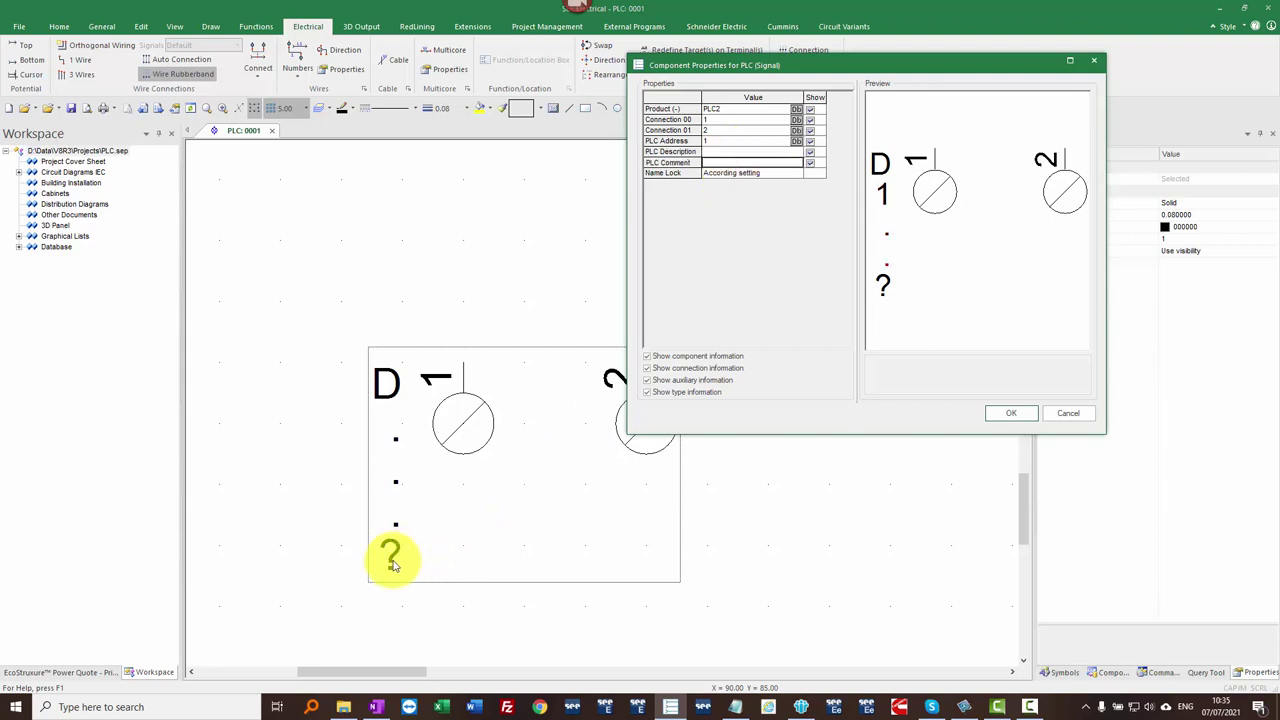
click(1008, 416)
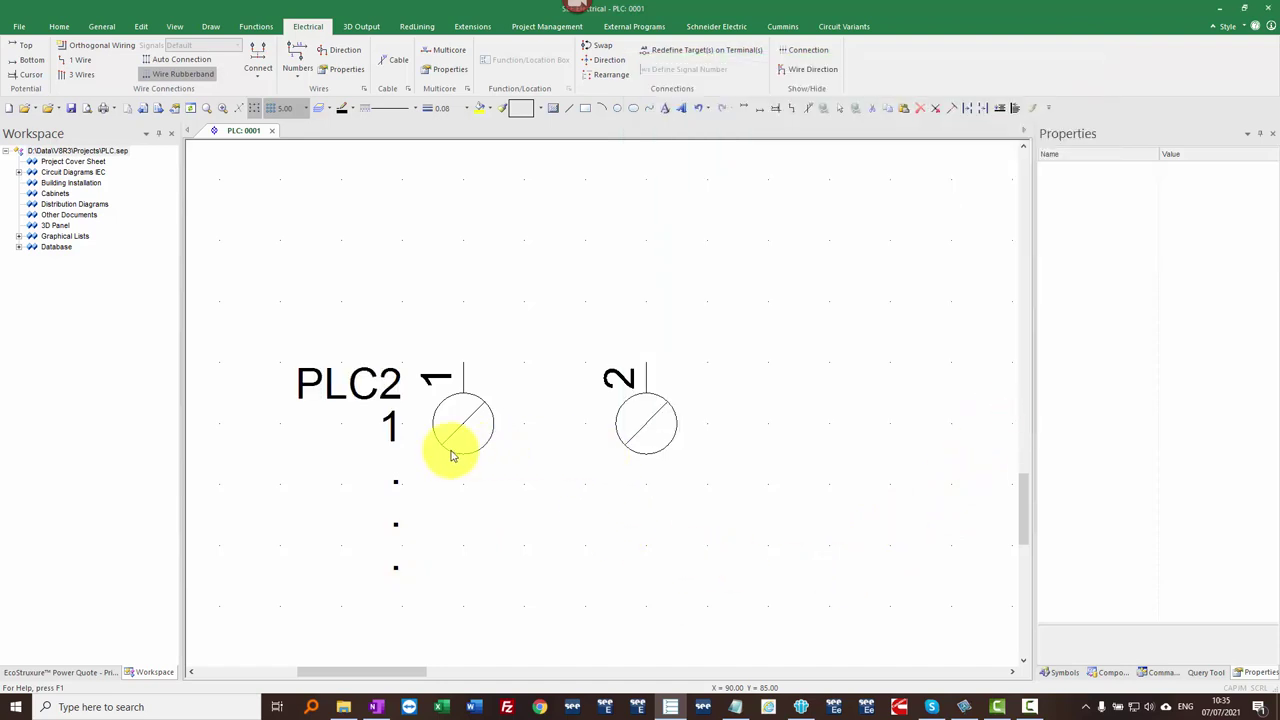
Step: Explode the PLC signal component into its separate texts, connection points and graphics
click(471, 399)
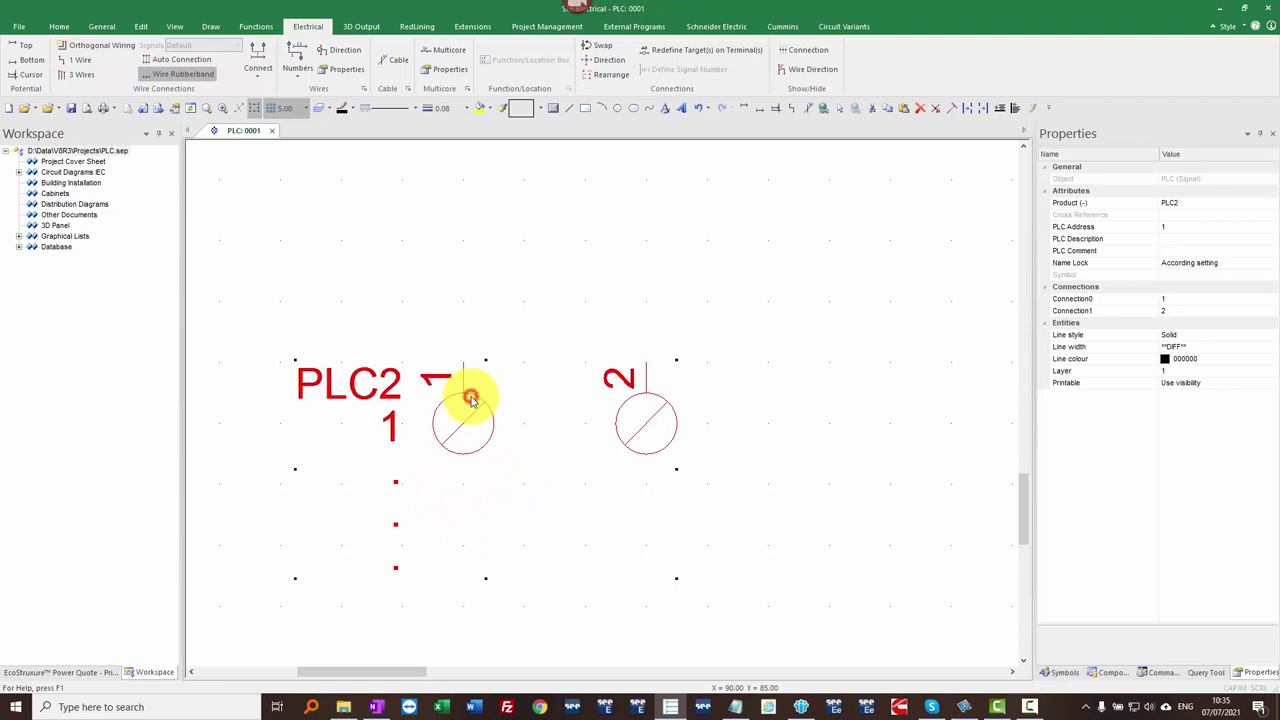
right_click(472, 400)
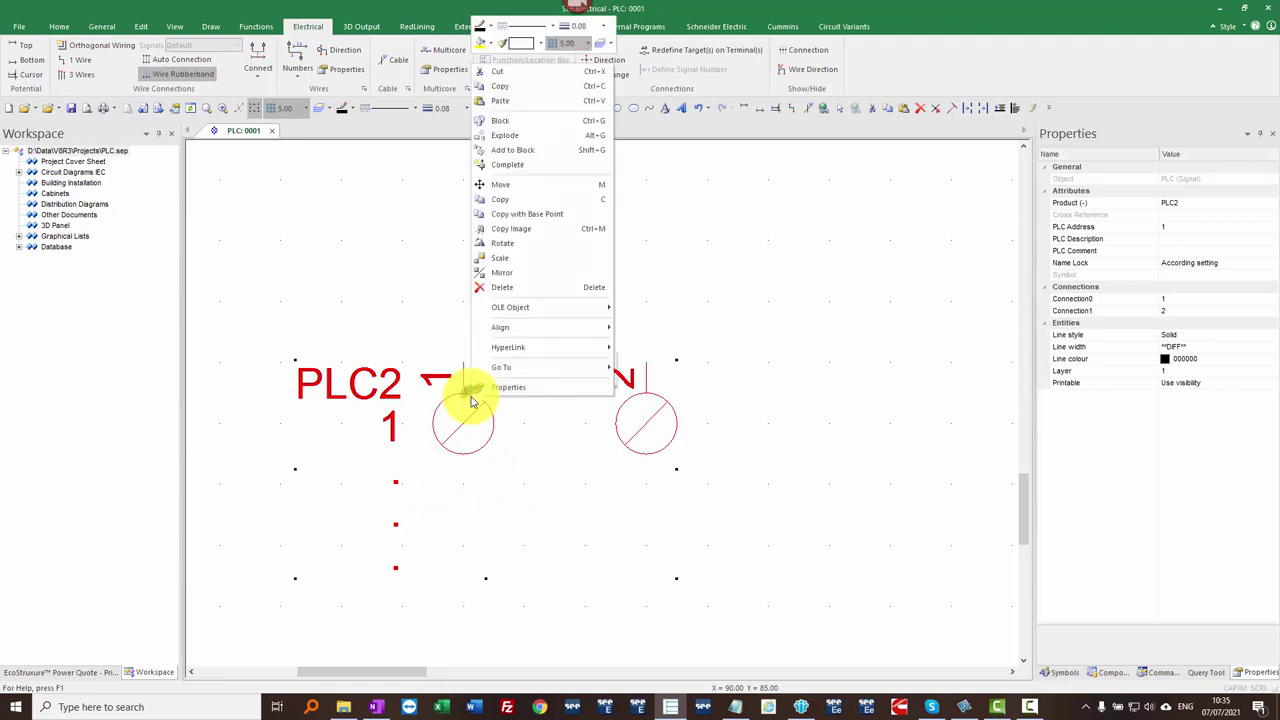
click(494, 134)
Step: Cut the PLC address and its placeholder texts and paste them rotated anti-clockwise beneath the two circles, using a 2.50 grid
drag(411, 611, 378, 432)
key(ctrl+x)
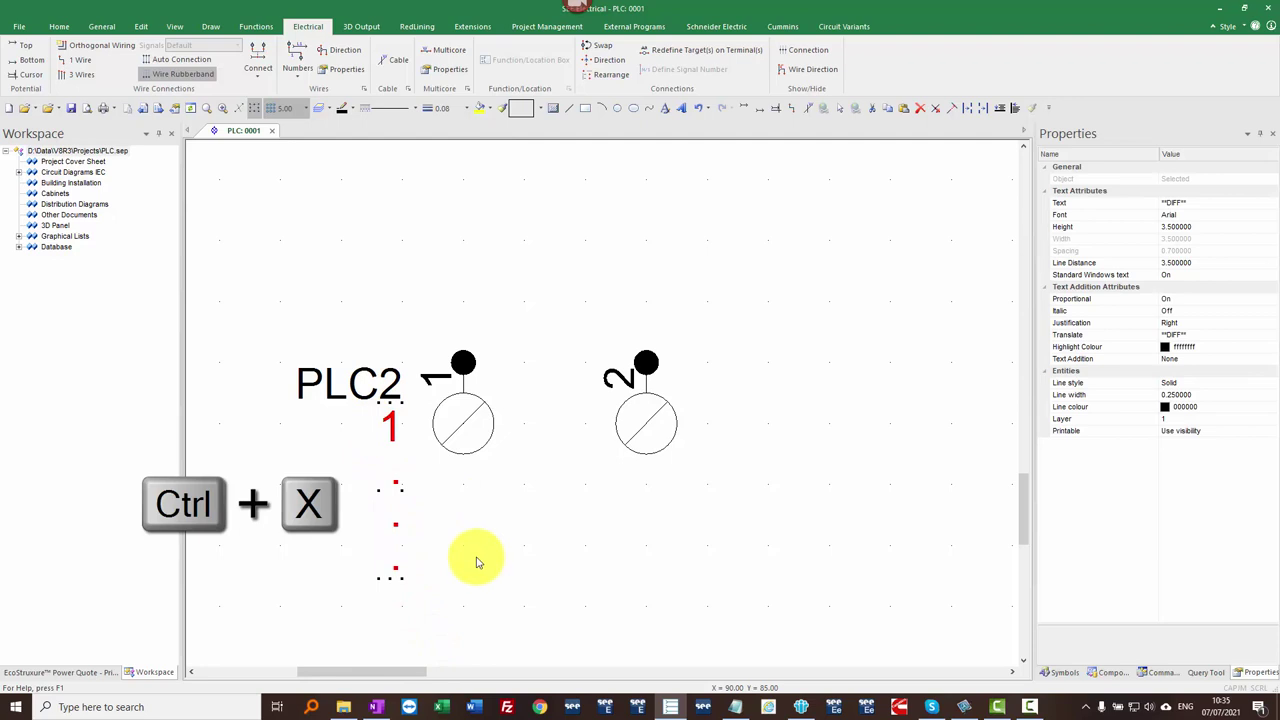
key(ctrl+v)
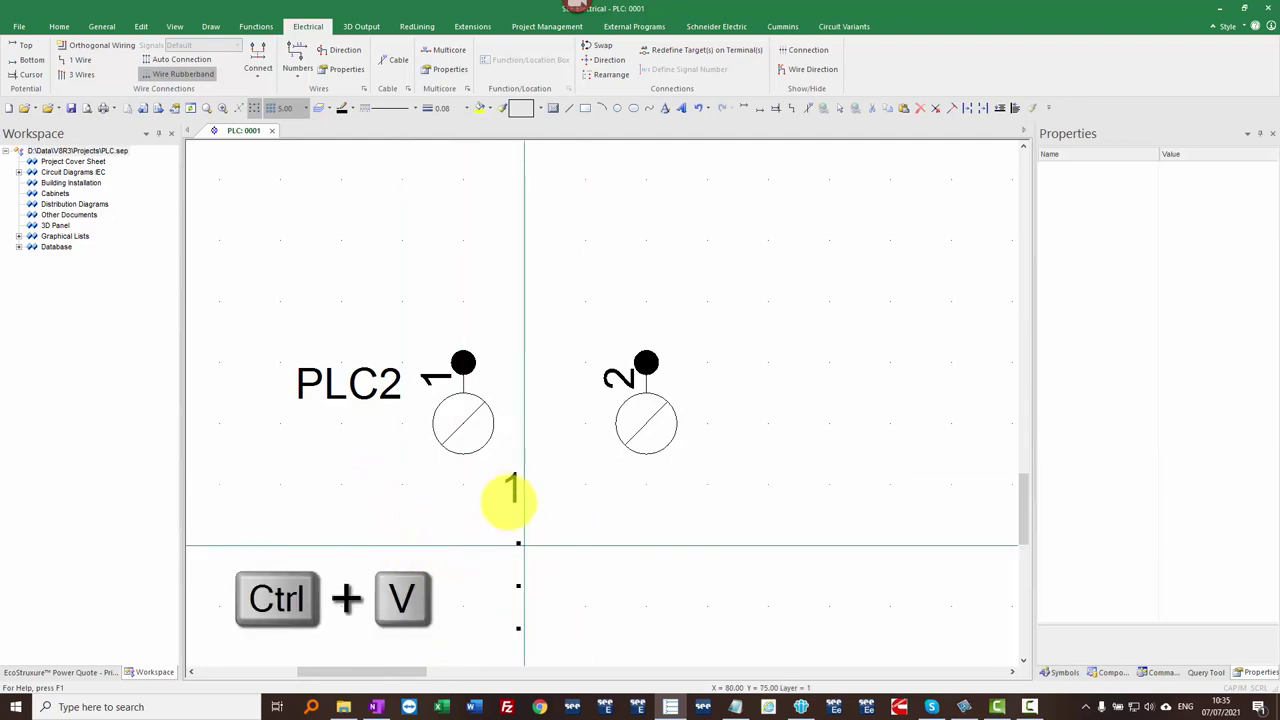
key(x)
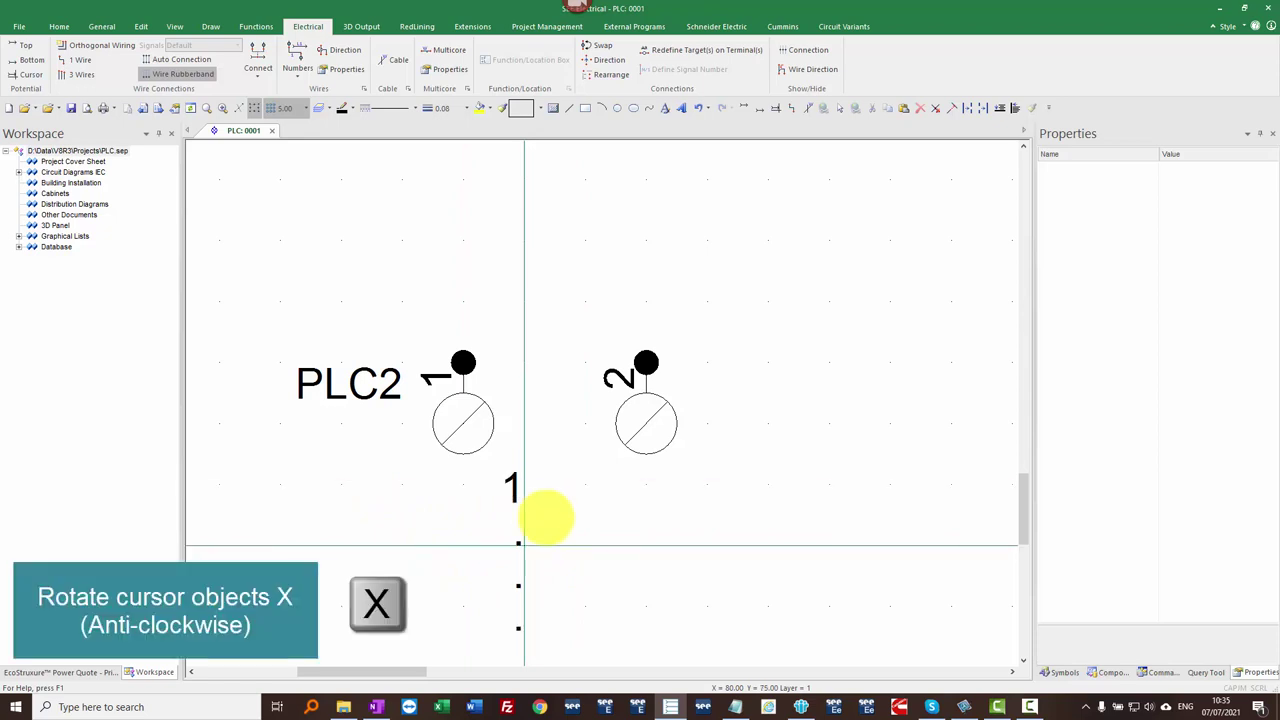
key(z)
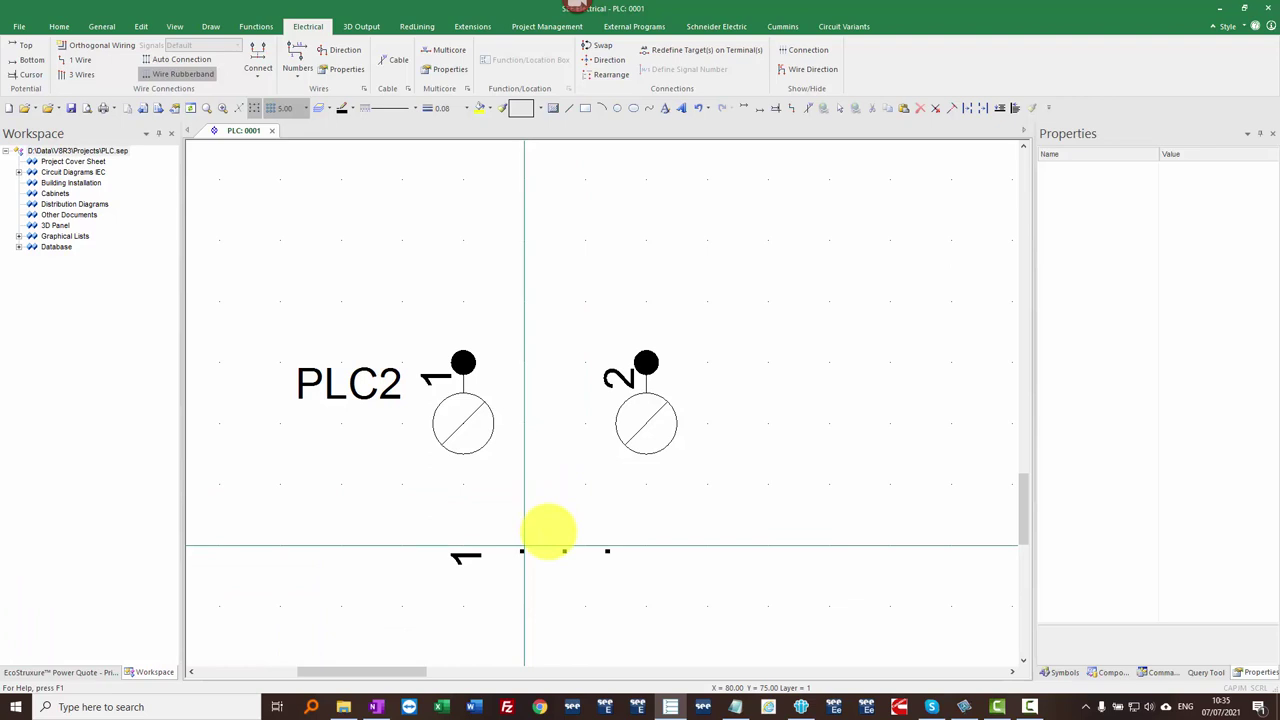
click(302, 107)
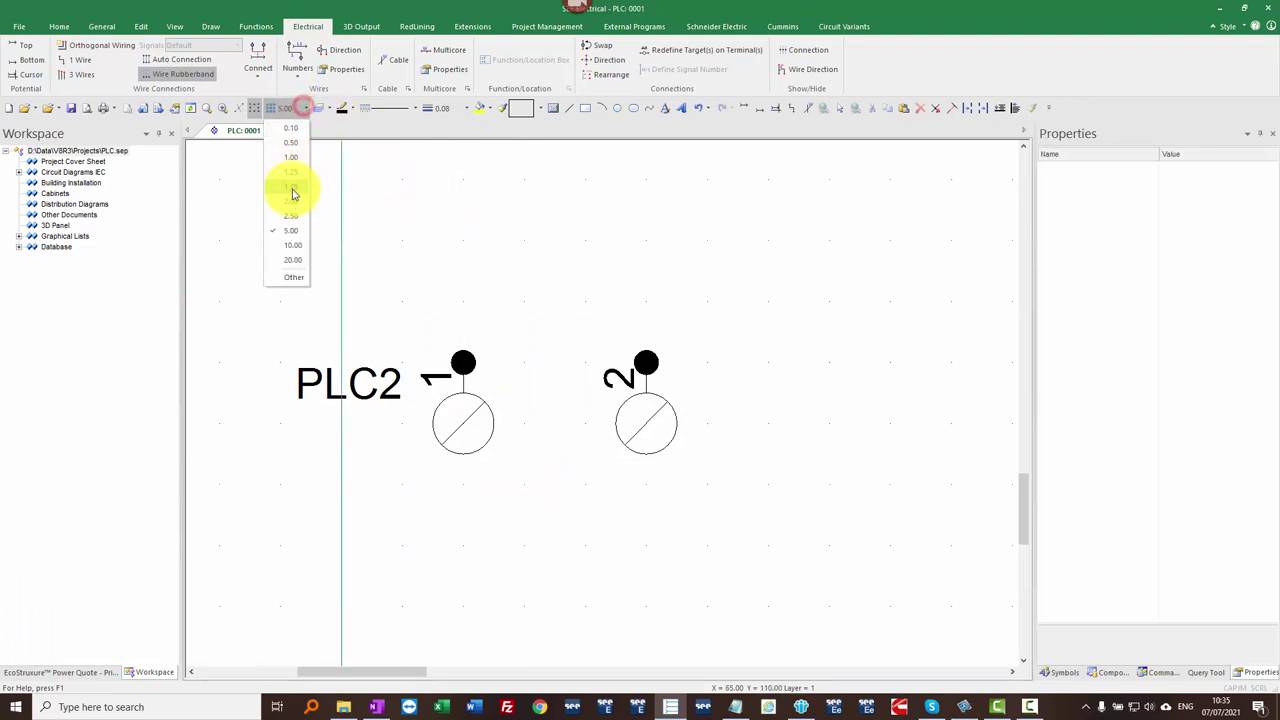
click(288, 214)
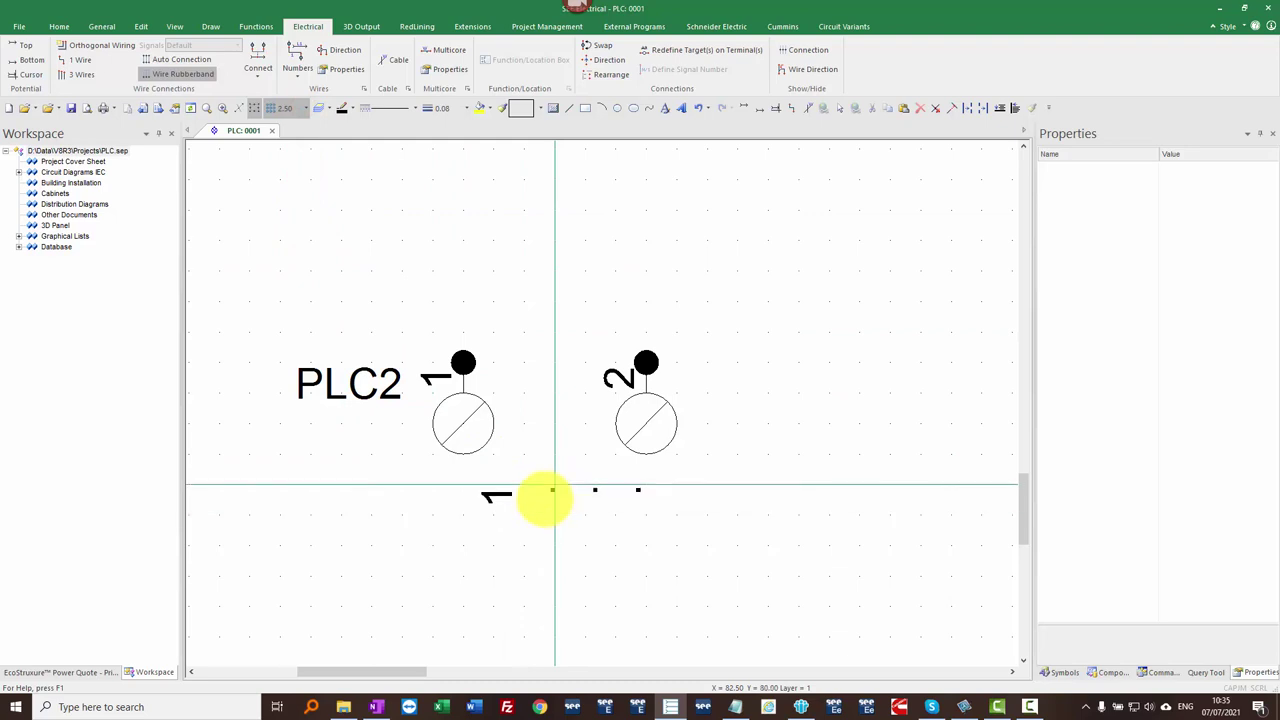
click(550, 516)
Step: Set the angle of the relocated address and placeholder texts to 60
drag(677, 583, 429, 500)
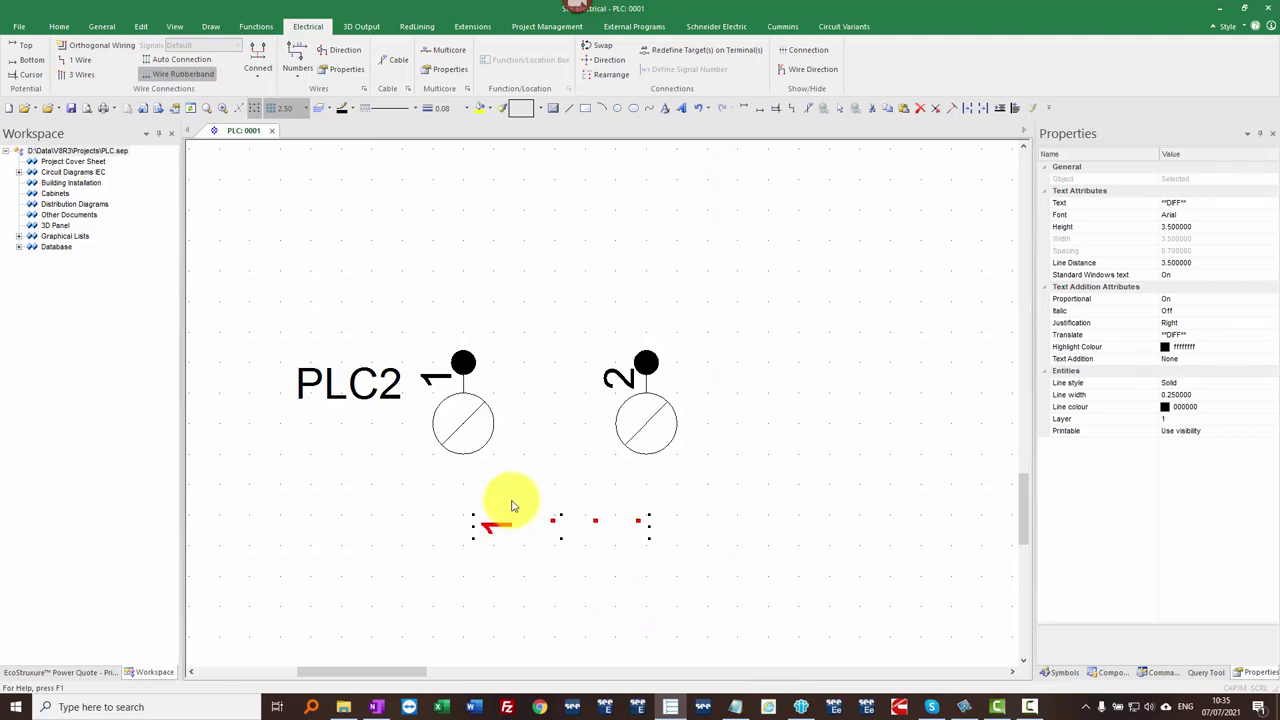
key(ctrl+e)
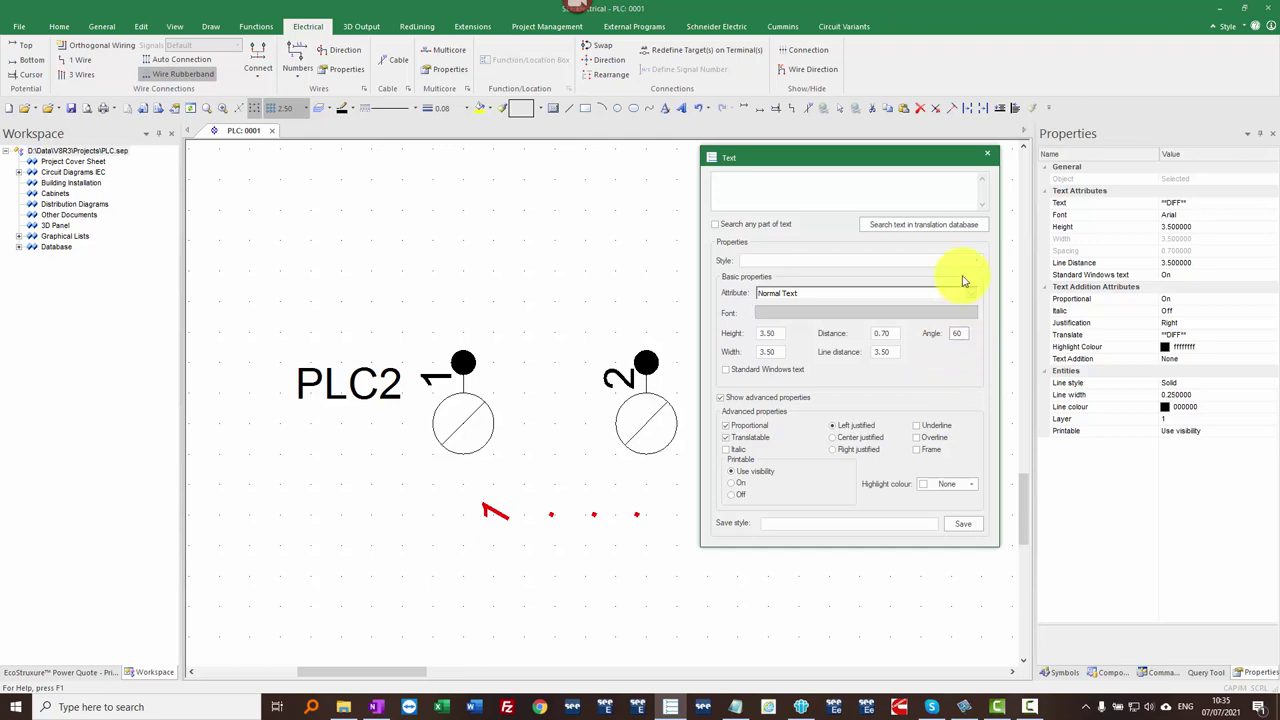
click(990, 158)
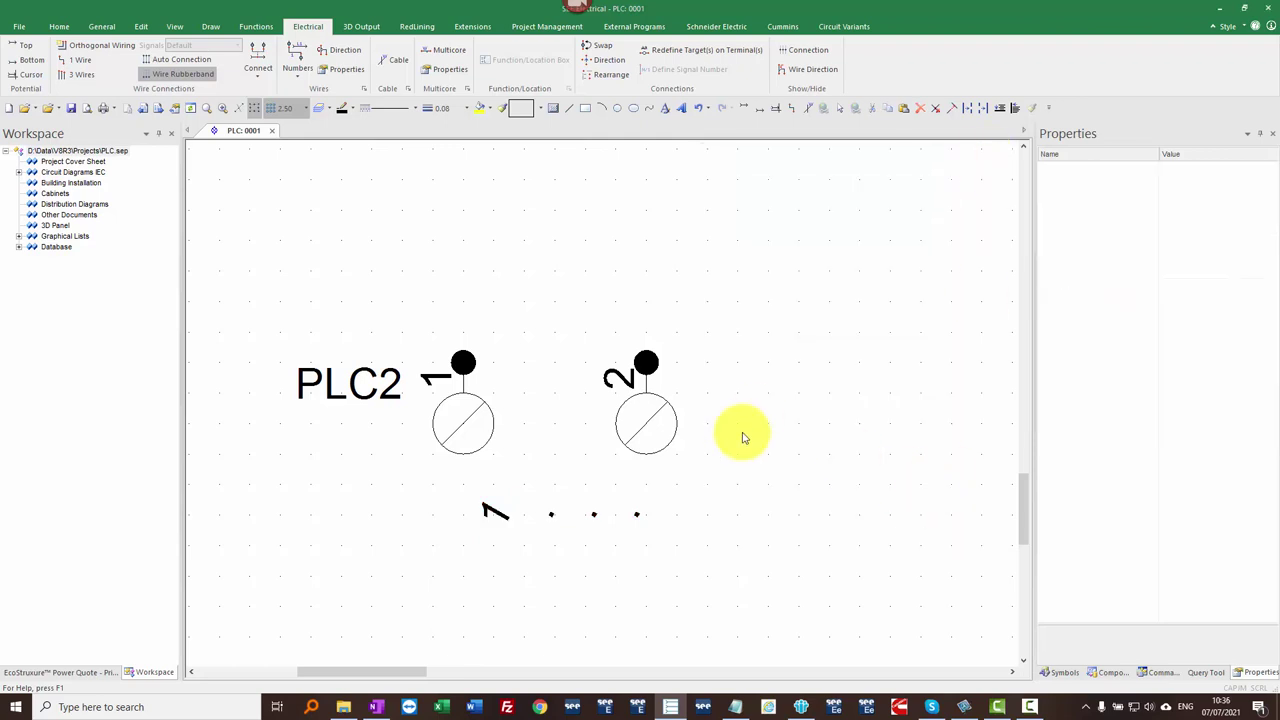
Step: Combine the whole two-circle symbol and its texts into a PLC (Signal) component and accept its component properties
drag(794, 563, 253, 272)
right_click(478, 261)
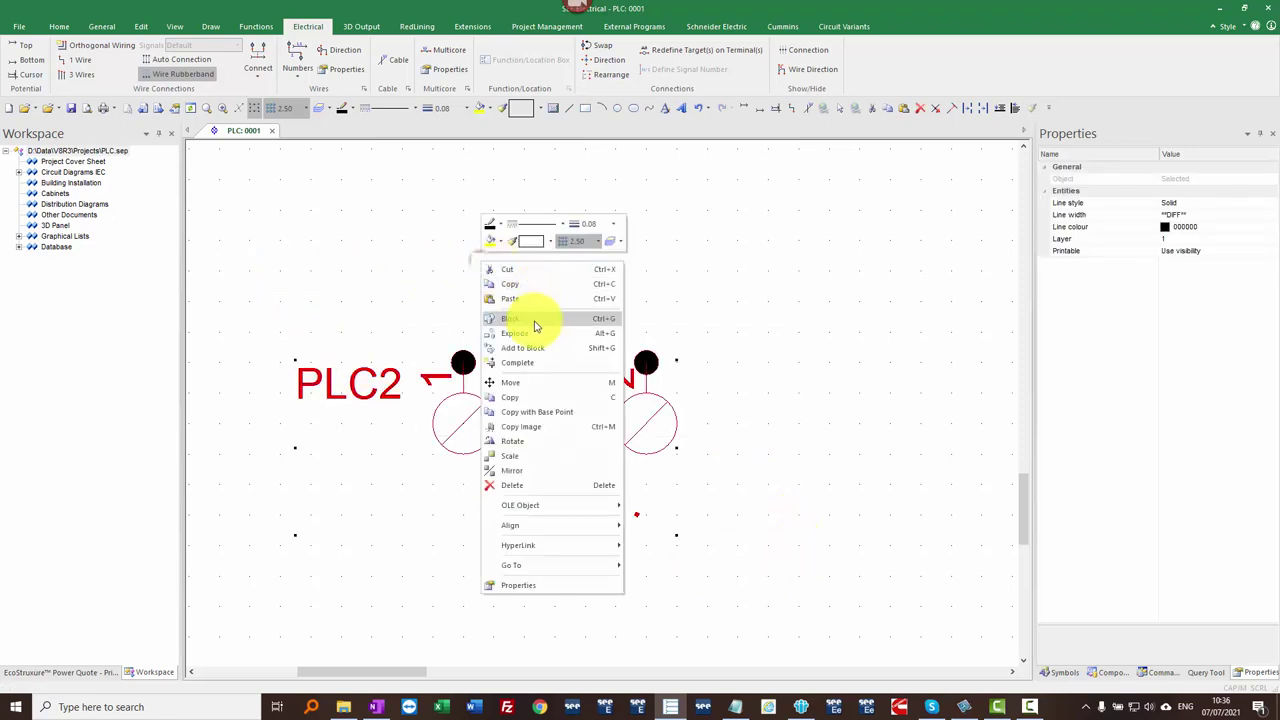
click(535, 321)
drag(923, 257, 923, 320)
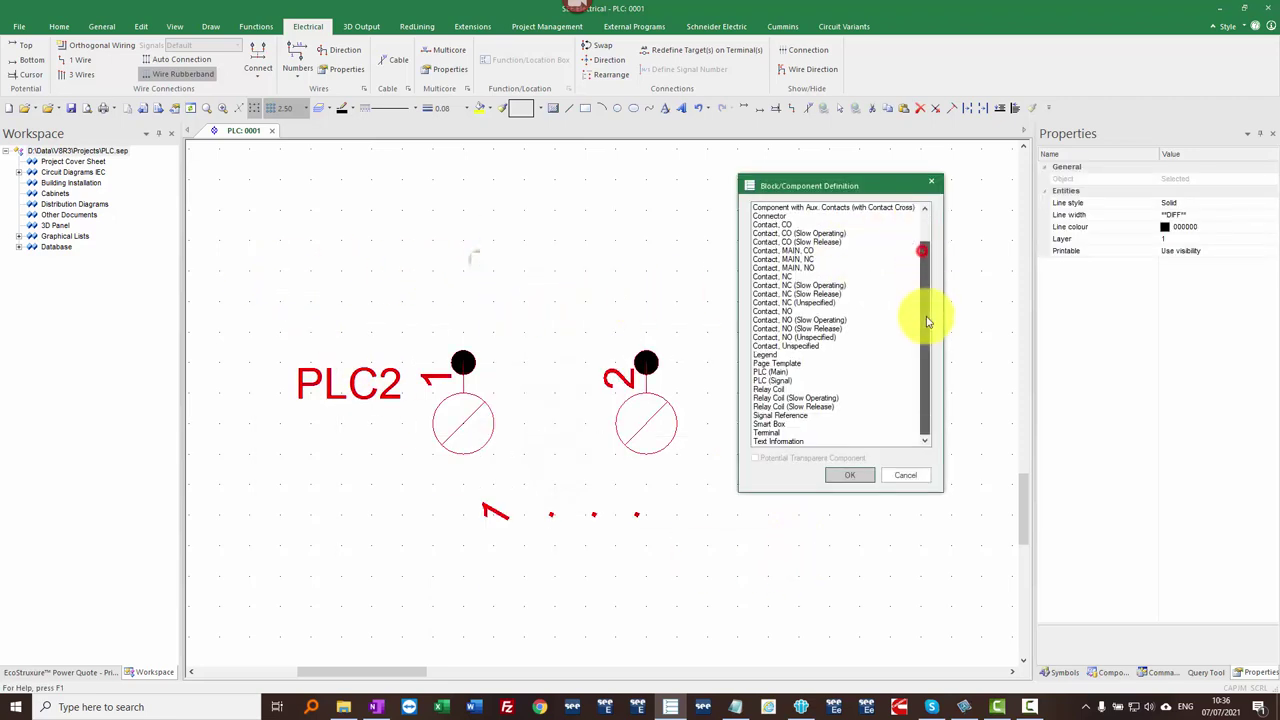
click(780, 382)
click(849, 475)
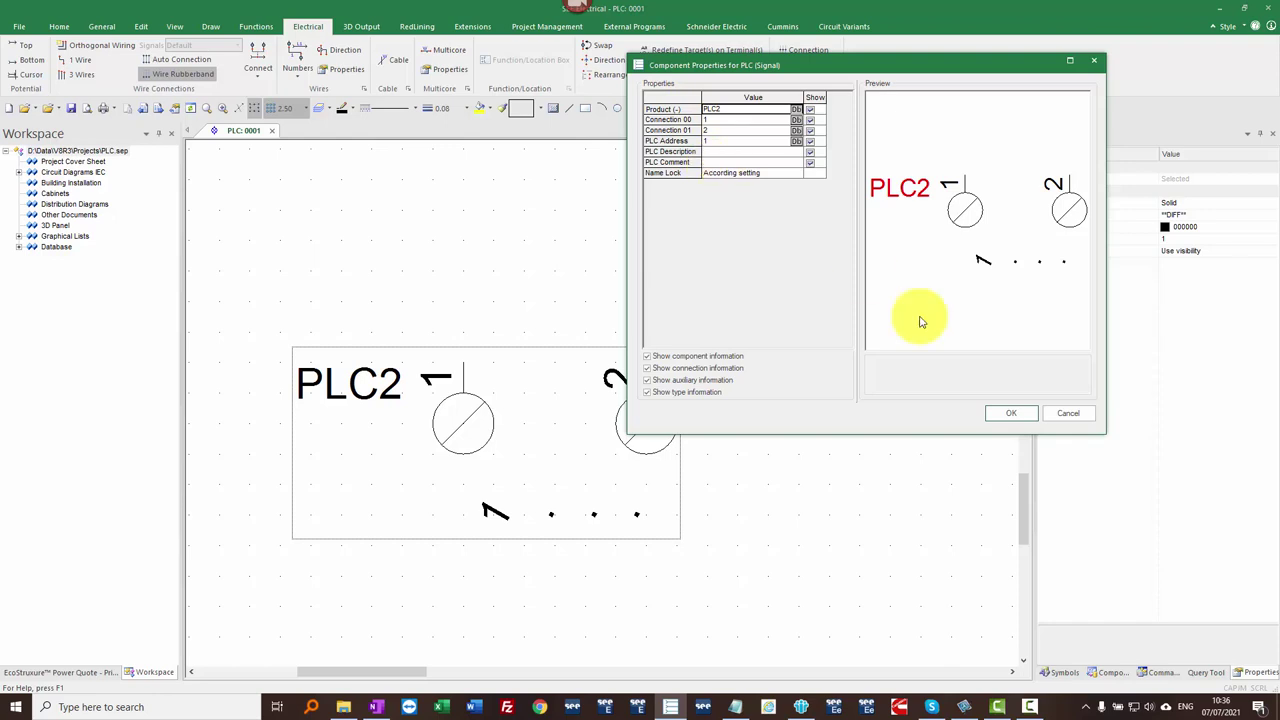
click(1011, 414)
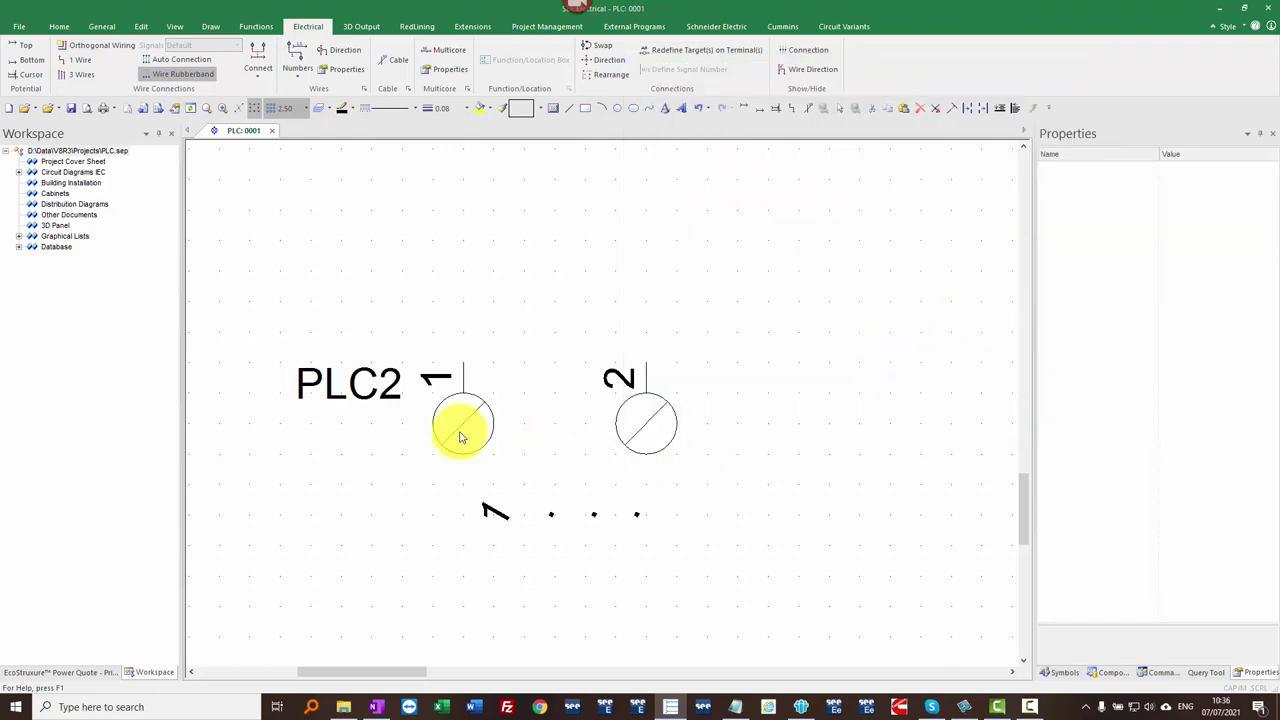
Step: Draw two stacked 5 by 5 squares in an empty area of the page, spanning X 155 to 160 and meeting at Y 240
scroll(480, 401, down, 5)
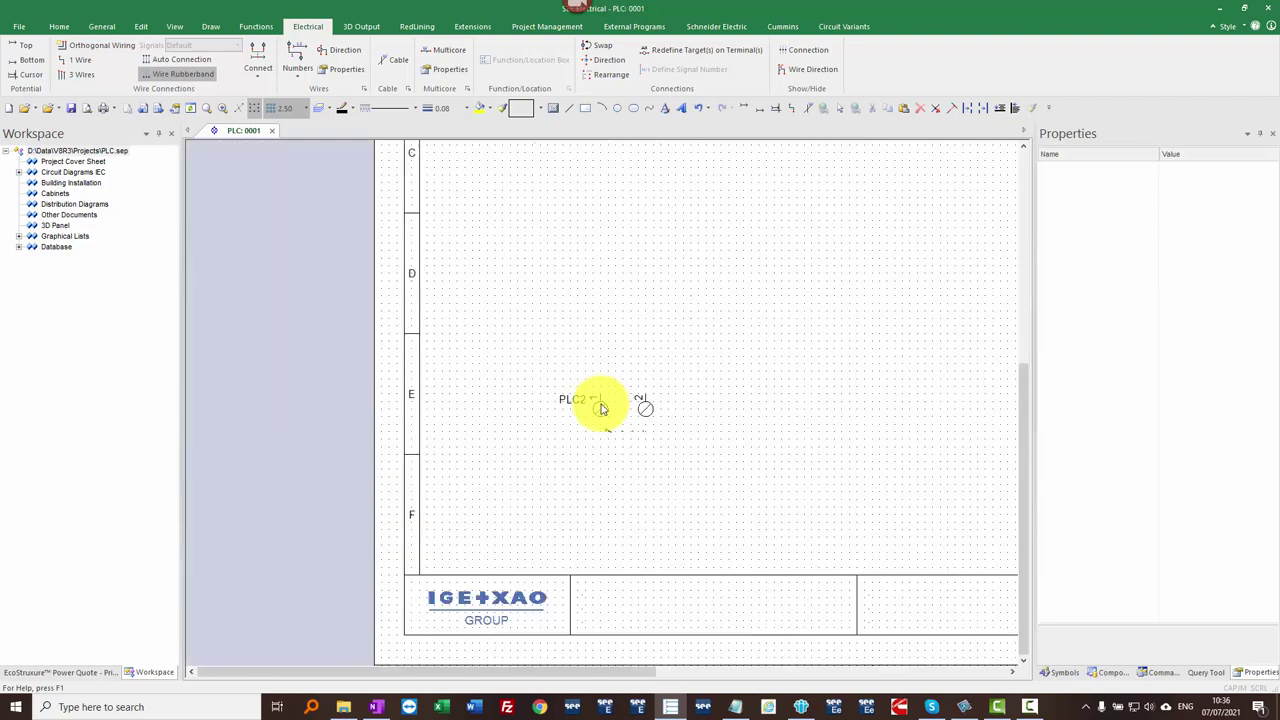
scroll(531, 300, up, 5)
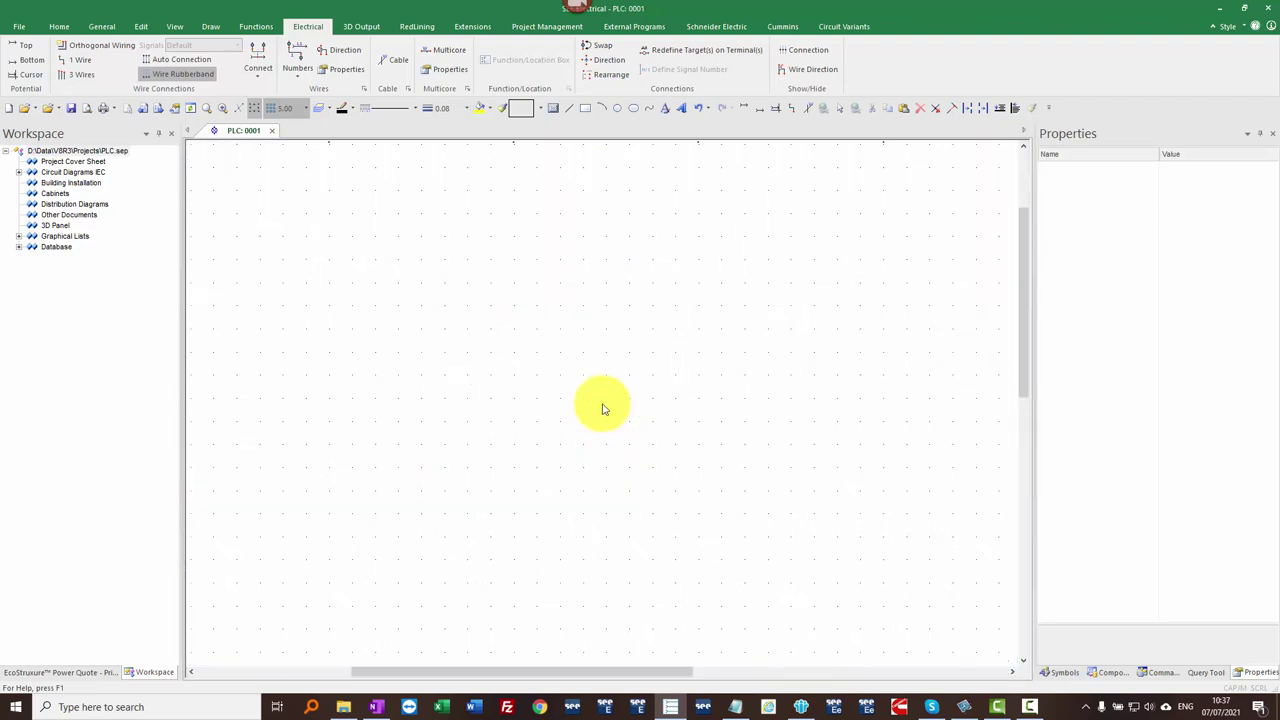
click(574, 108)
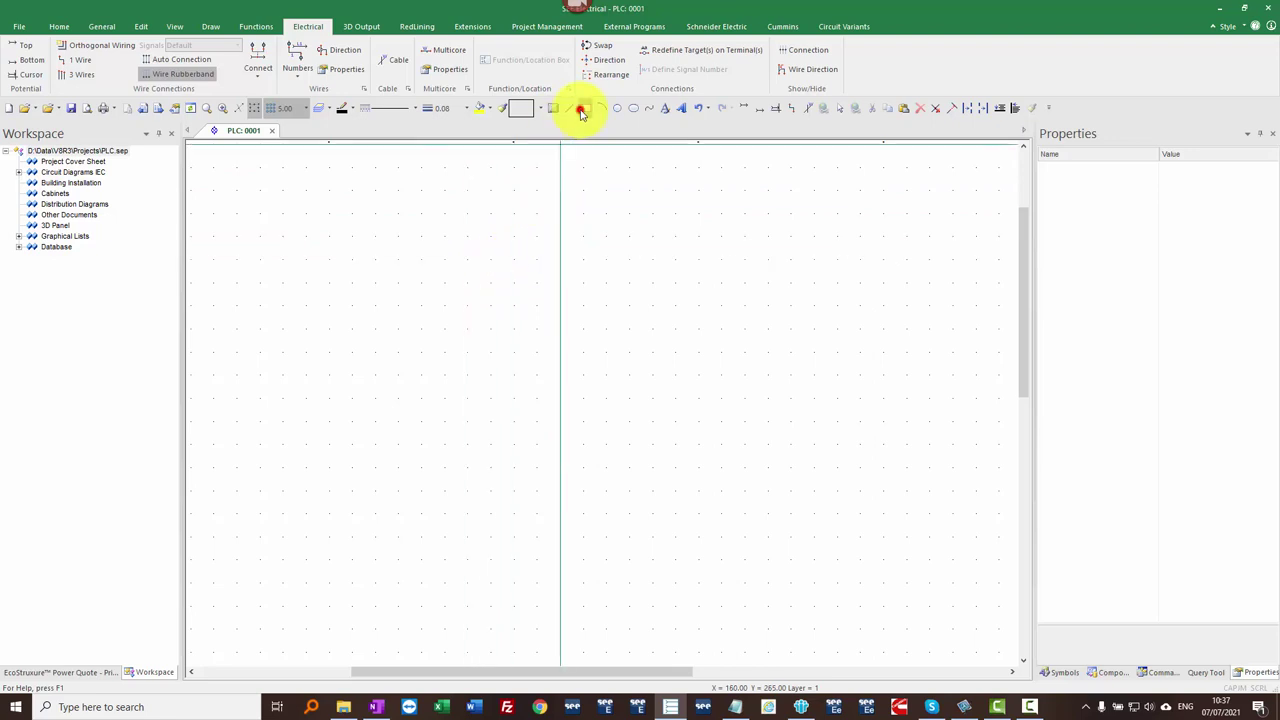
click(581, 110)
click(529, 234)
click(555, 262)
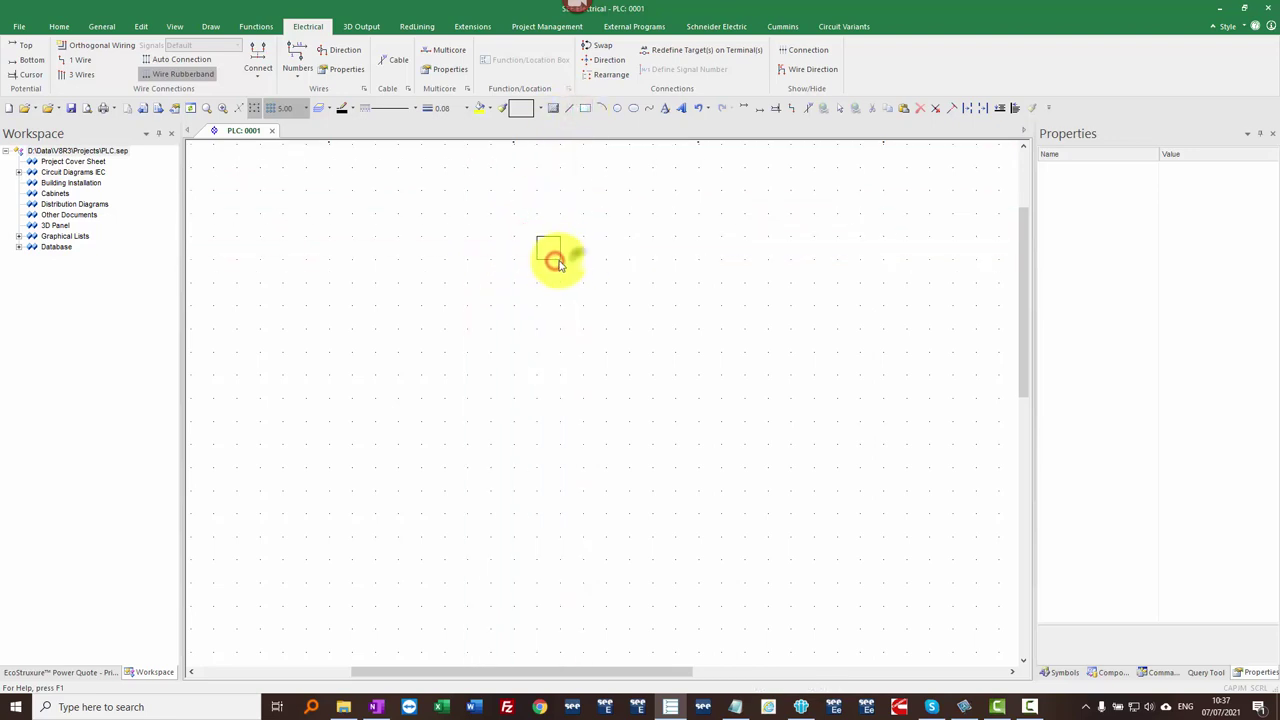
drag(557, 262, 560, 292)
click(623, 262)
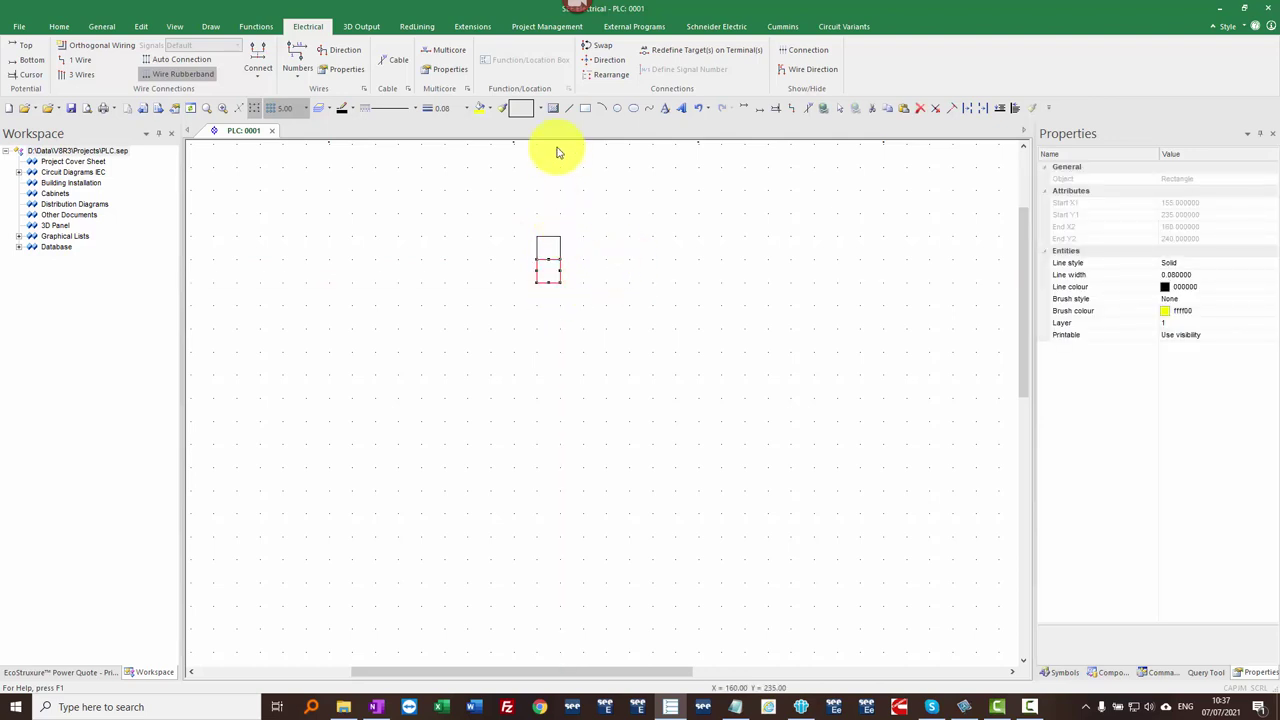
Step: Draw a 2.50 long horizontal line into the left side of each square at Y 242.50 and Y 237.50, using a 2.50 grid
click(306, 108)
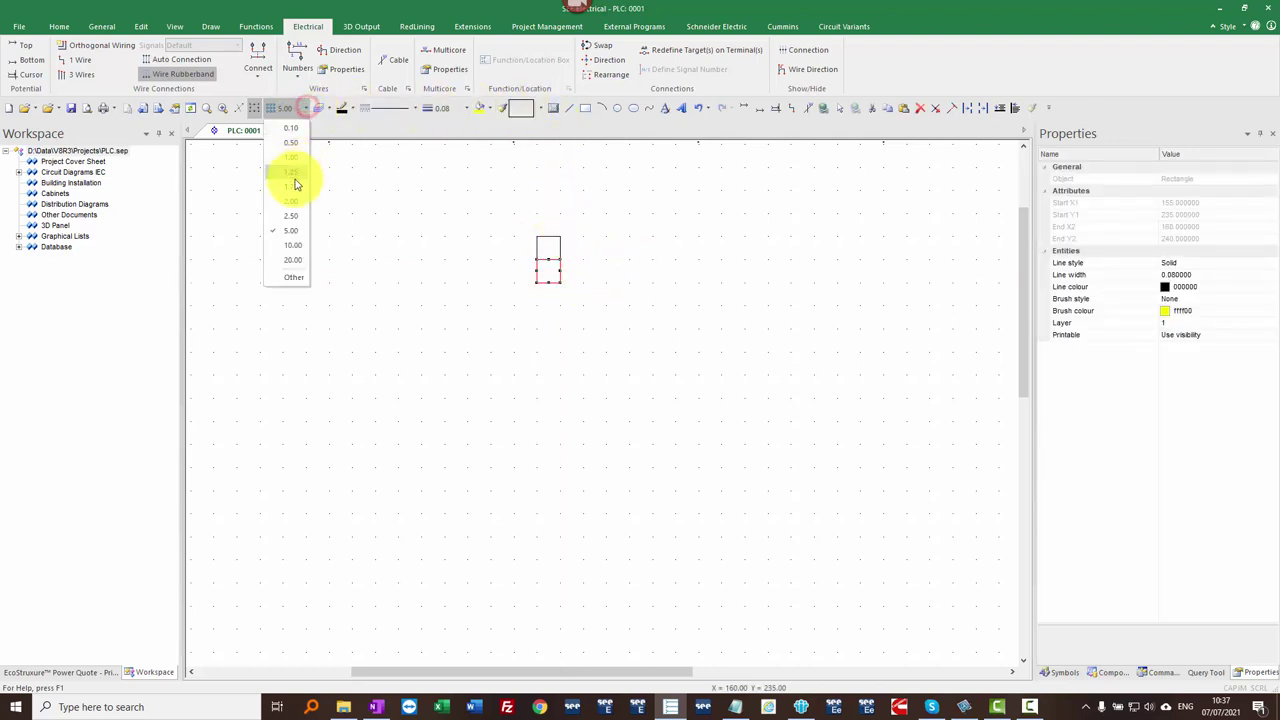
click(293, 221)
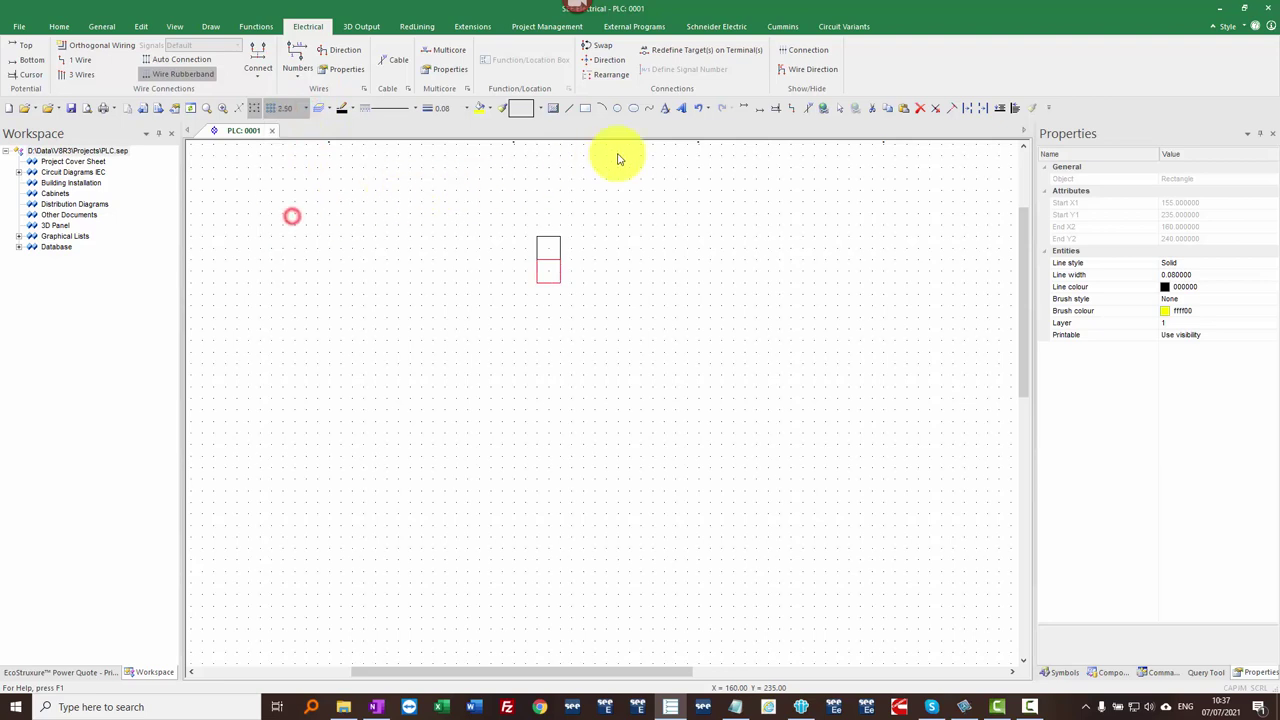
click(568, 108)
click(532, 251)
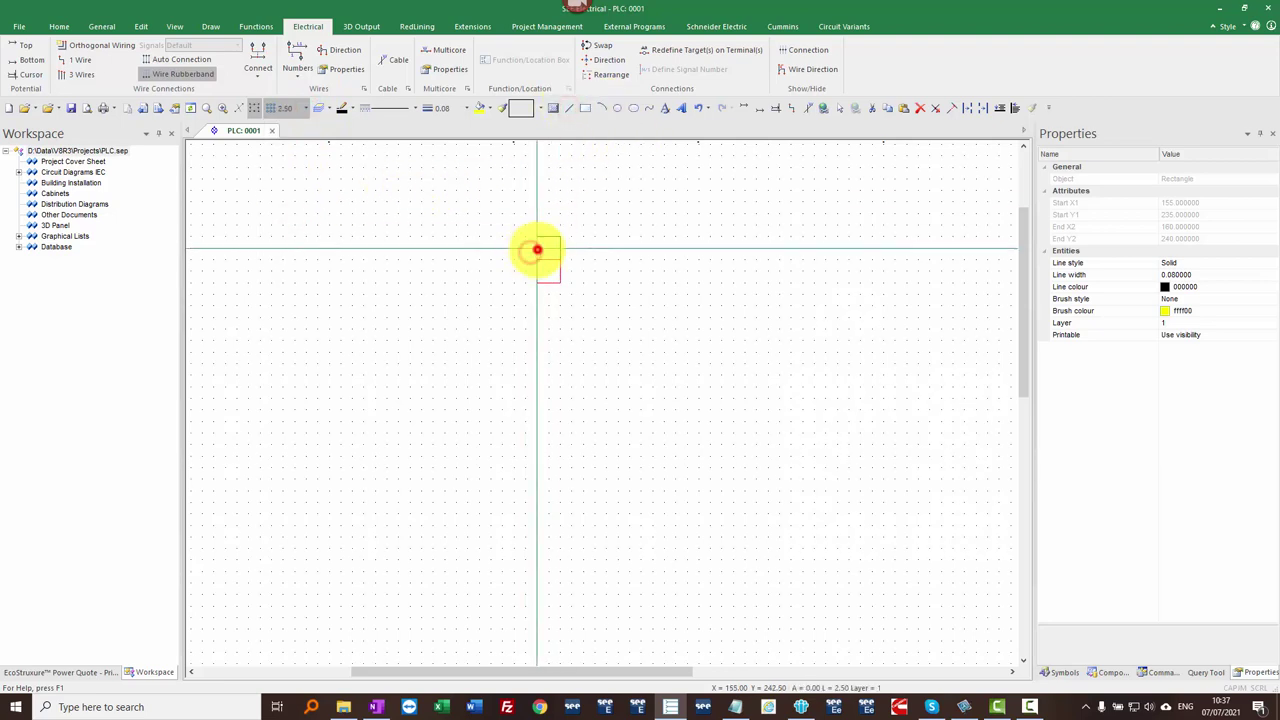
click(538, 270)
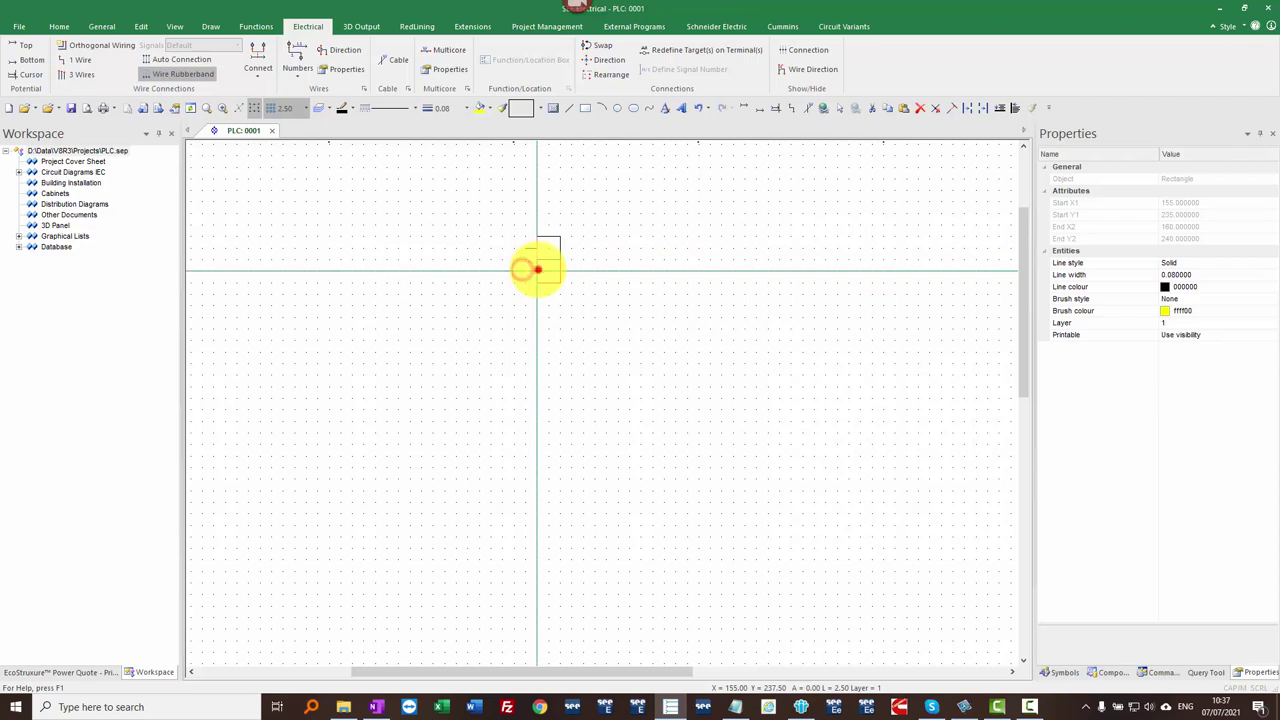
right_click(580, 268)
Step: Combine the two squares and their connection lines into one block defined as PLC (Signal)
drag(637, 325, 507, 221)
right_click(612, 218)
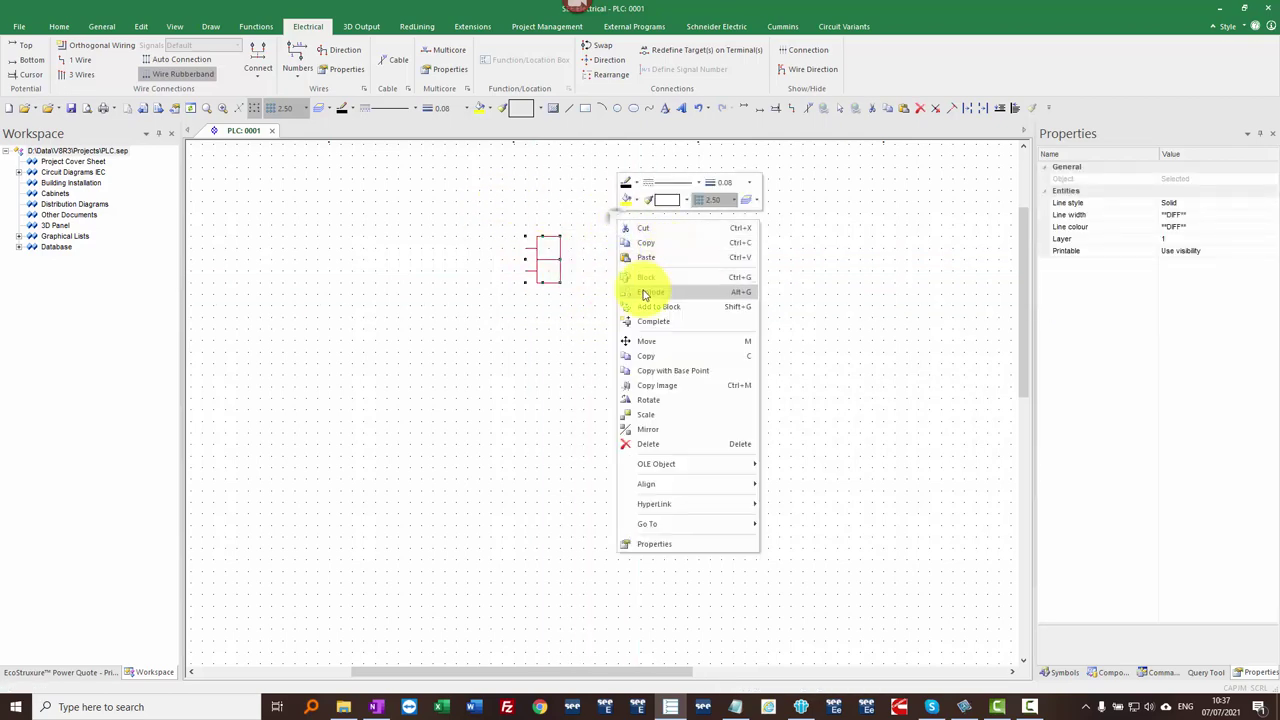
click(650, 279)
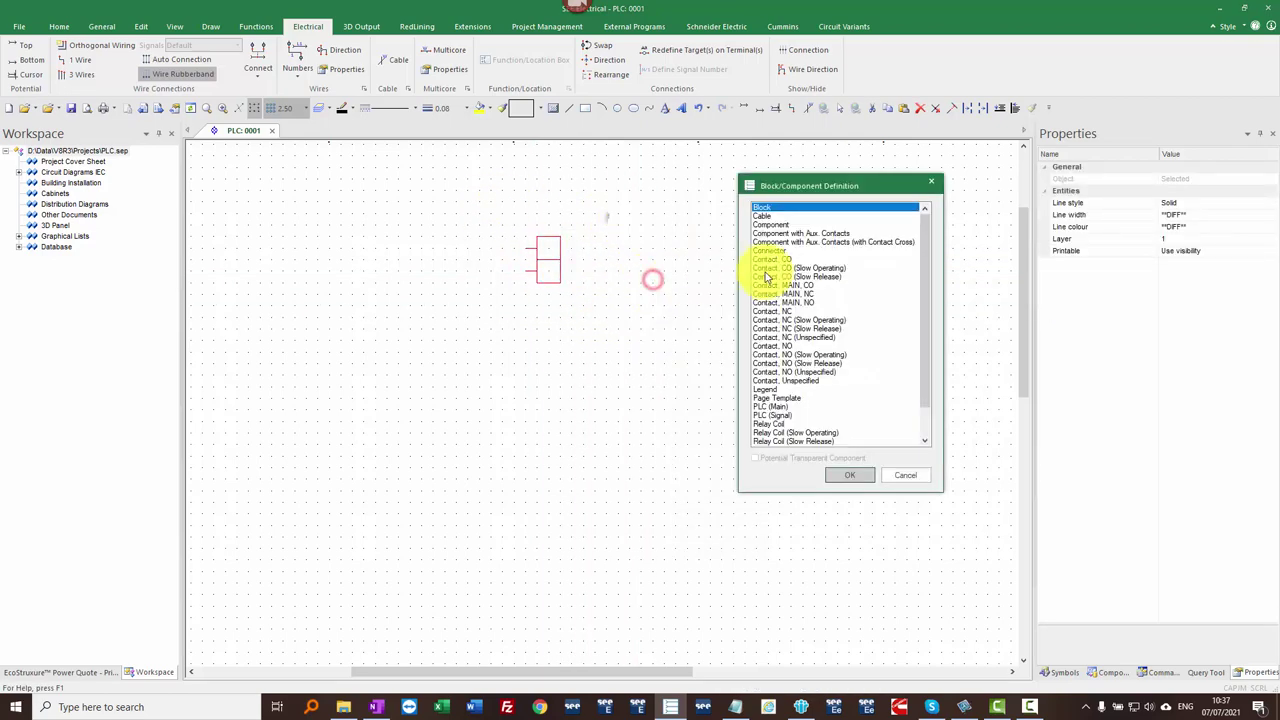
click(781, 416)
click(852, 475)
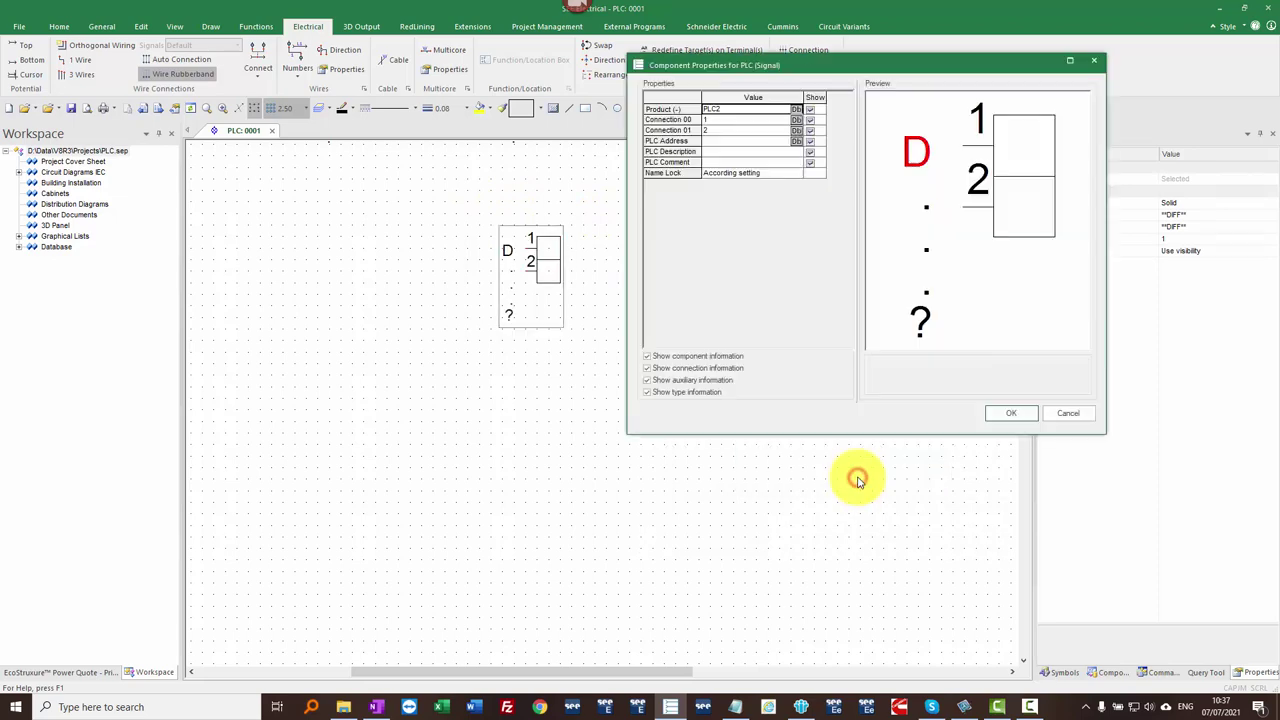
Step: Name the new component PLC3, set its PLC Address to 1 and accept the component properties
click(716, 110)
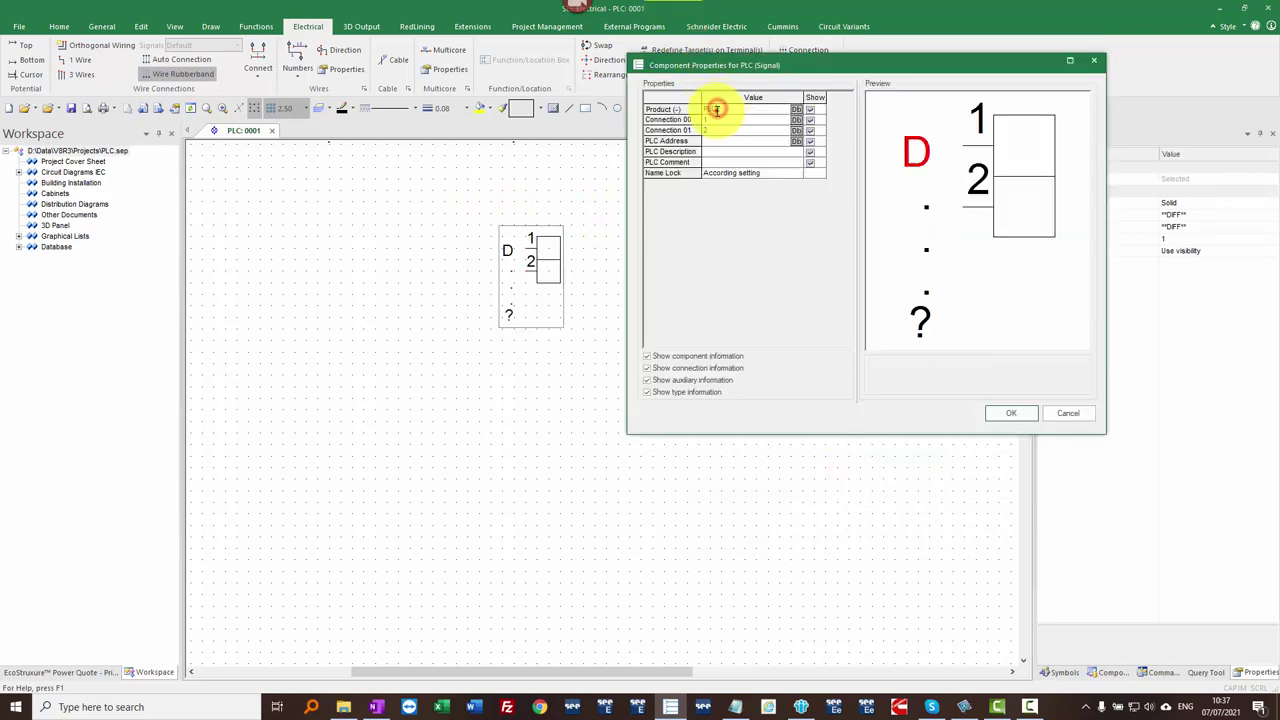
text(3)
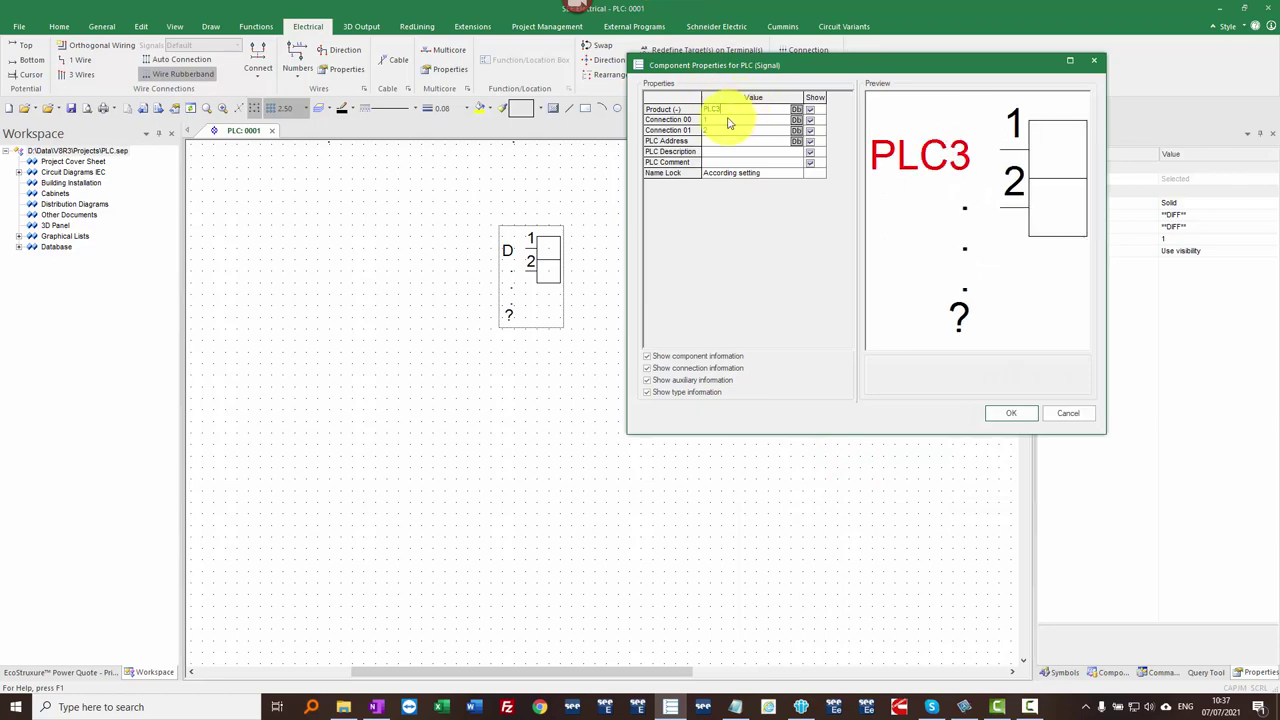
click(718, 118)
click(712, 143)
text(1)
click(1012, 414)
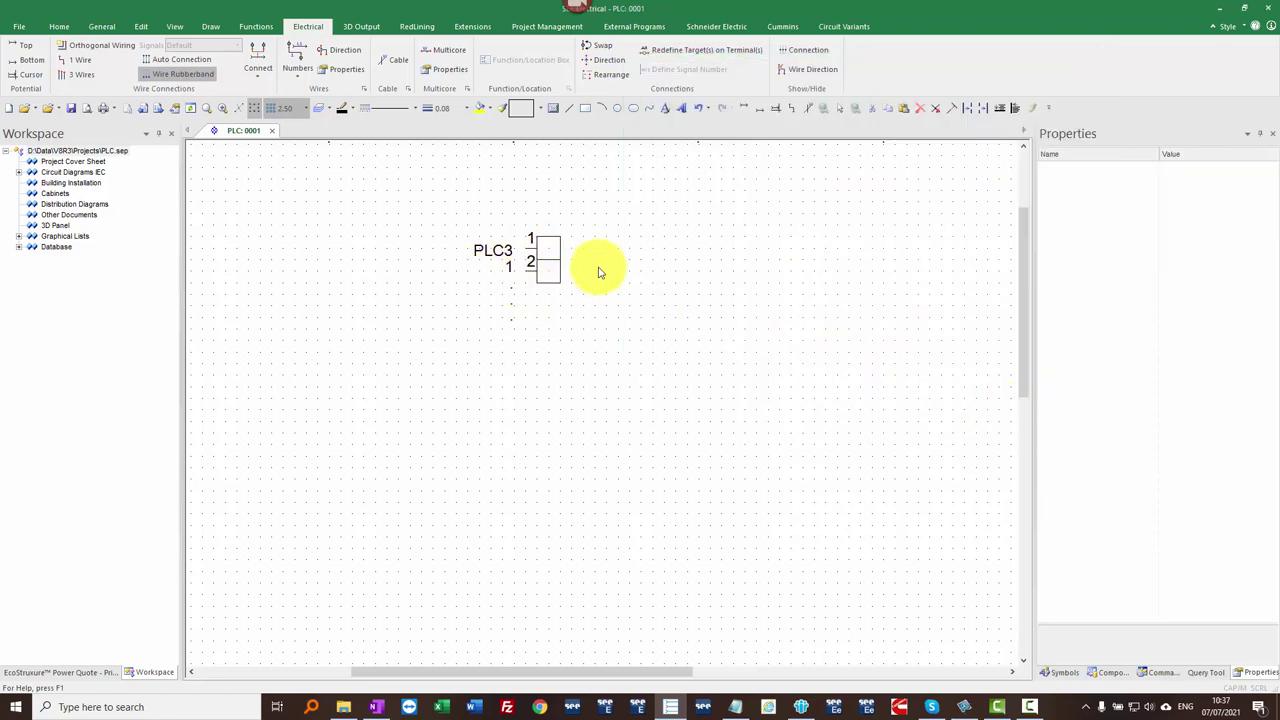
Step: Explode the PLC3 component and move its address and placeholder texts to the right of the squares
scroll(511, 314, up, 2)
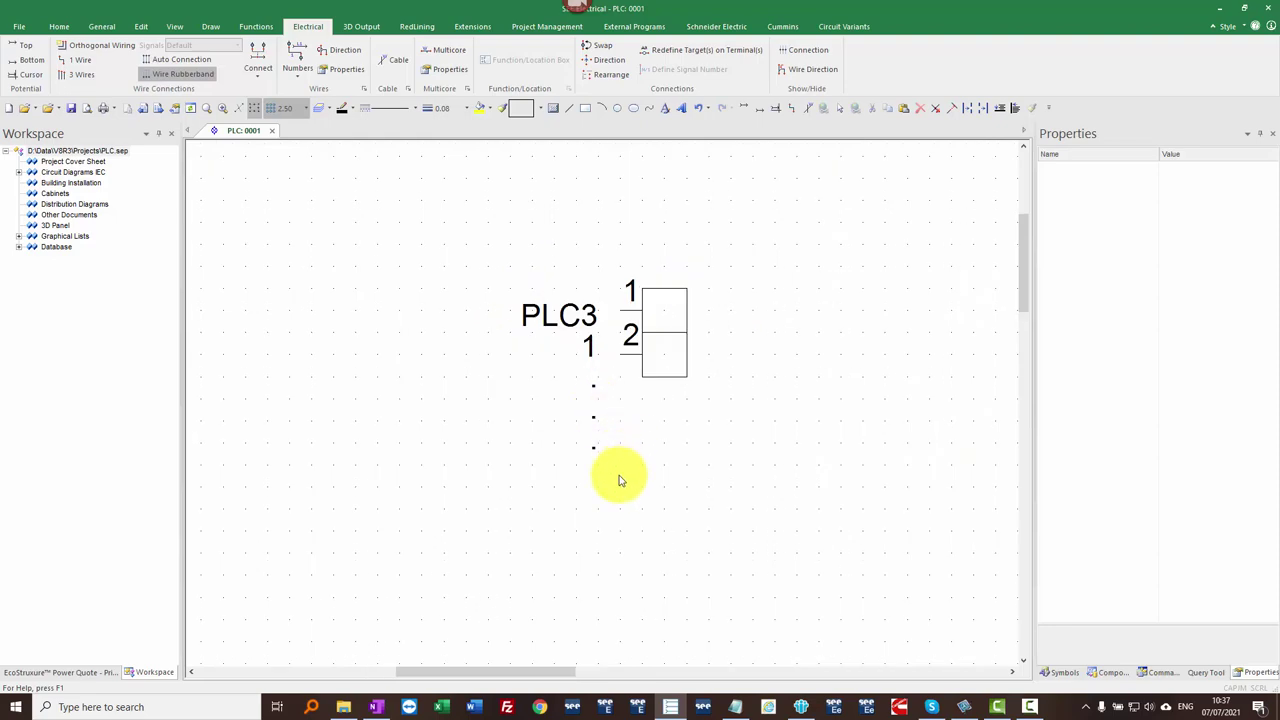
click(661, 341)
right_click(660, 335)
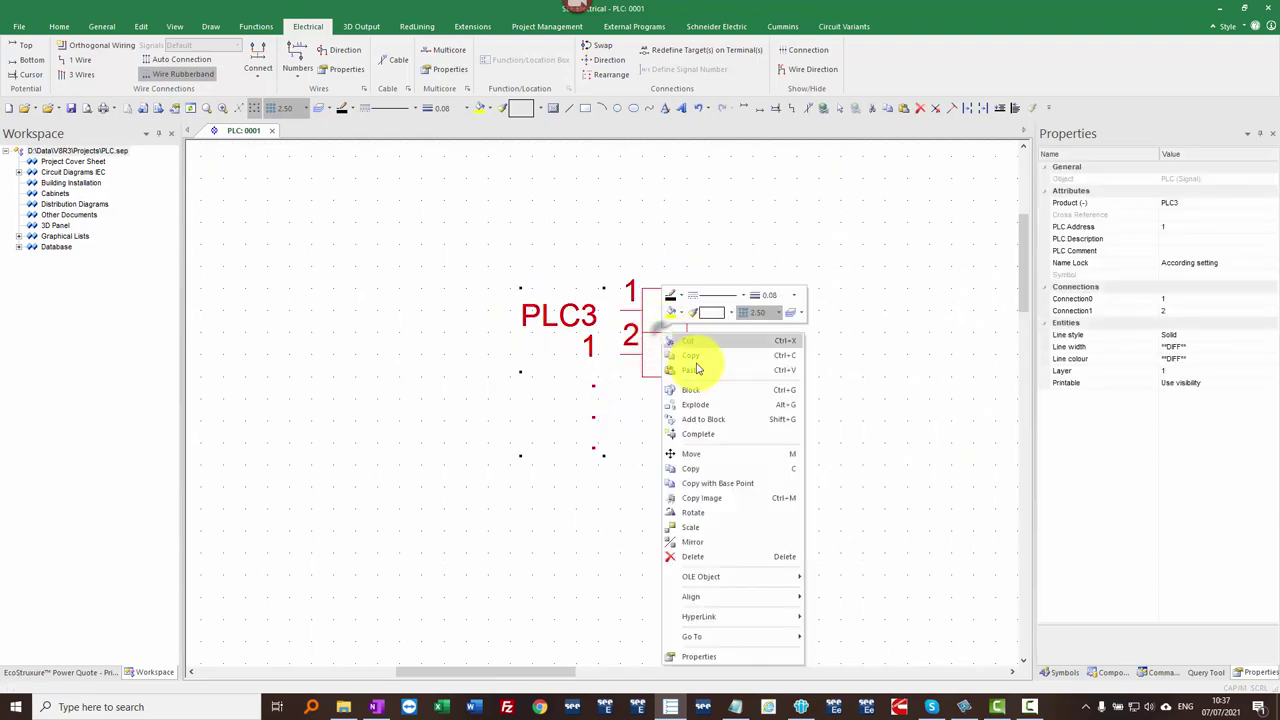
click(704, 408)
drag(603, 470, 737, 292)
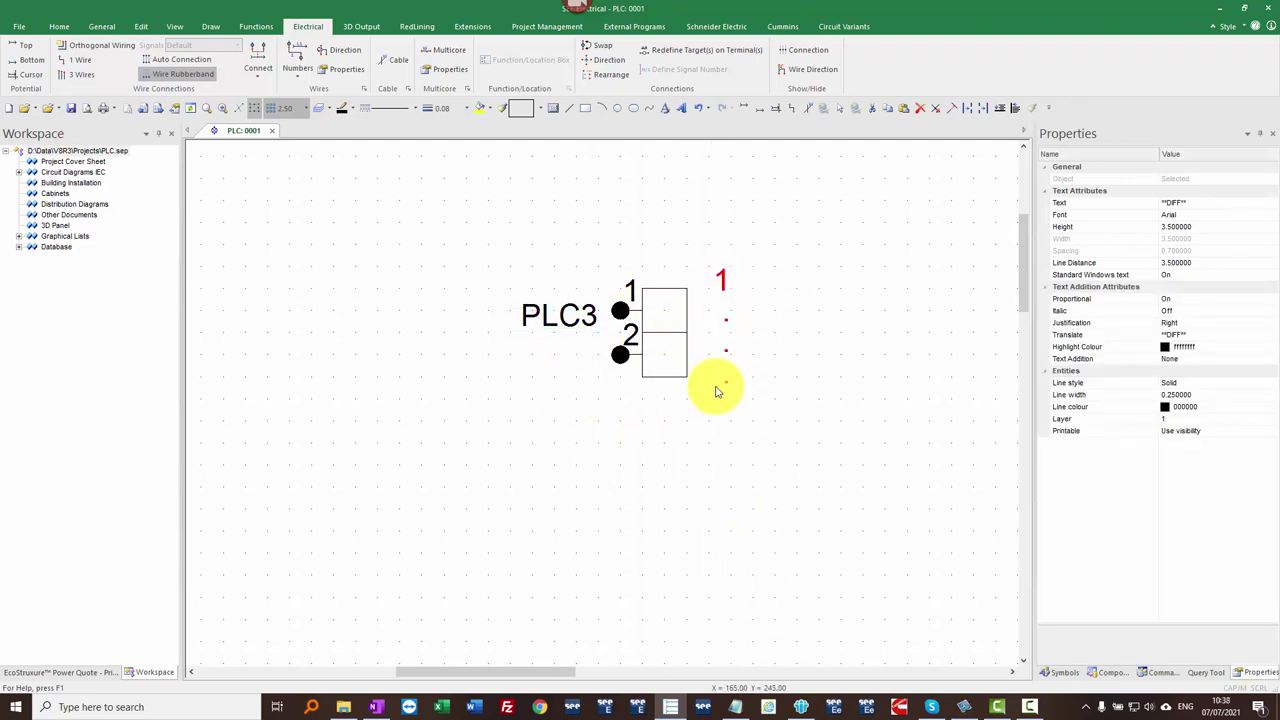
Step: Set the relocated address and placeholder texts of PLC3 to left justified
double_click(757, 348)
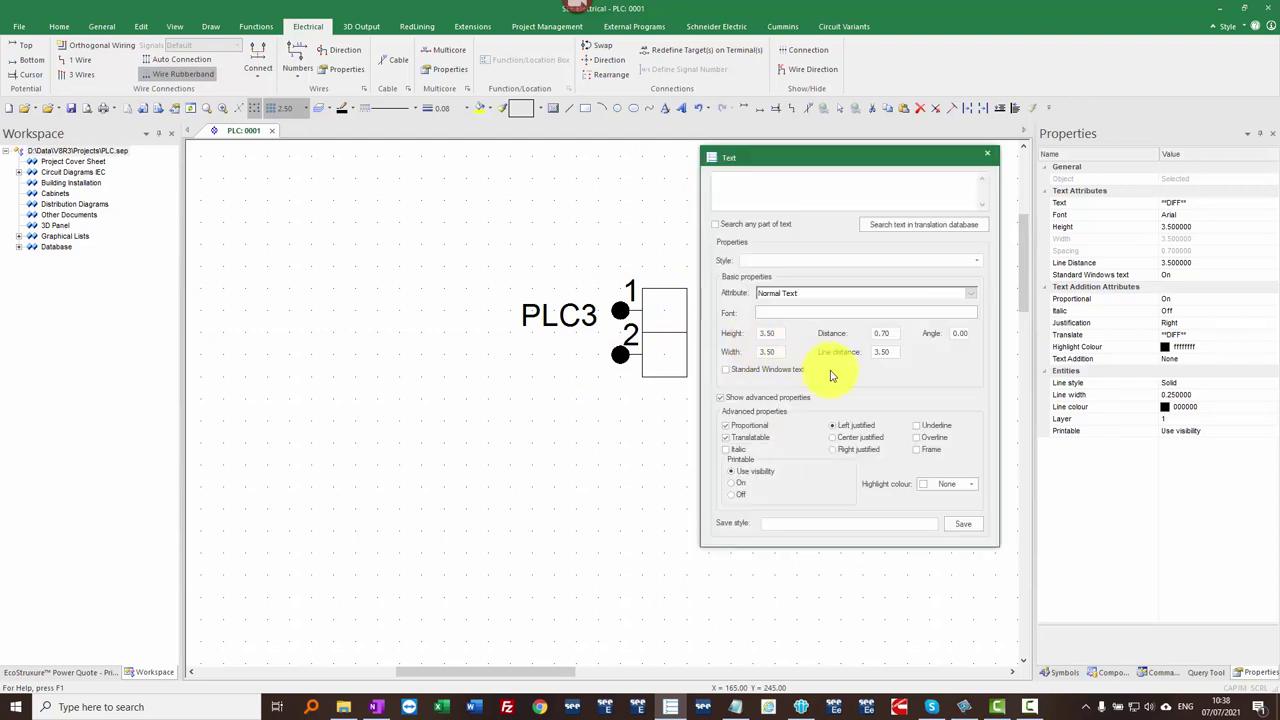
click(851, 427)
drag(765, 167, 829, 159)
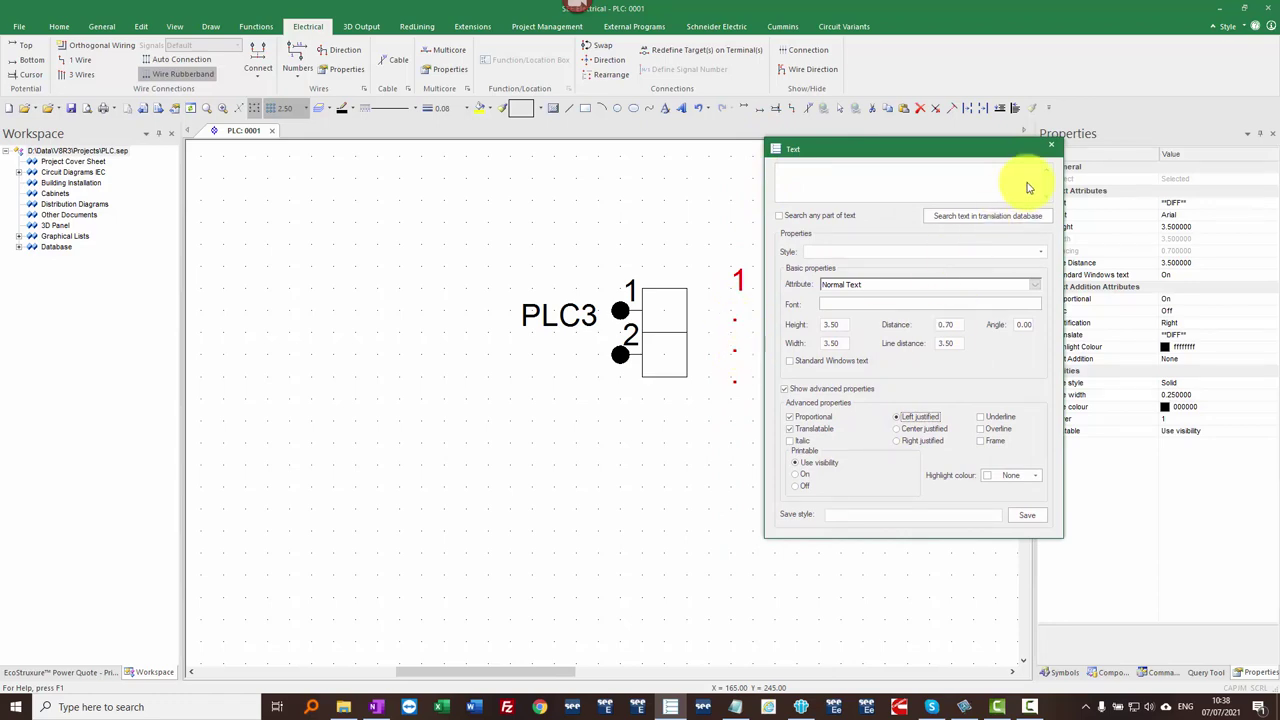
click(1052, 148)
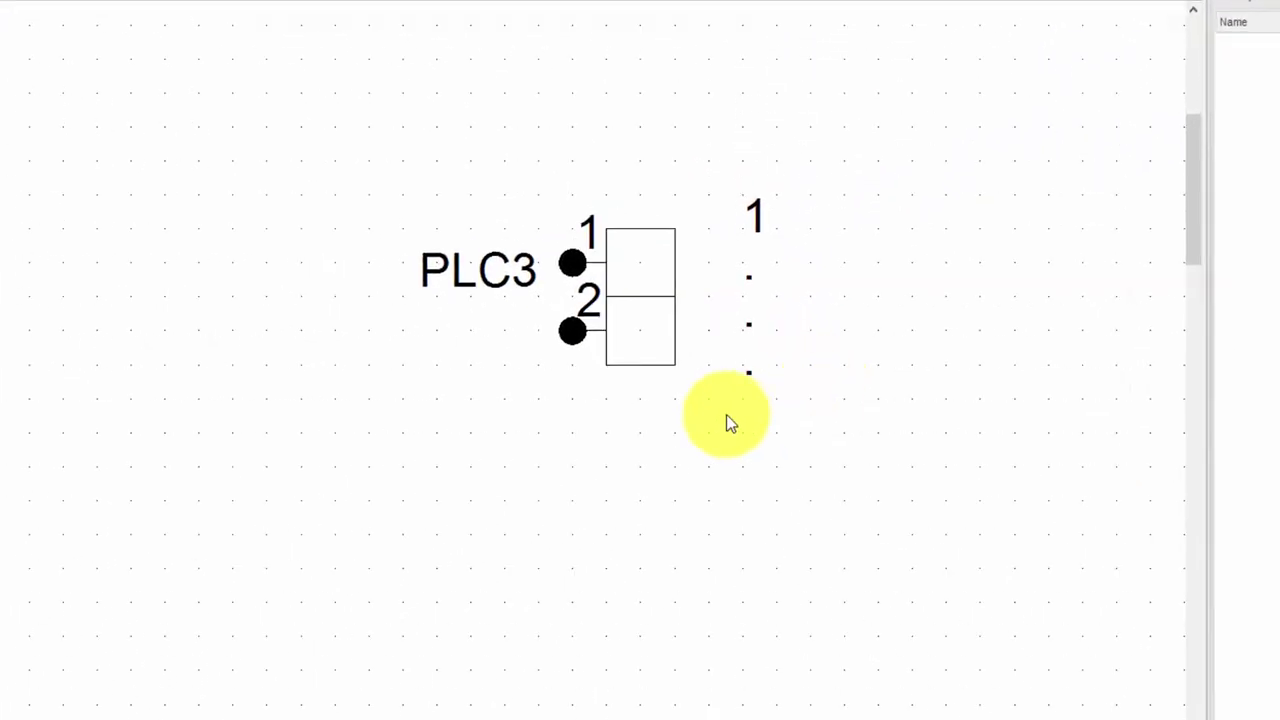
Step: Move PLC3's connection texts 1 and 2 into the upper and lower squares, using a 0.50 grid for fine placement
right_click(576, 118)
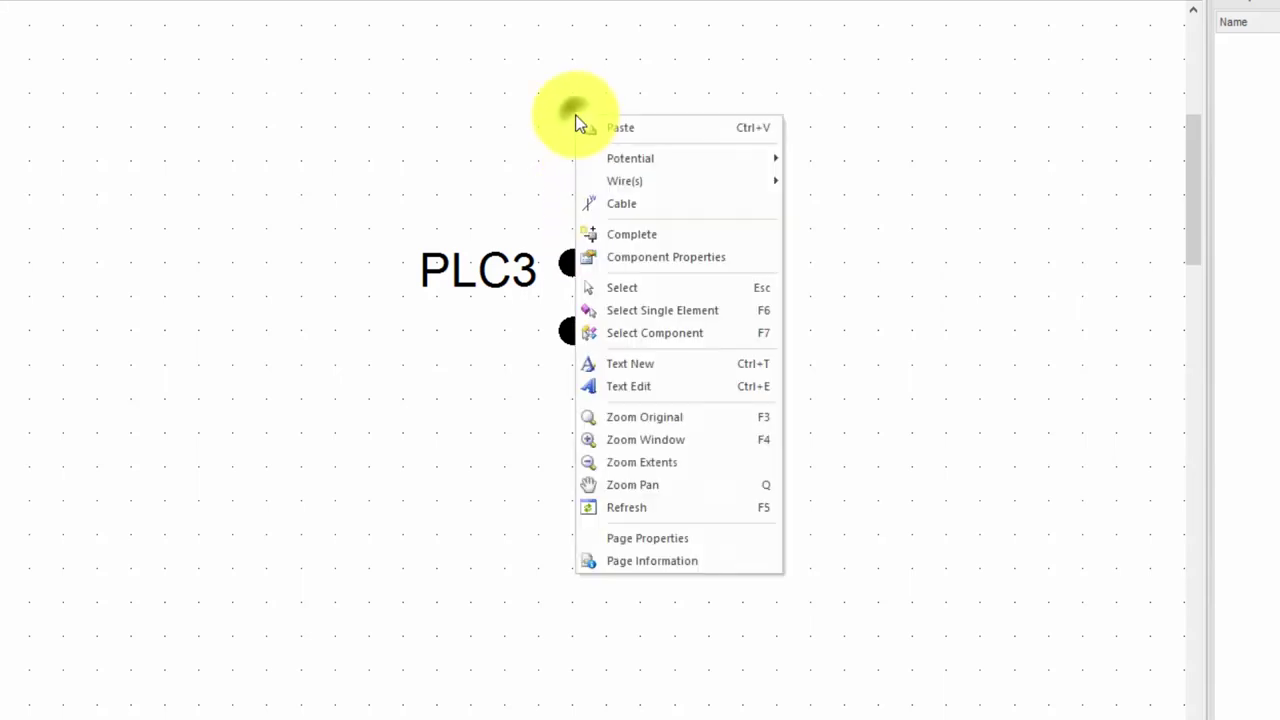
click(736, 310)
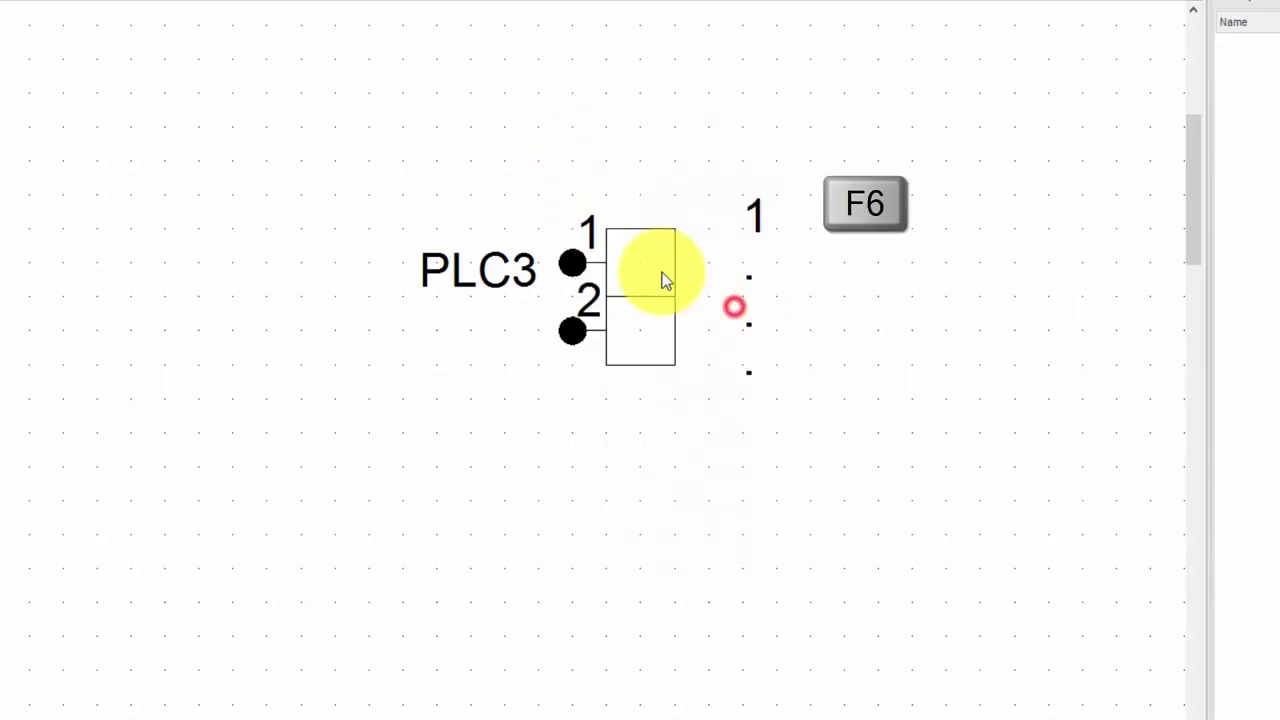
click(592, 228)
ctrl+click(593, 303)
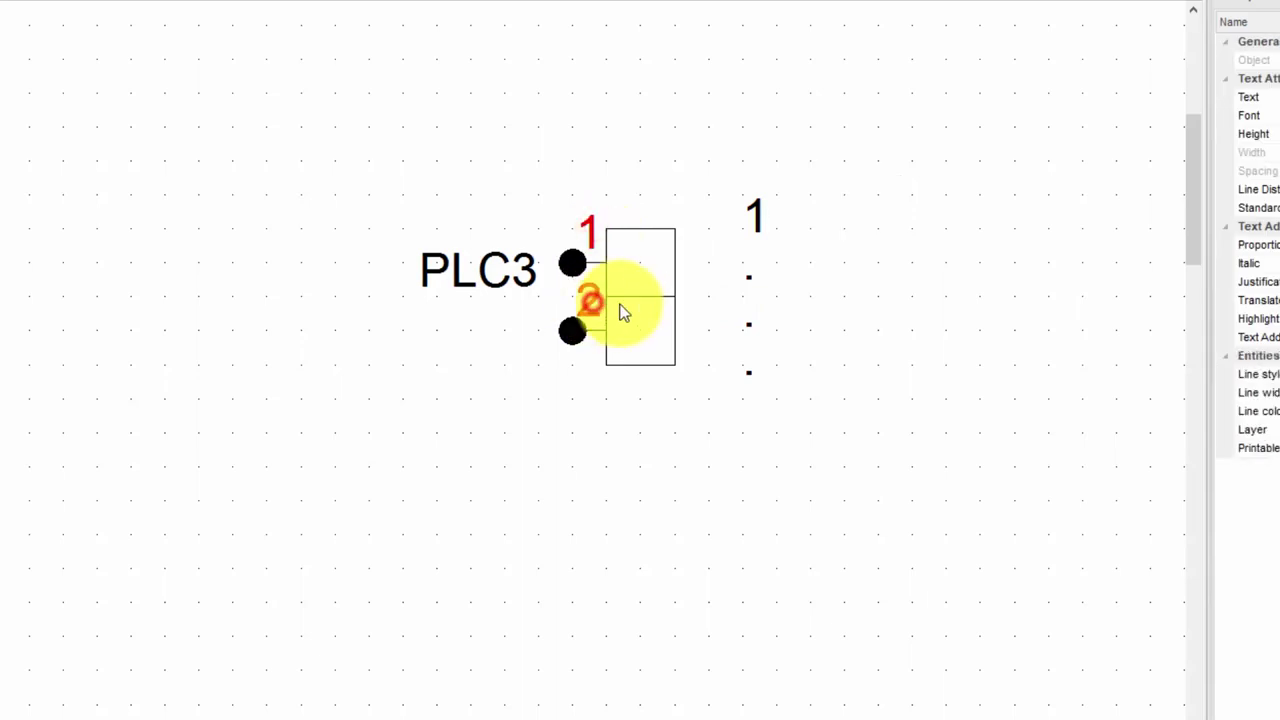
right_click(609, 178)
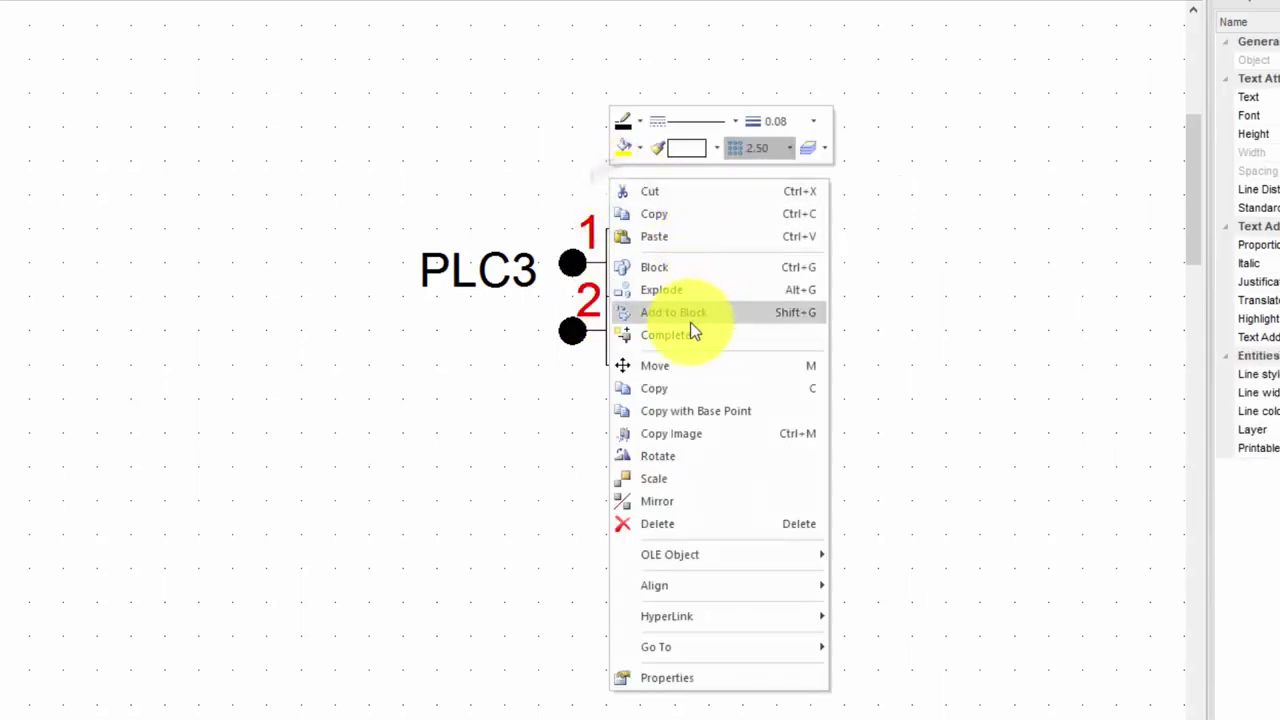
click(683, 365)
click(571, 228)
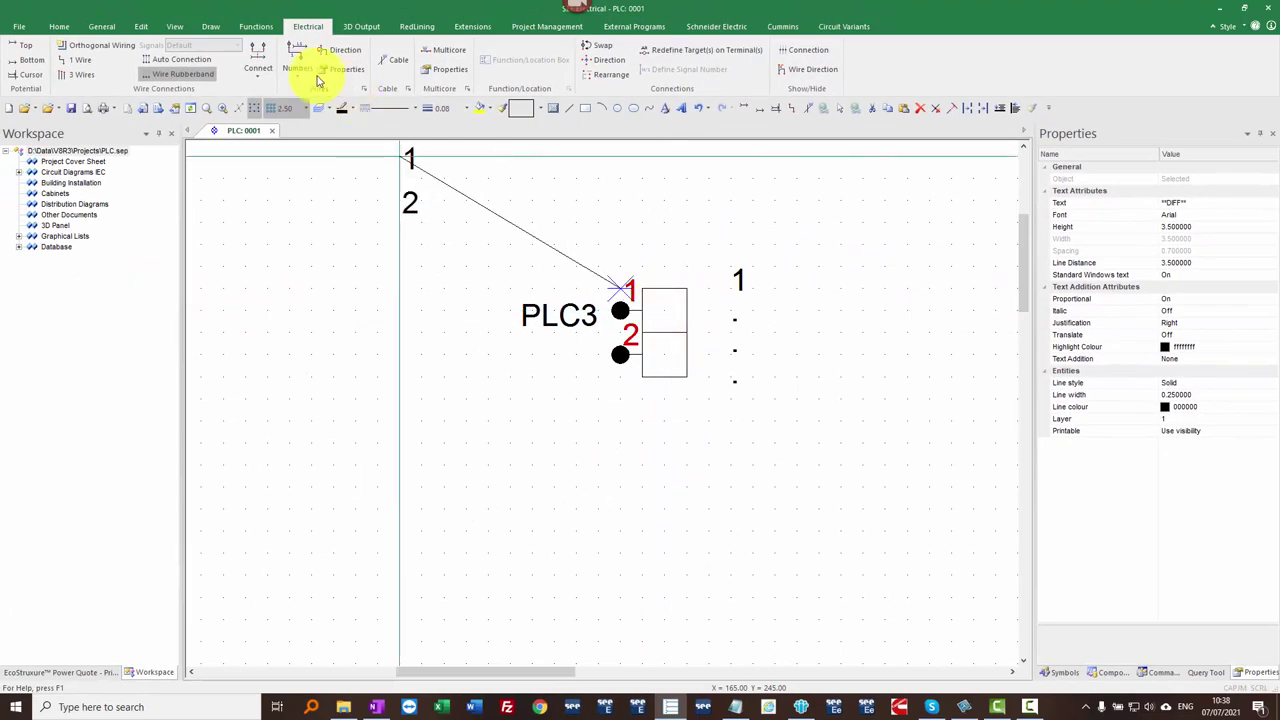
click(306, 108)
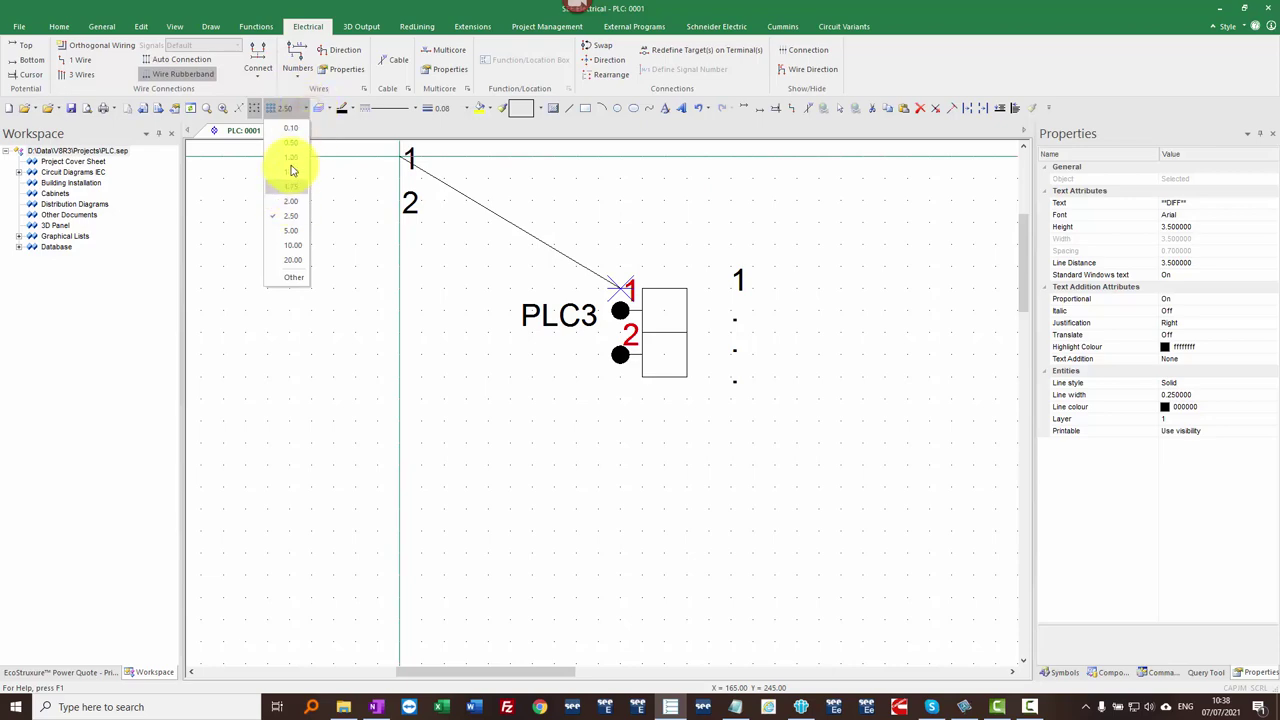
click(291, 143)
click(655, 305)
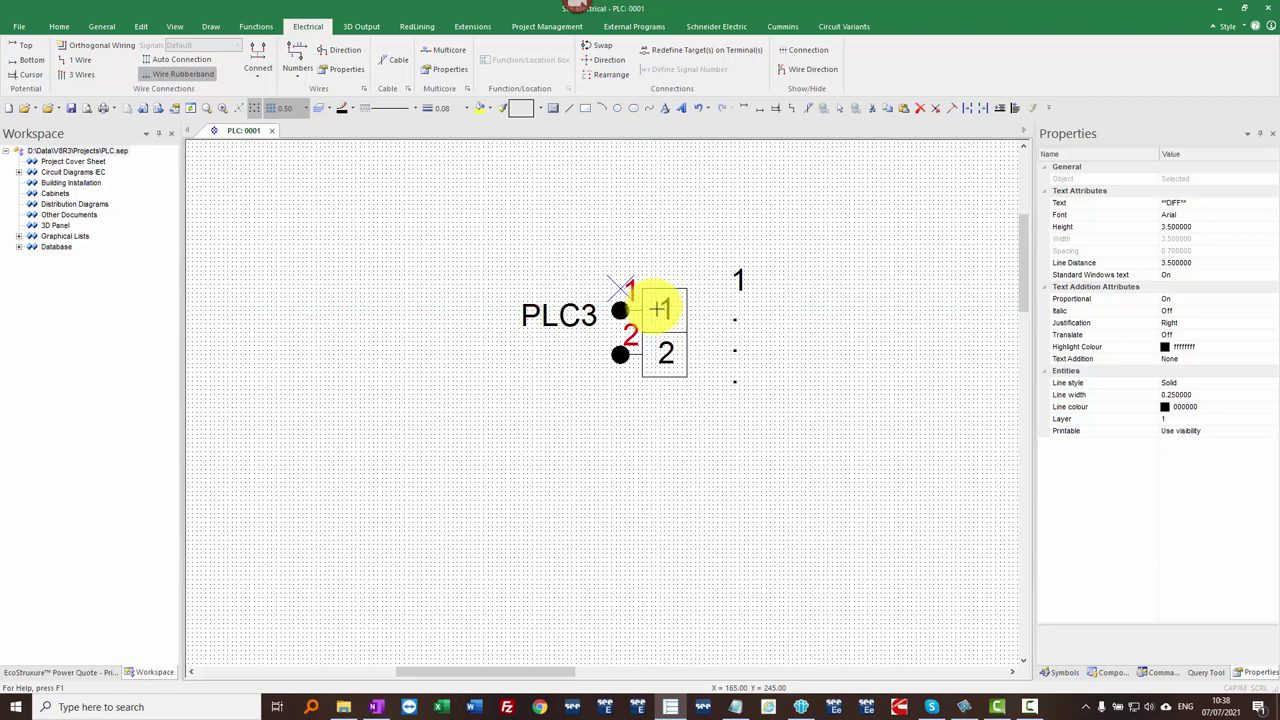
click(795, 413)
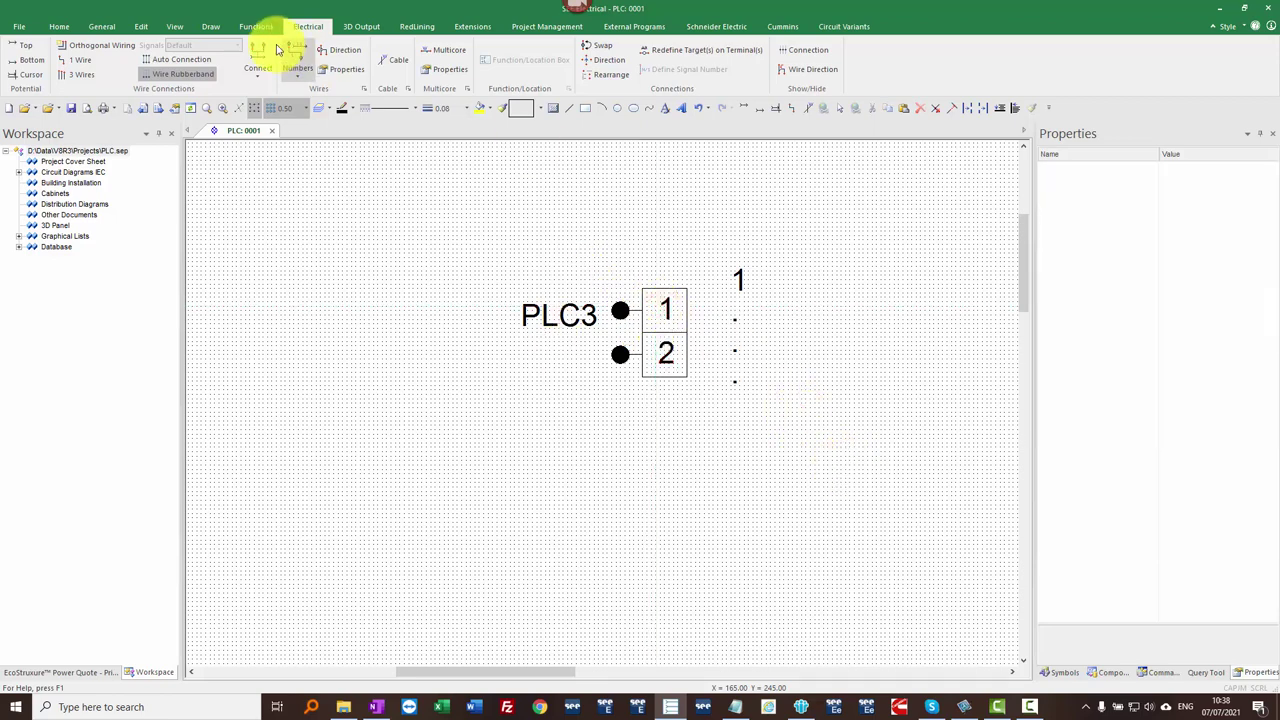
Step: Set the grid spacing back to 2.50
click(306, 109)
click(301, 213)
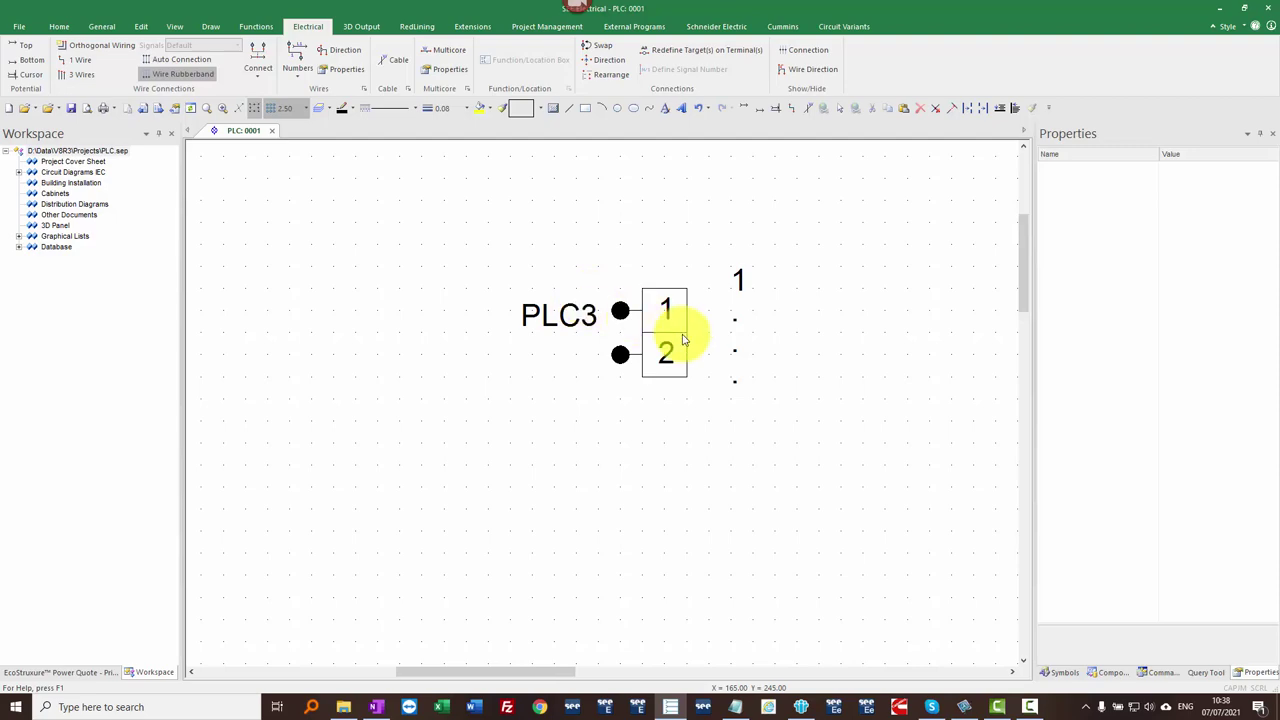
scroll(683, 335, down, 1)
scroll(600, 410, up, 1)
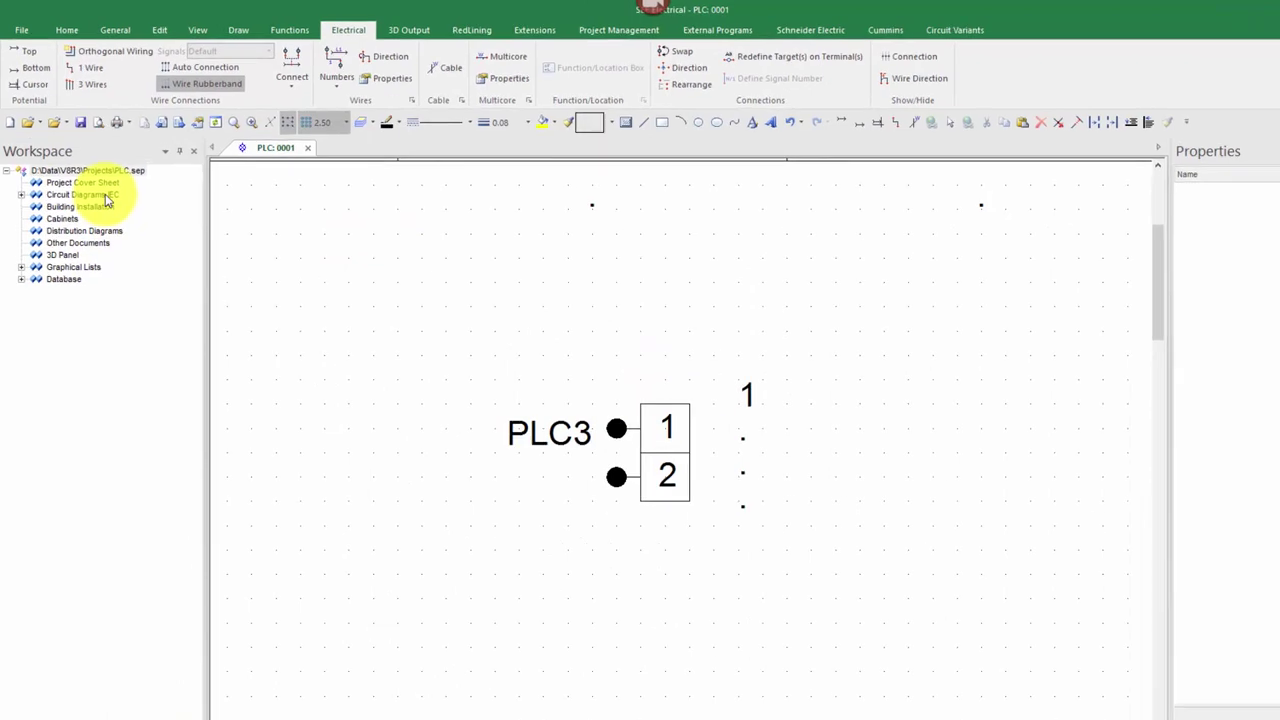
Step: Set the PLC address numbering method to Decimal in the Circuit Diagrams IEC properties
right_click(122, 236)
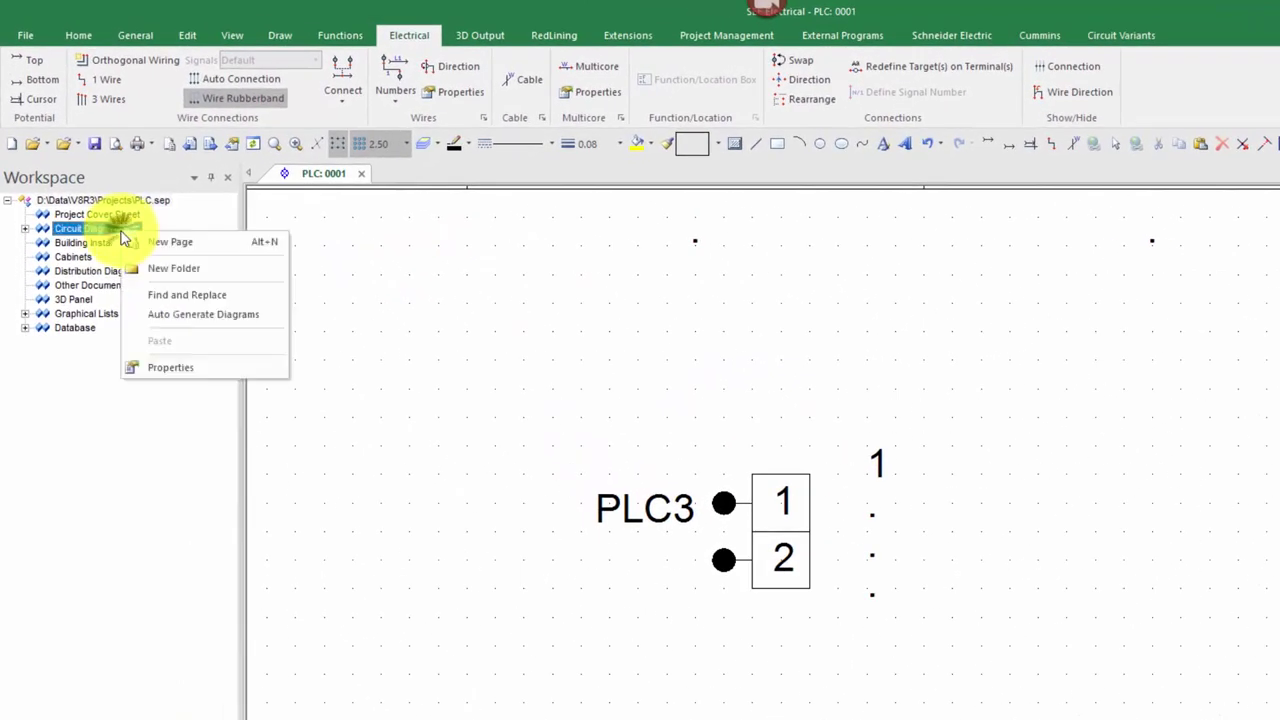
click(196, 368)
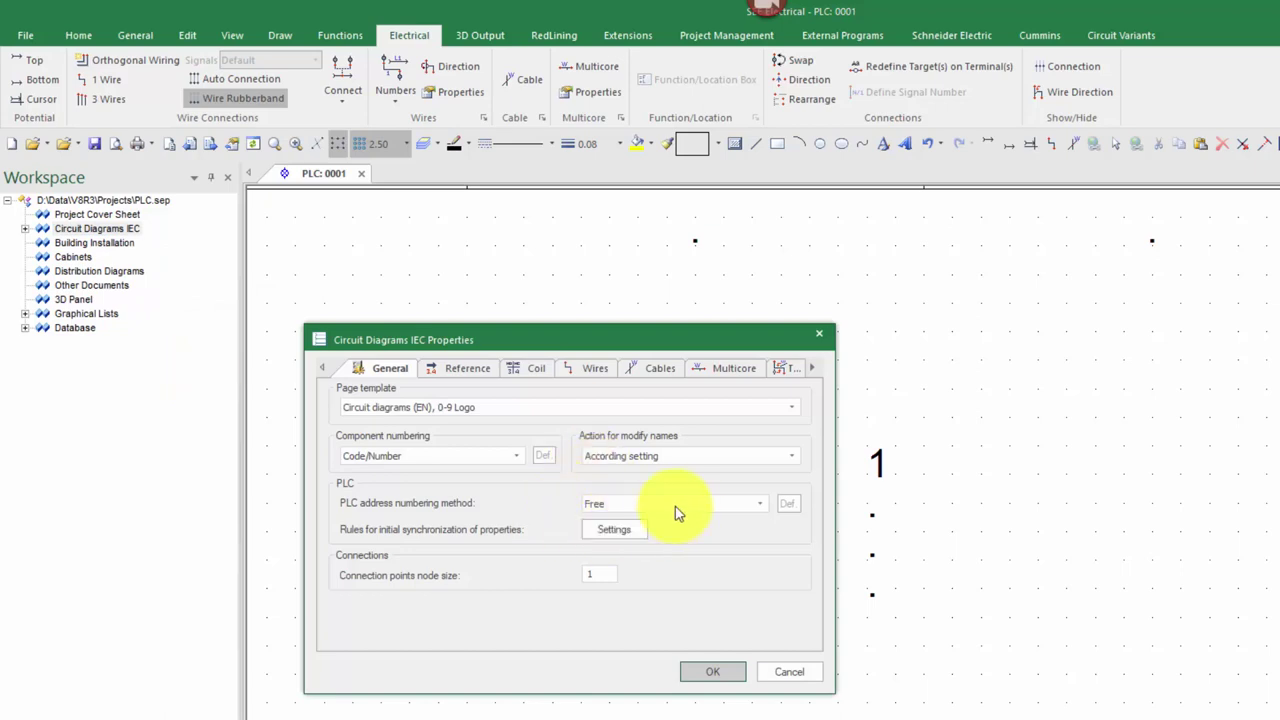
click(669, 513)
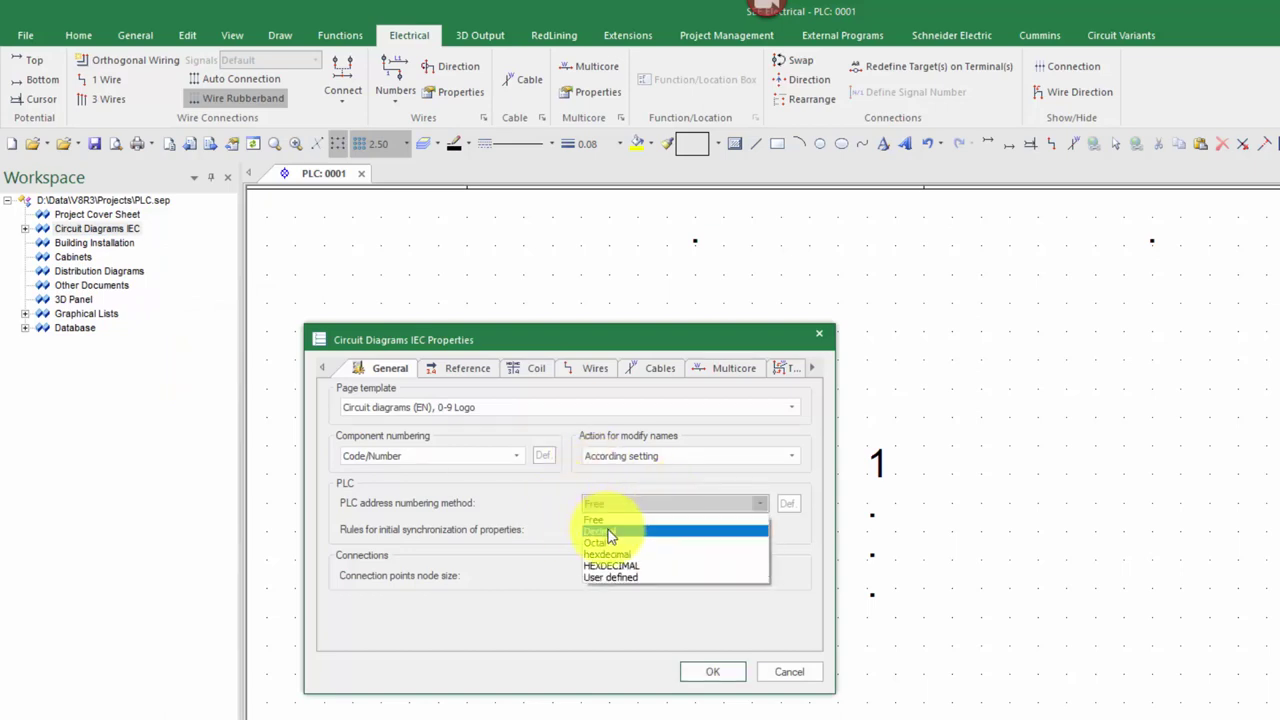
click(607, 529)
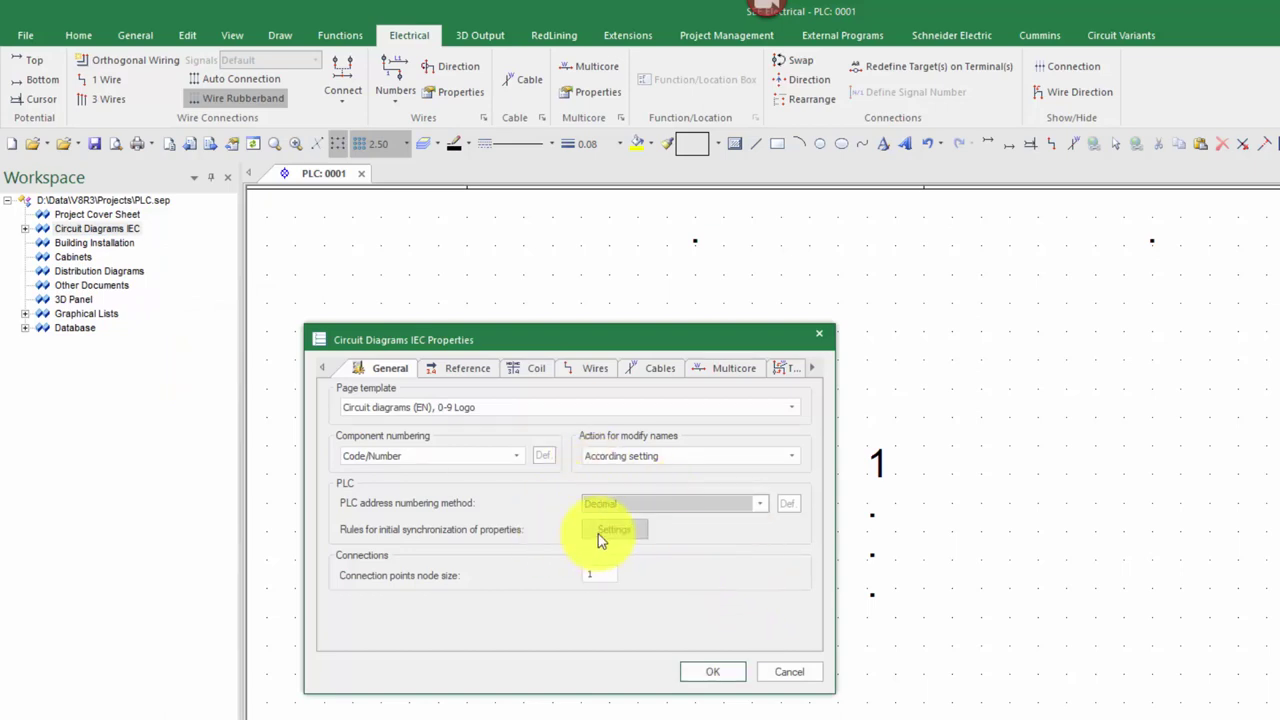
Step: Set the general PLC synchronization rule to "Use properties from PLC card" and accept the Circuit Diagrams IEC properties
click(614, 530)
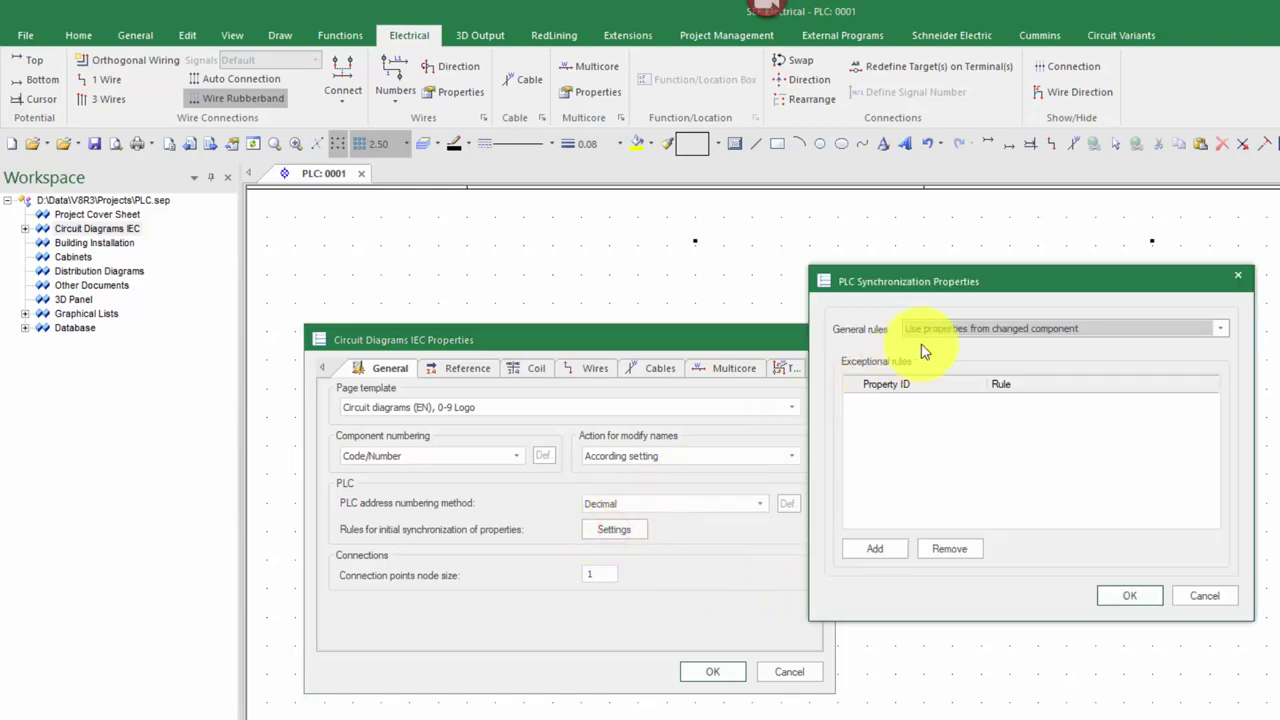
click(981, 330)
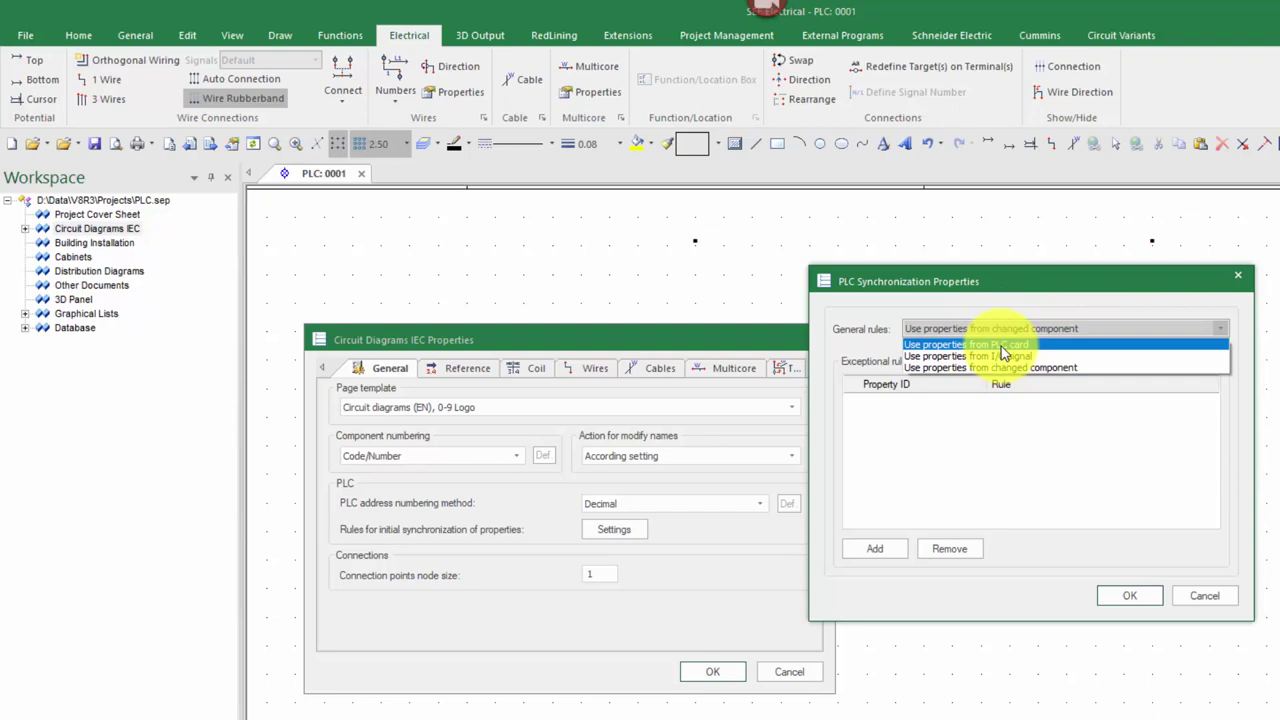
click(1003, 345)
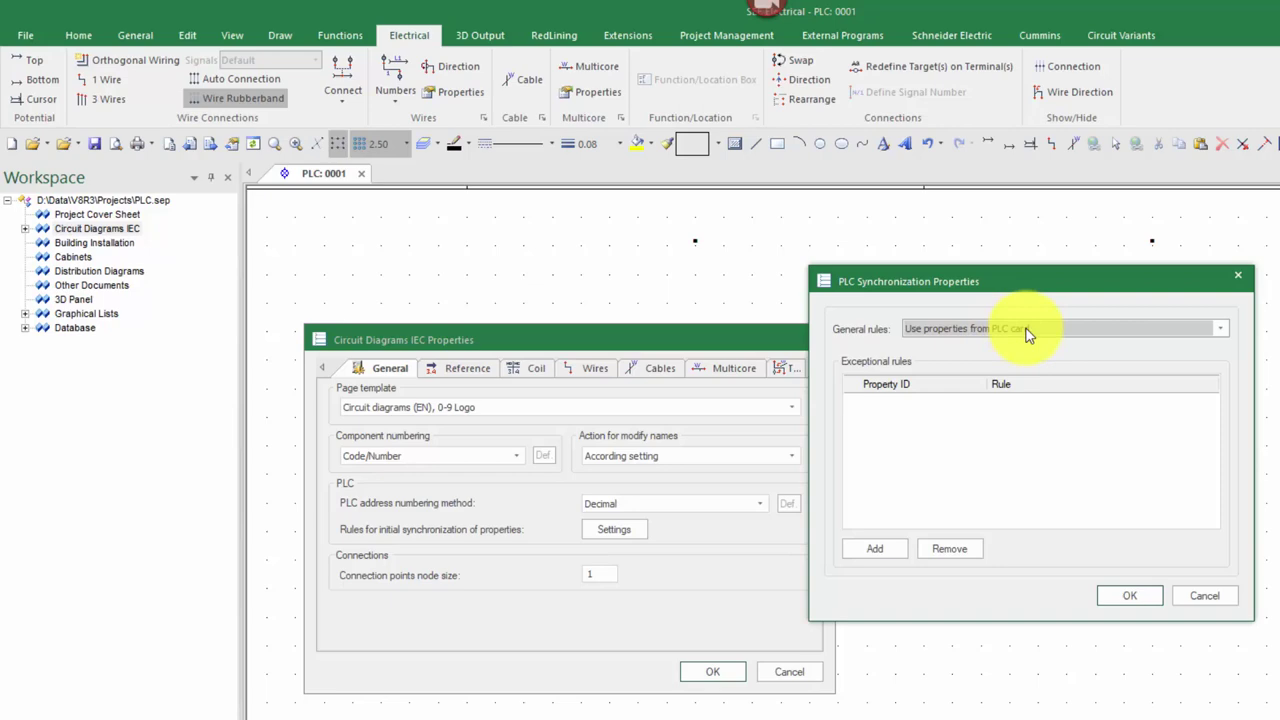
click(1129, 595)
click(722, 675)
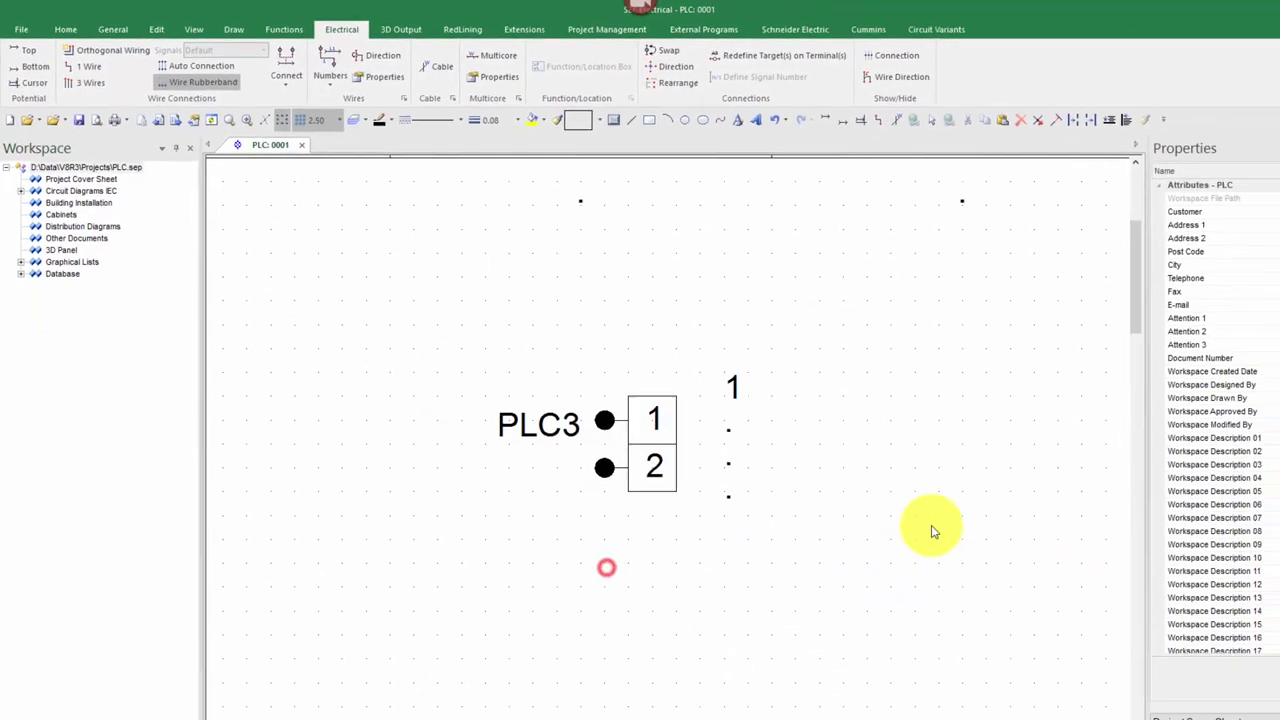
Step: Block all the exploded PLC3 graphics and texts back together as a PLC (Signal) component and accept its properties
drag(990, 639, 532, 431)
drag(413, 336, 413, 336)
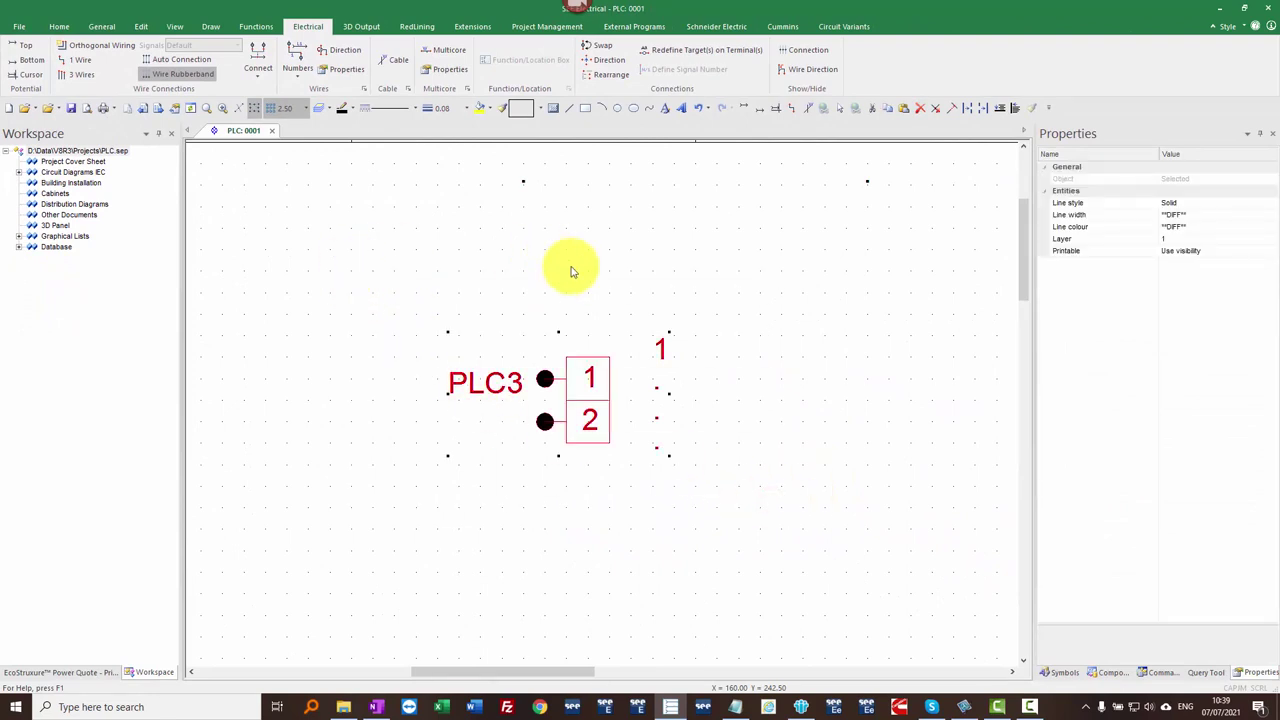
right_click(603, 280)
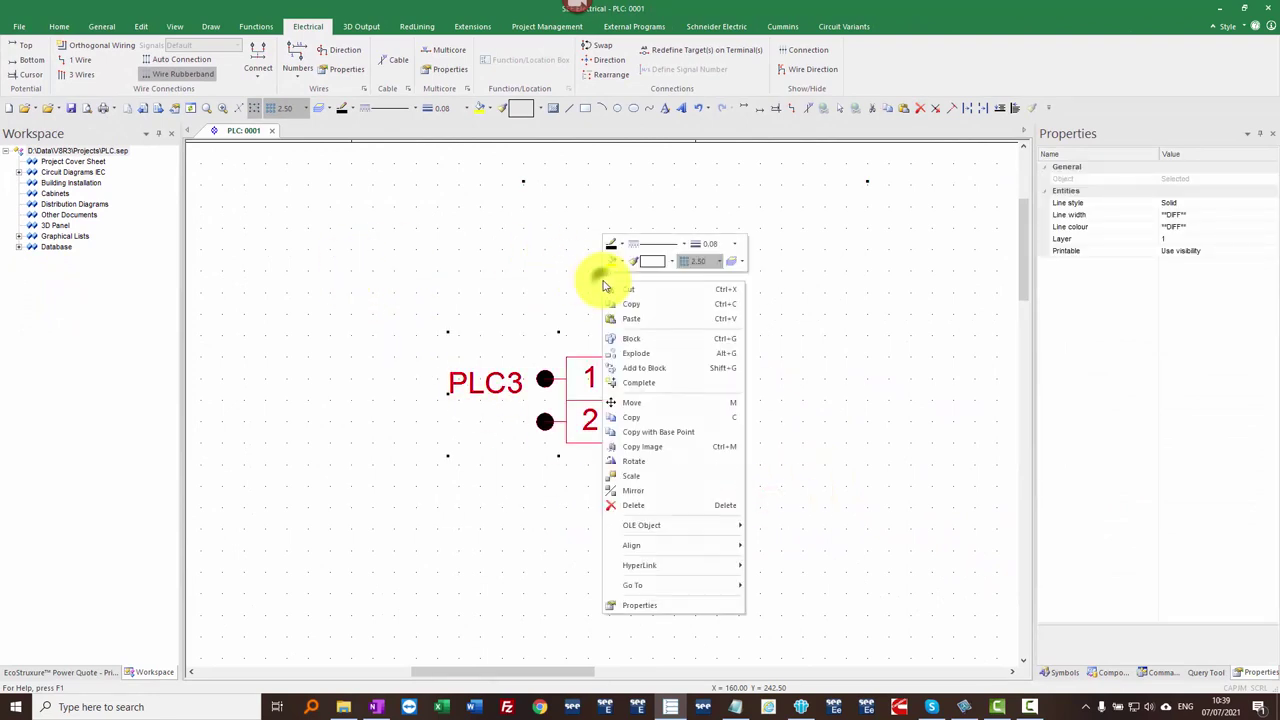
click(665, 341)
click(782, 414)
click(850, 476)
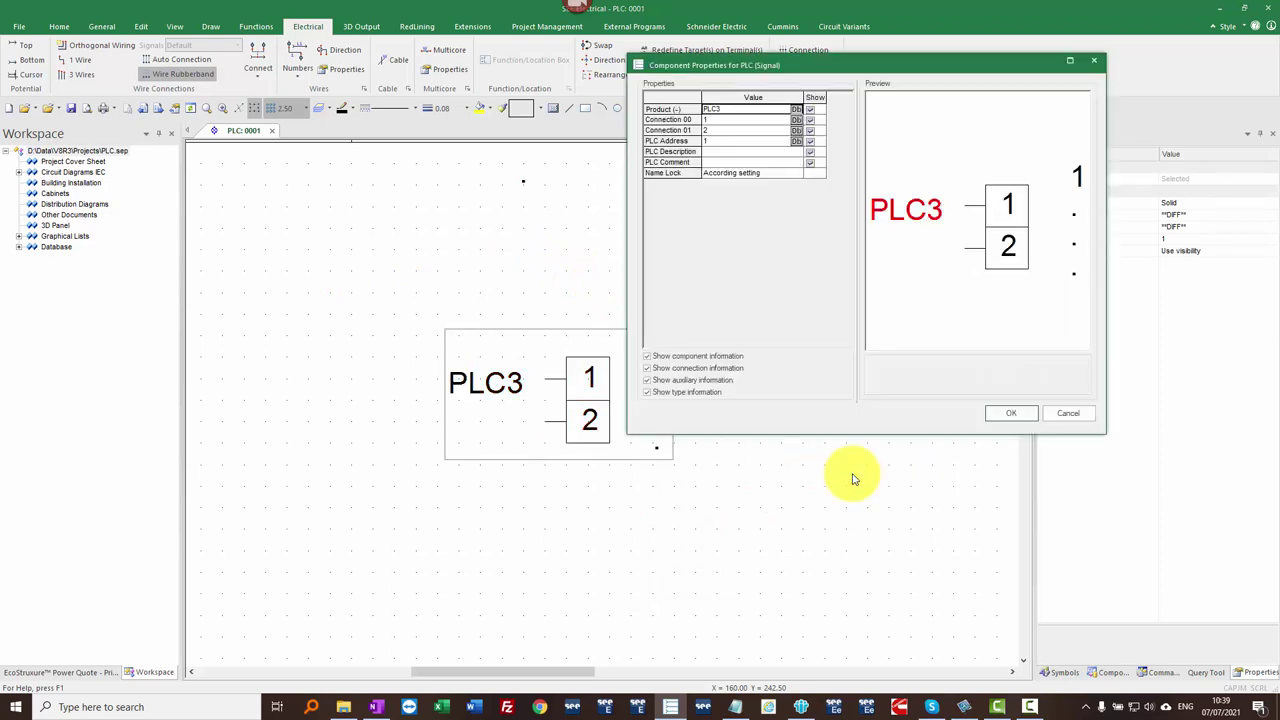
click(1018, 414)
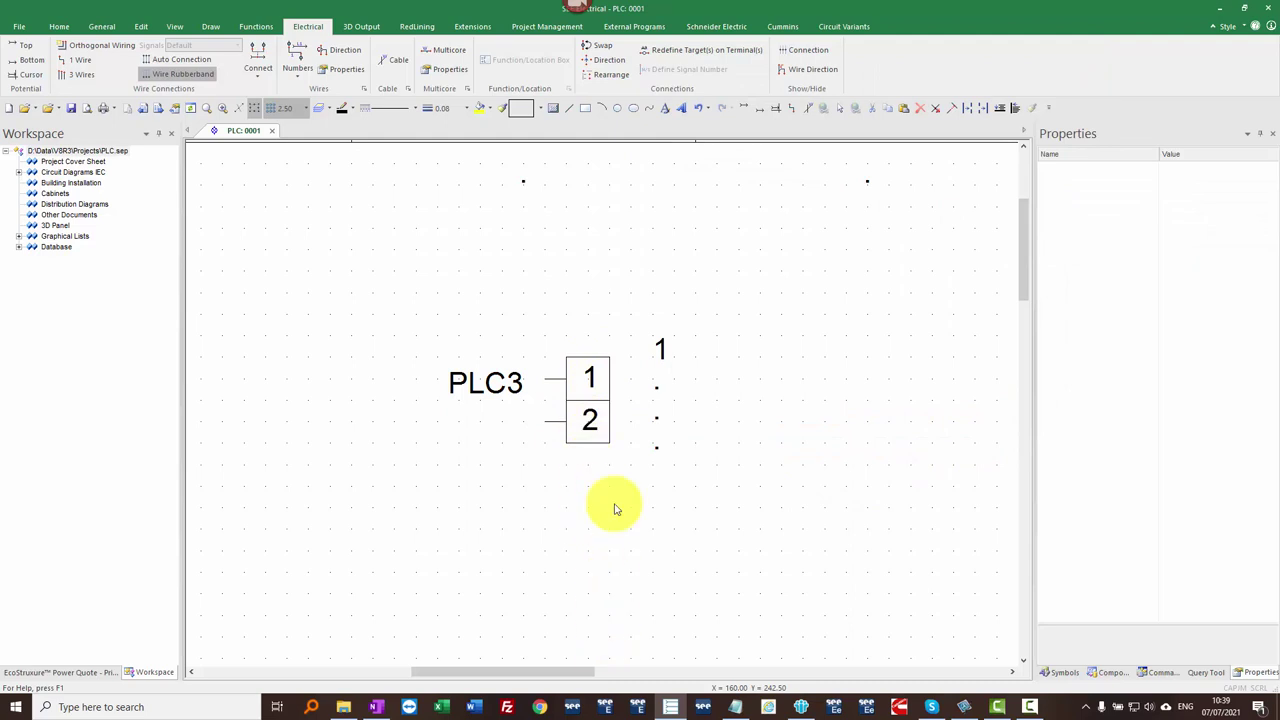
Step: Make three copies of PLC3 below the original, giving the first copy connections 3 and 4 and PLC Address 2
click(591, 373)
drag(591, 415, 590, 526)
click(740, 121)
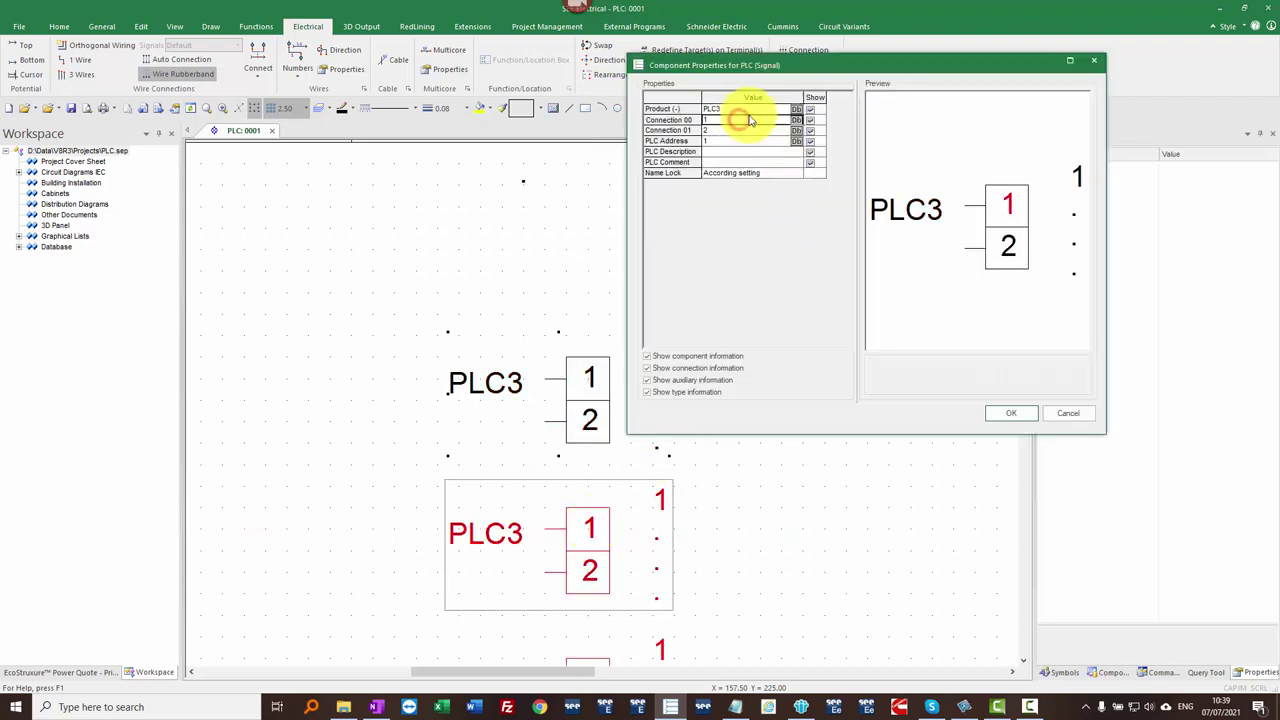
text(3)
key(Tab)
text(4)
key(Tab)
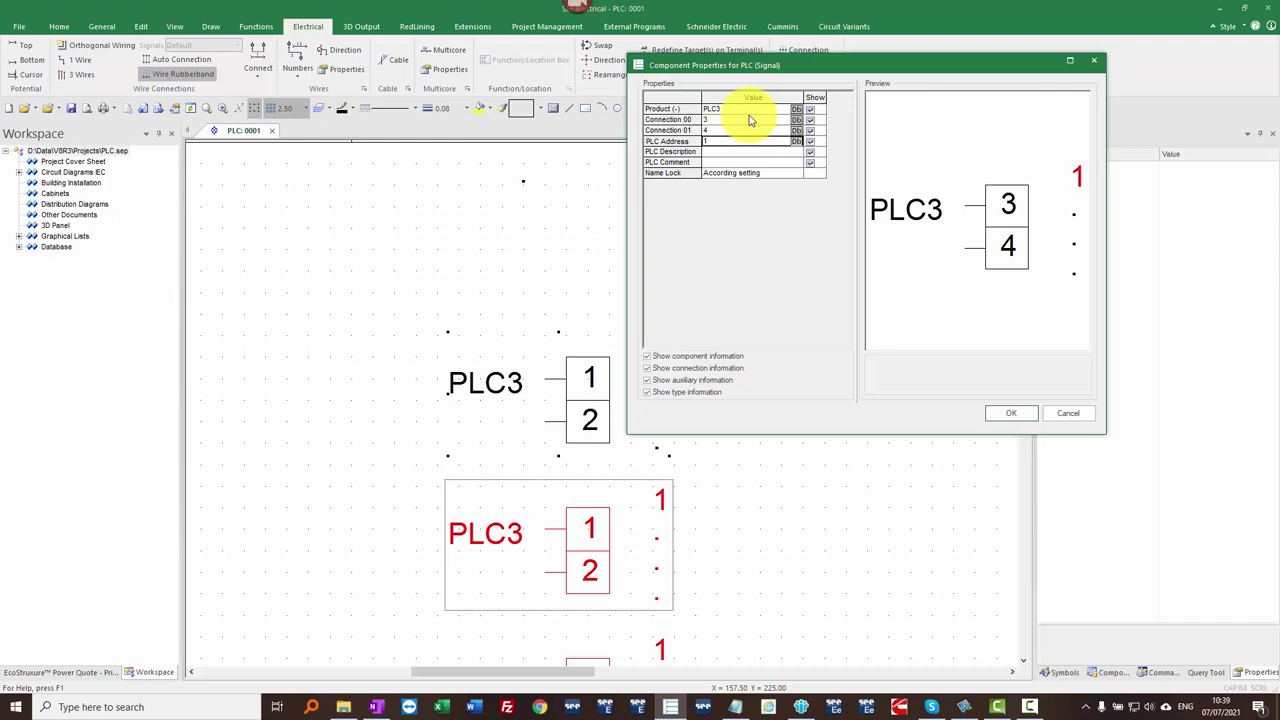
text(2)
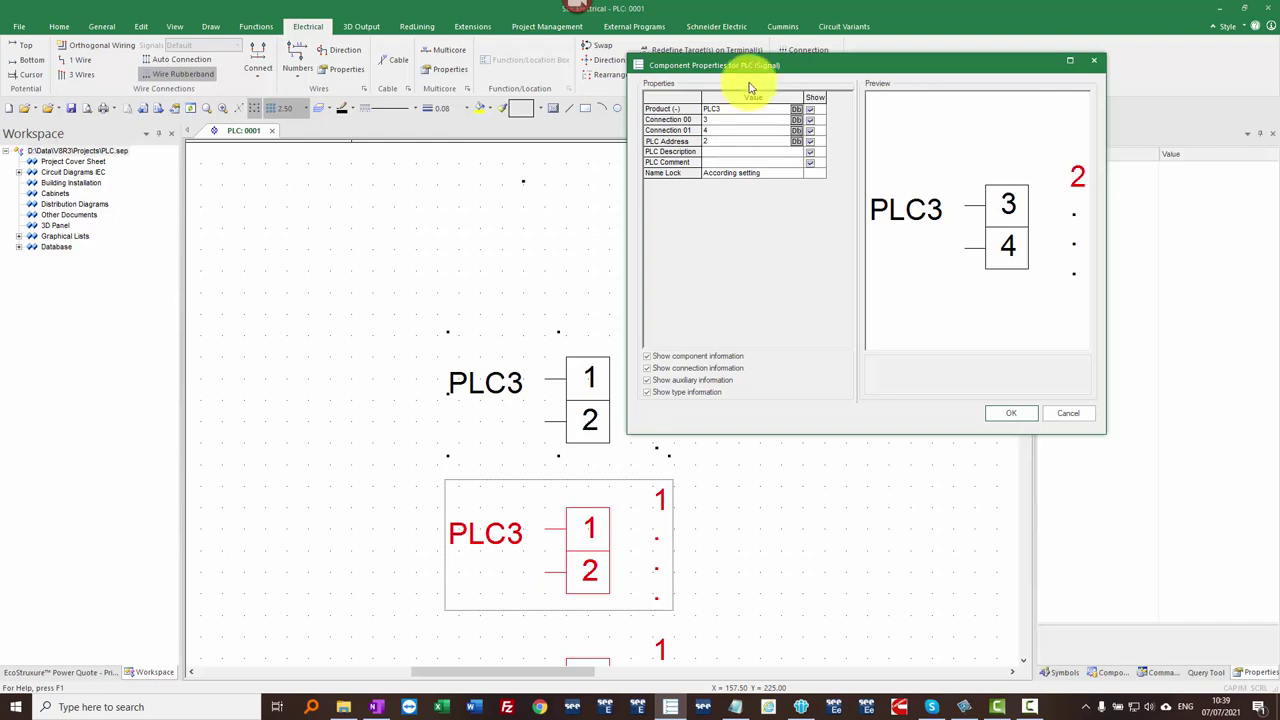
click(1013, 414)
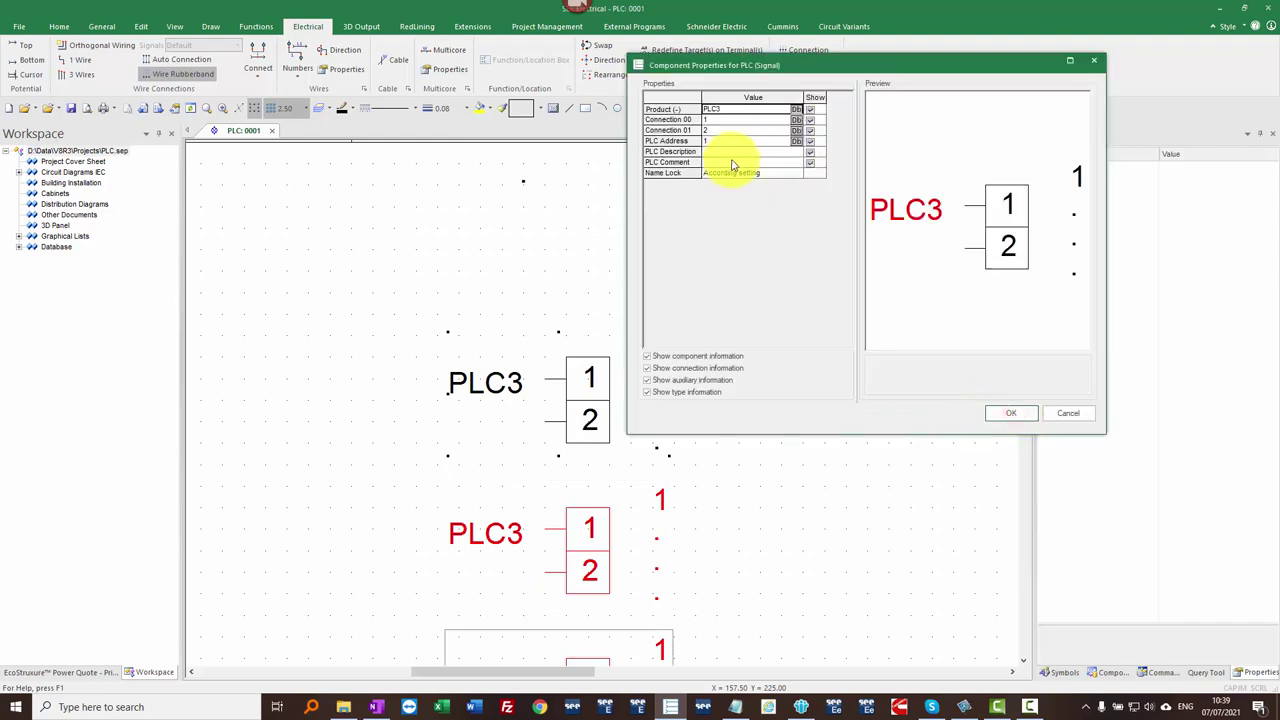
Step: Set the second PLC3 copy's connections to 5 and 6 and its PLC Address to 3
click(735, 121)
text(5)
key(Tab)
text(6)
key(Tab)
text(3)
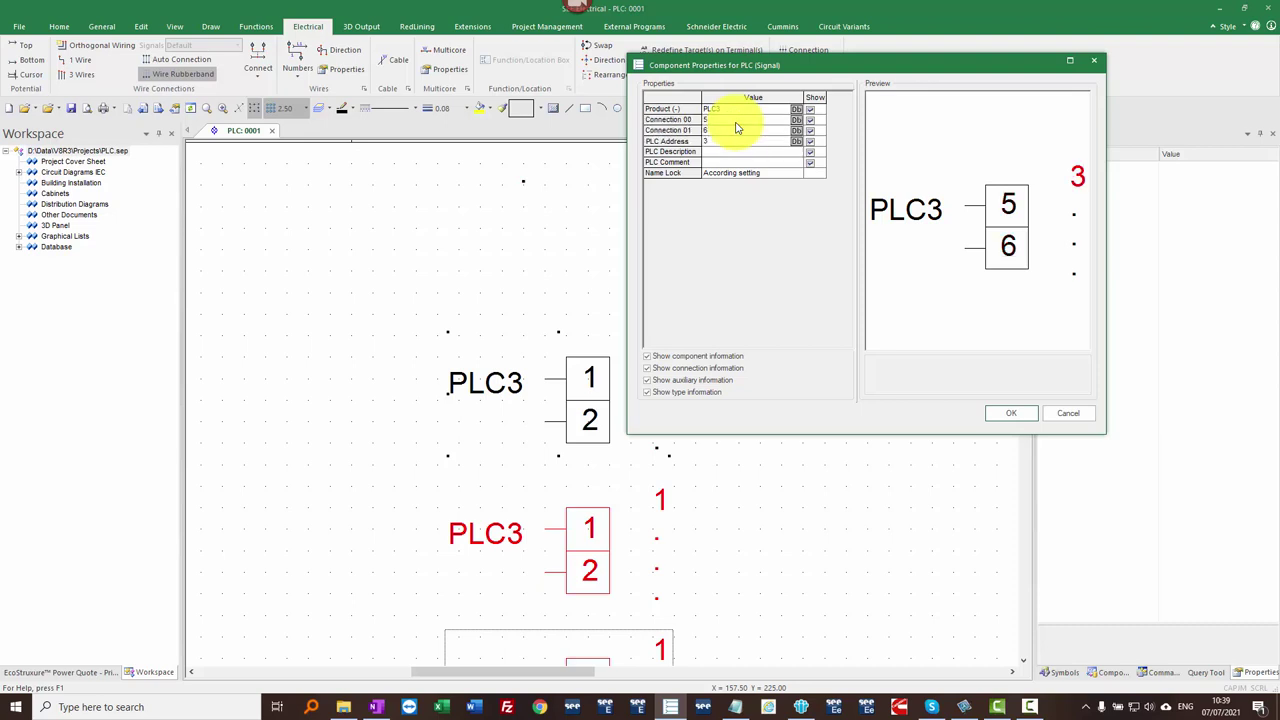
key(Return)
key(Return)
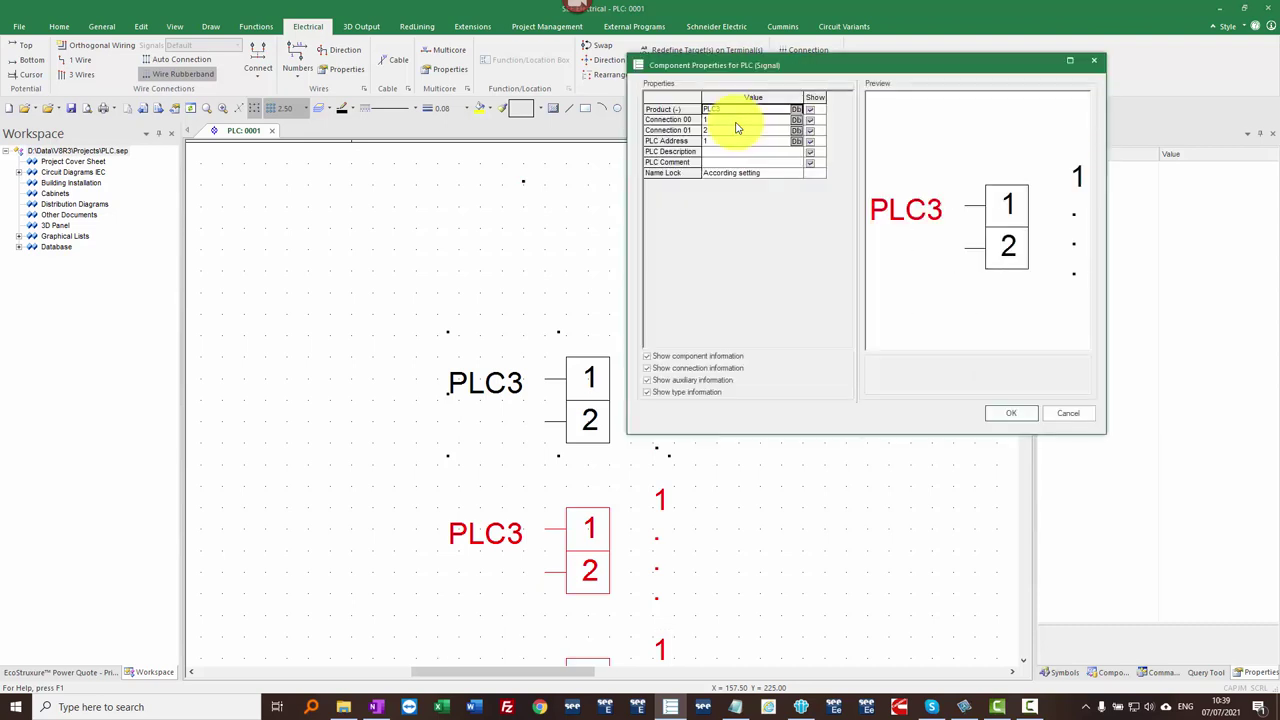
Step: Set the third PLC3 copy's connections to 7 and 8 and its PLC Address to 4, and deselect the copies
click(738, 119)
text(7)
key(Tab)
text(8)
key(Tab)
text(4)
key(Return)
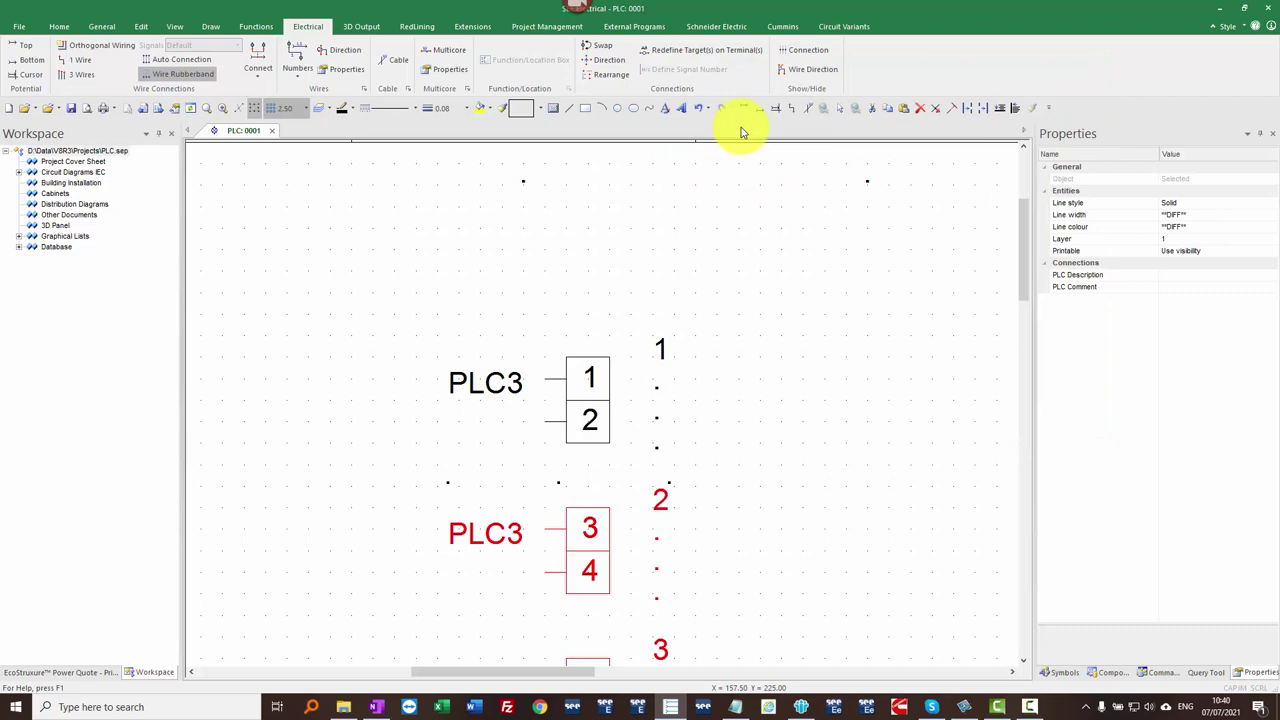
scroll(608, 400, down, 3)
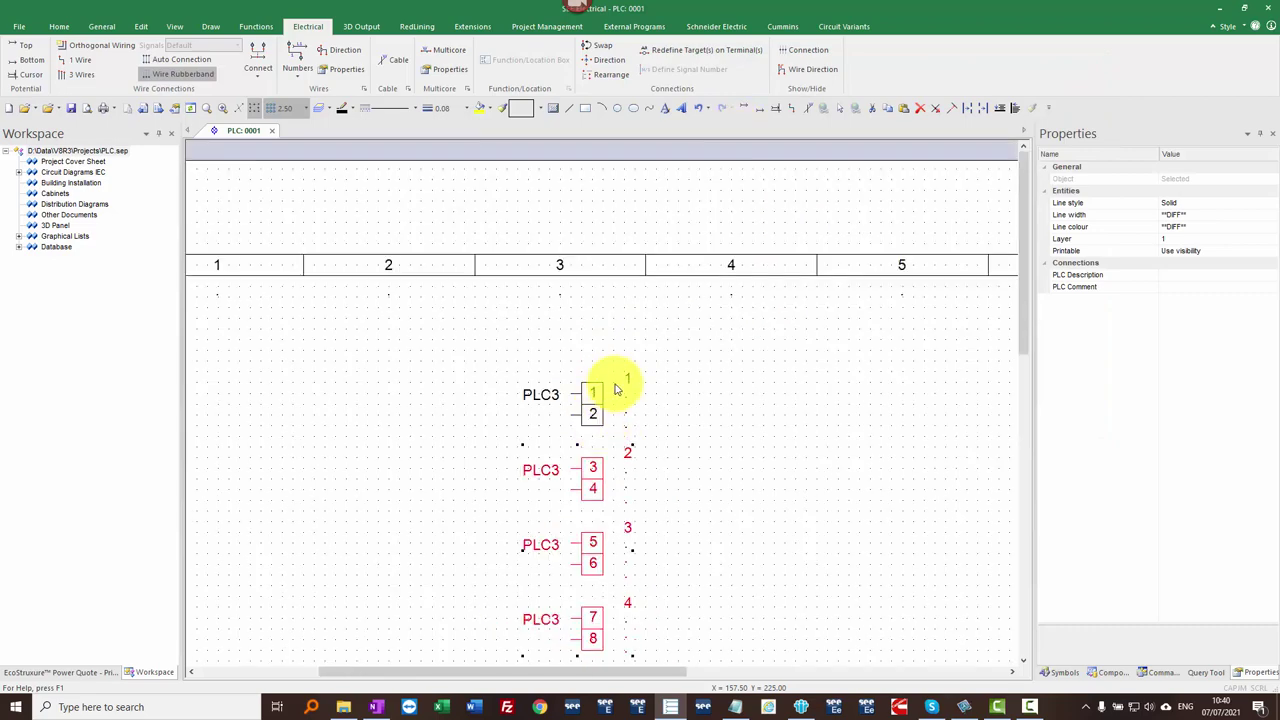
scroll(634, 516, down, 2)
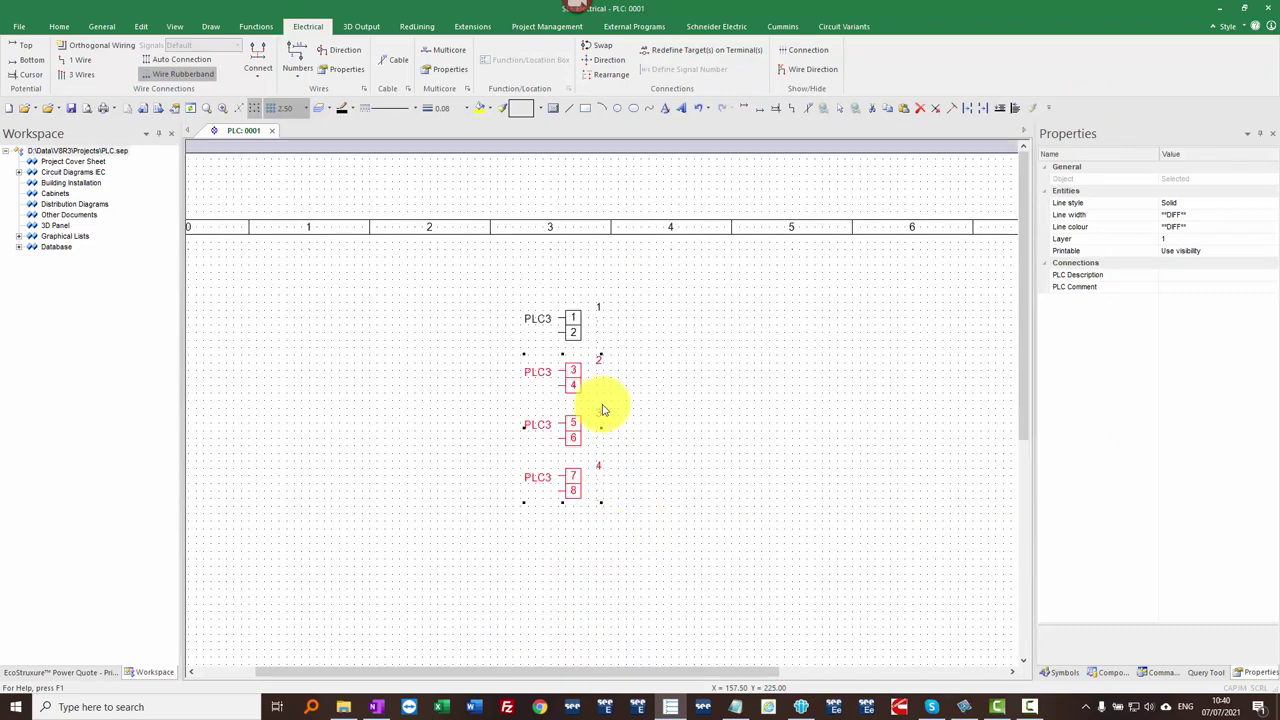
click(680, 440)
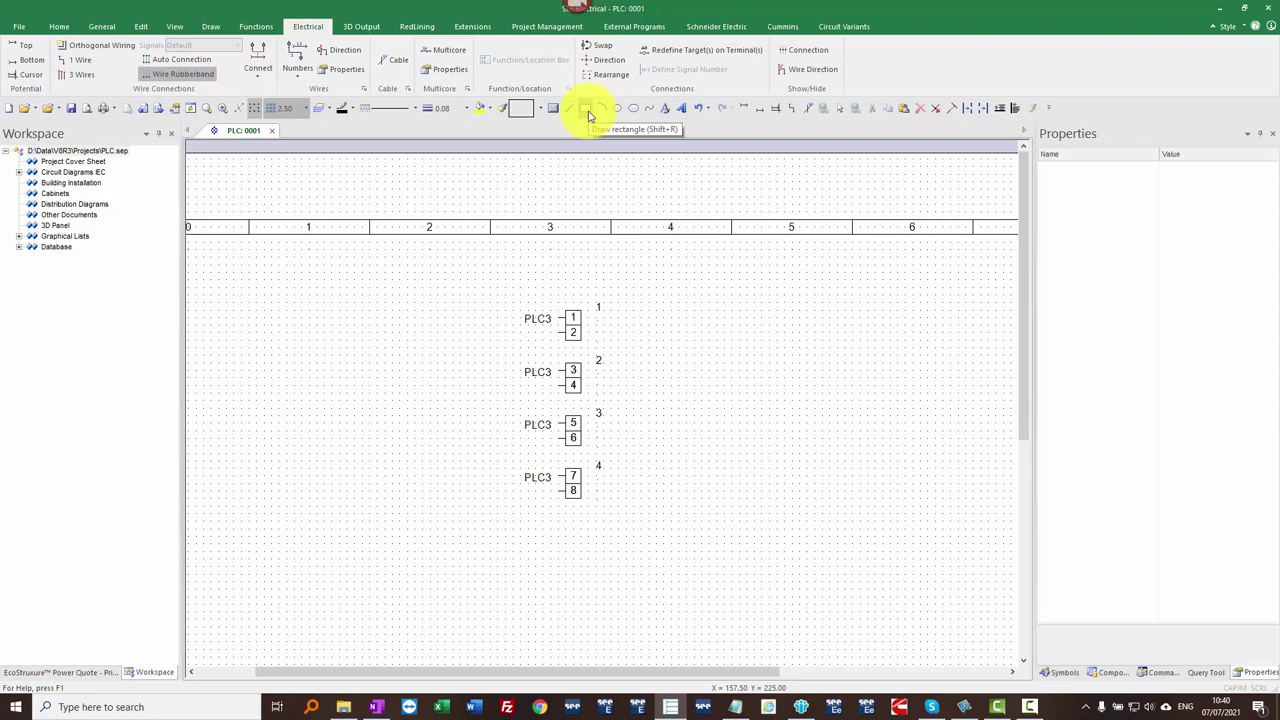
Step: Draw a rectangle about 62.5 wide and 95 high around the four PLC symbols, setting the grid to 5.00
click(588, 112)
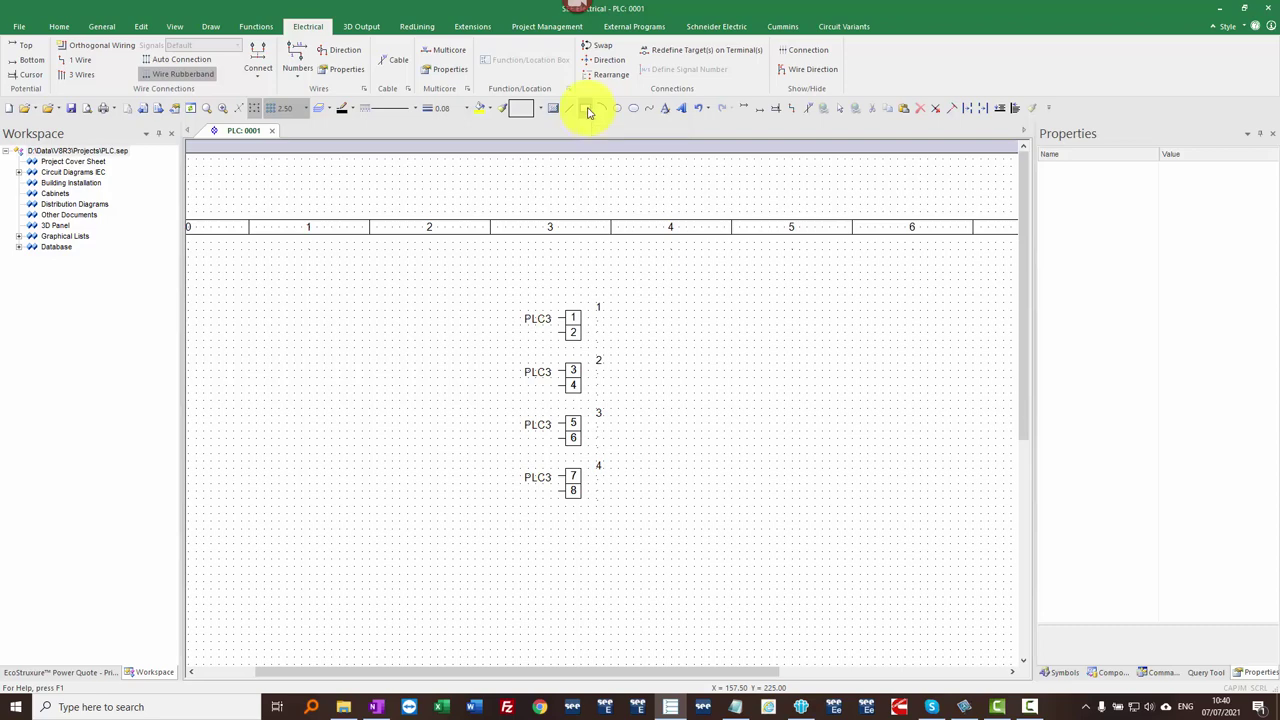
click(543, 249)
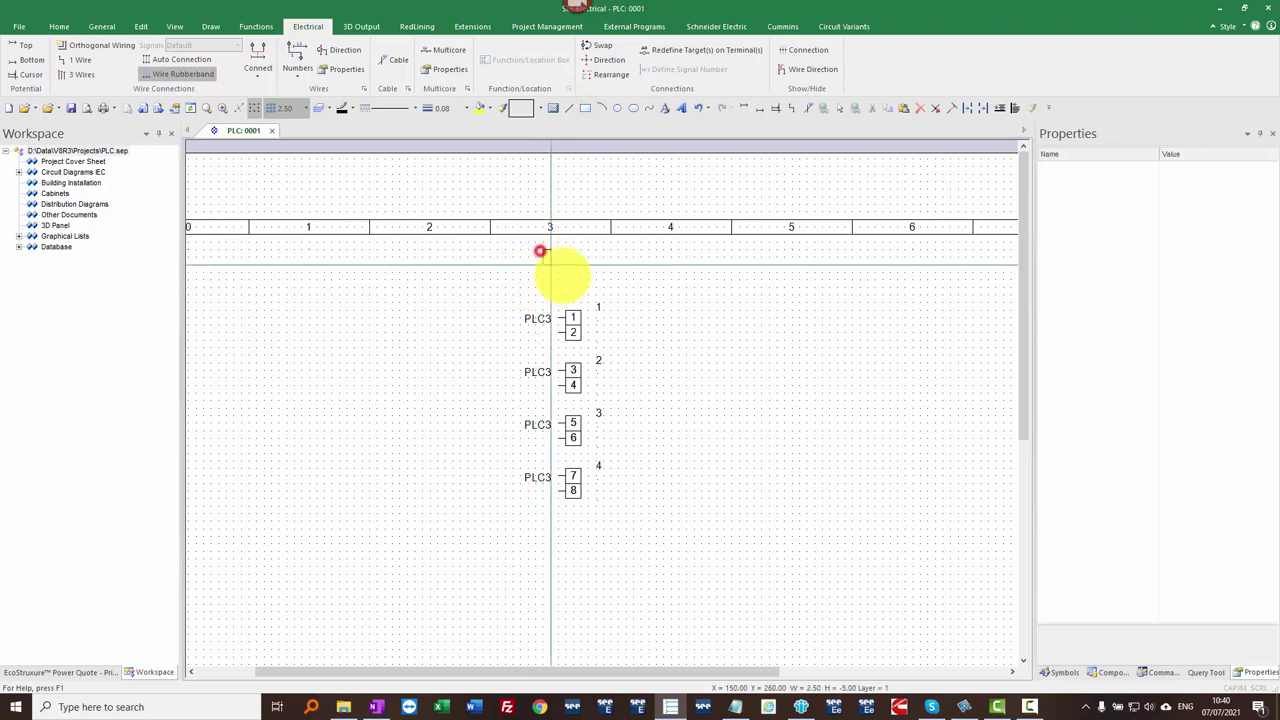
click(300, 110)
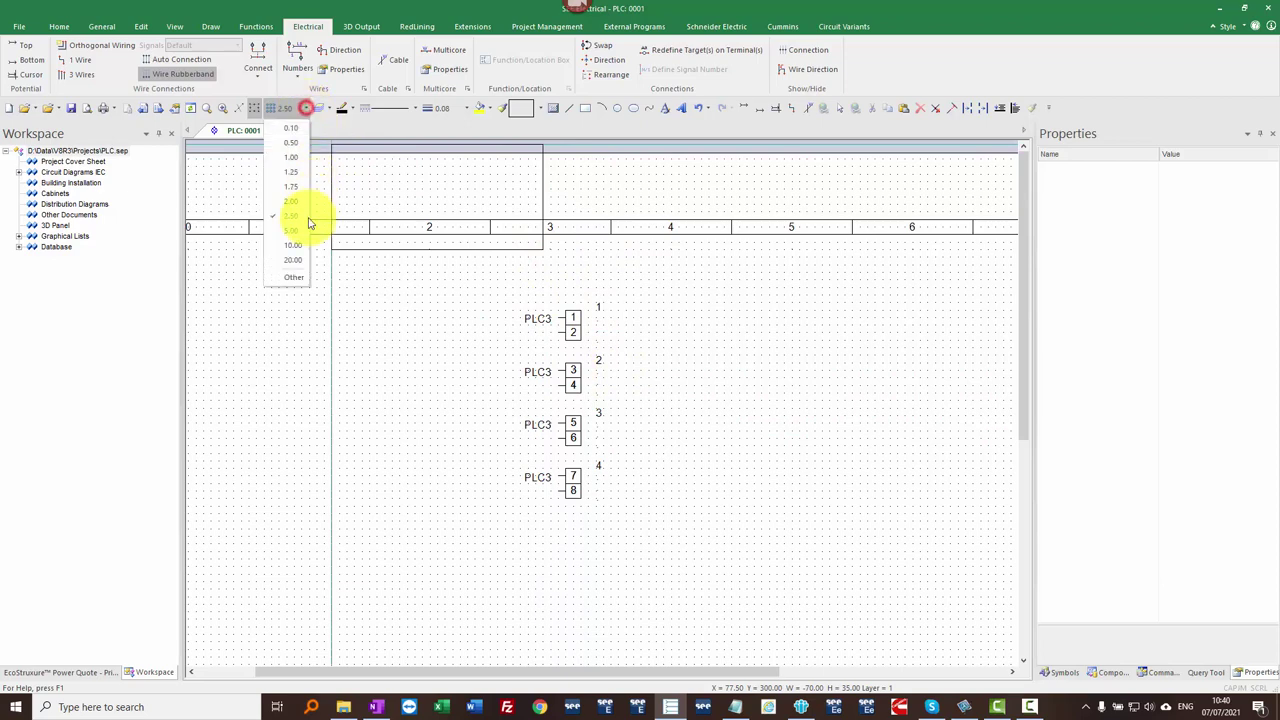
click(292, 235)
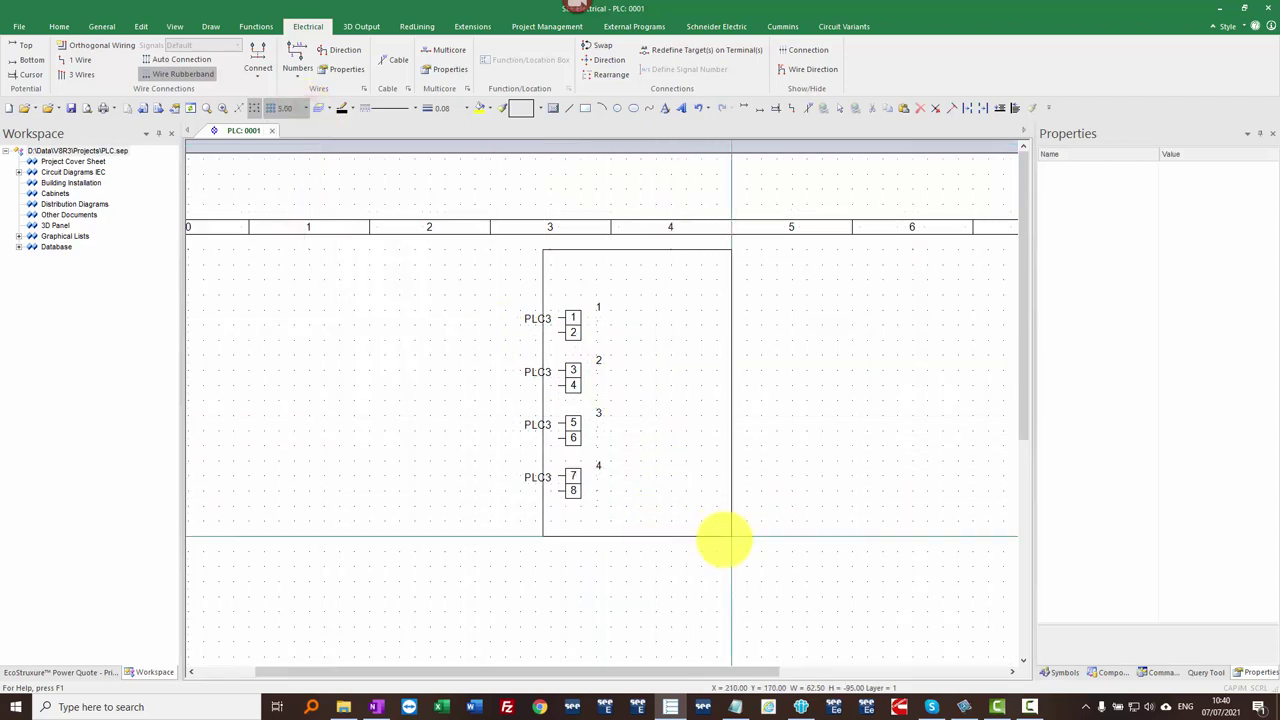
click(731, 536)
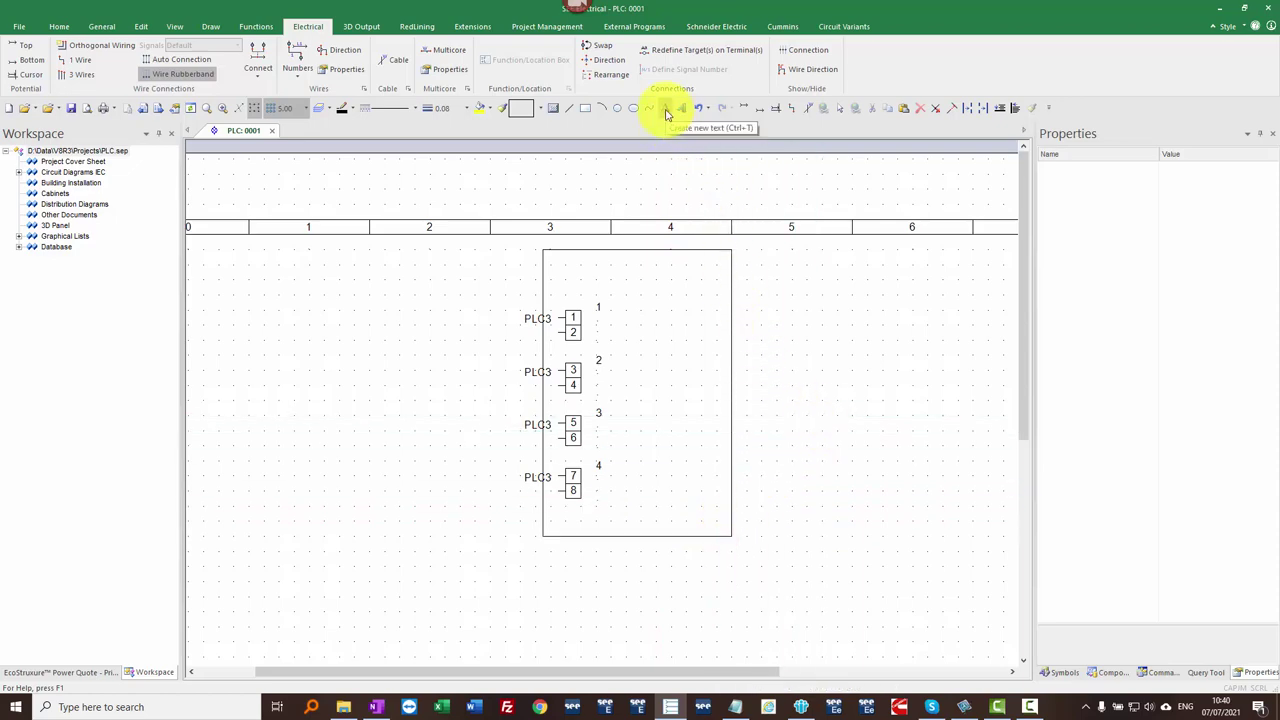
Step: Place a right-justified +24VDC text with the Connection attribute, rotated 90°, on the rectangle's lower edge
click(667, 112)
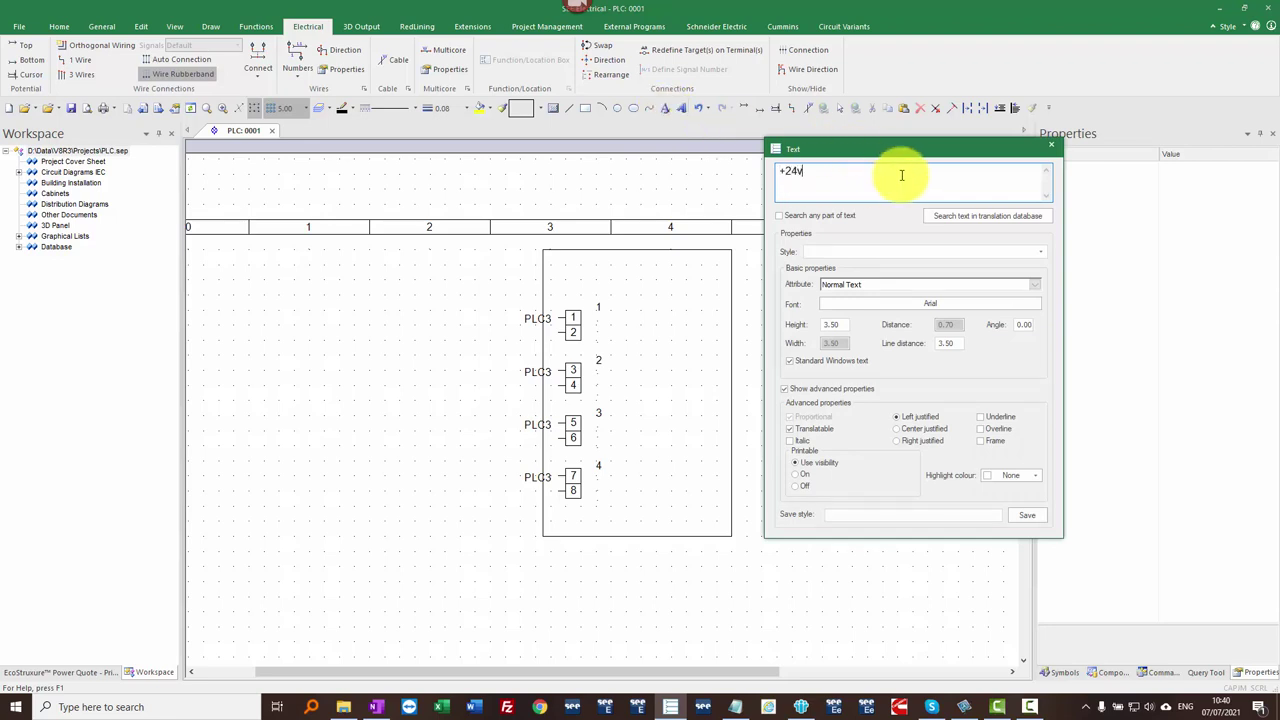
click(920, 284)
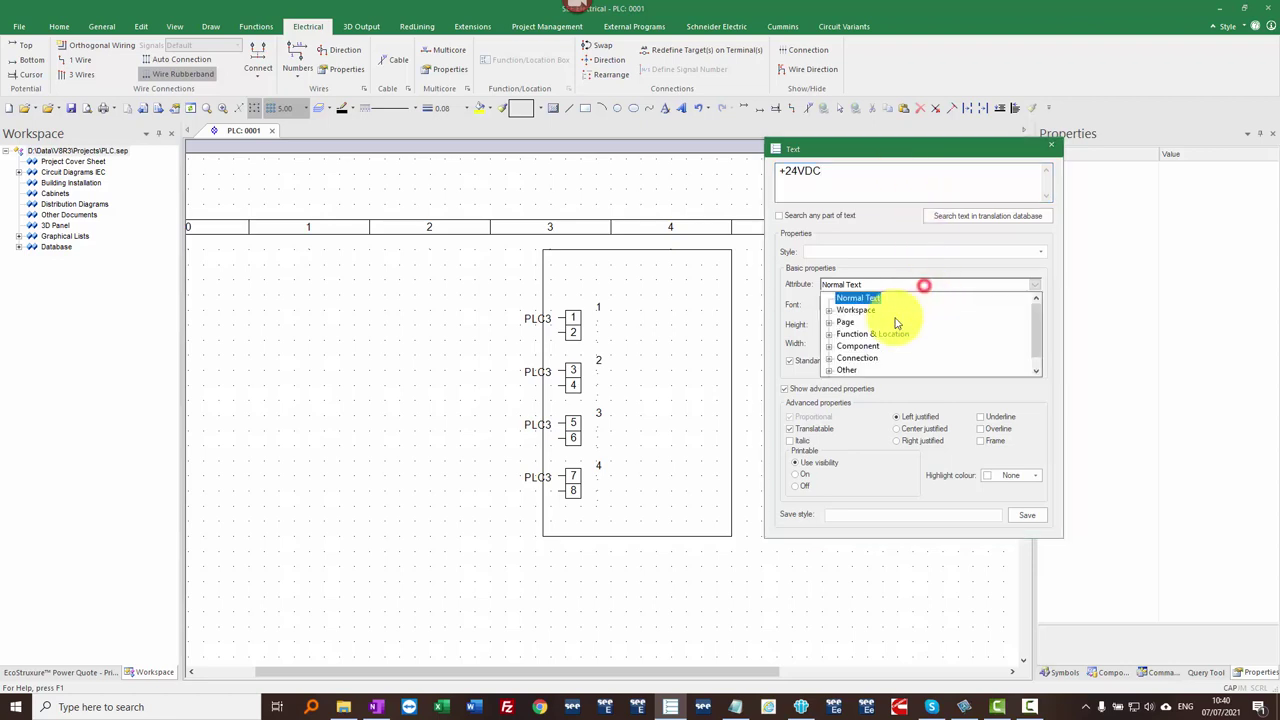
click(829, 358)
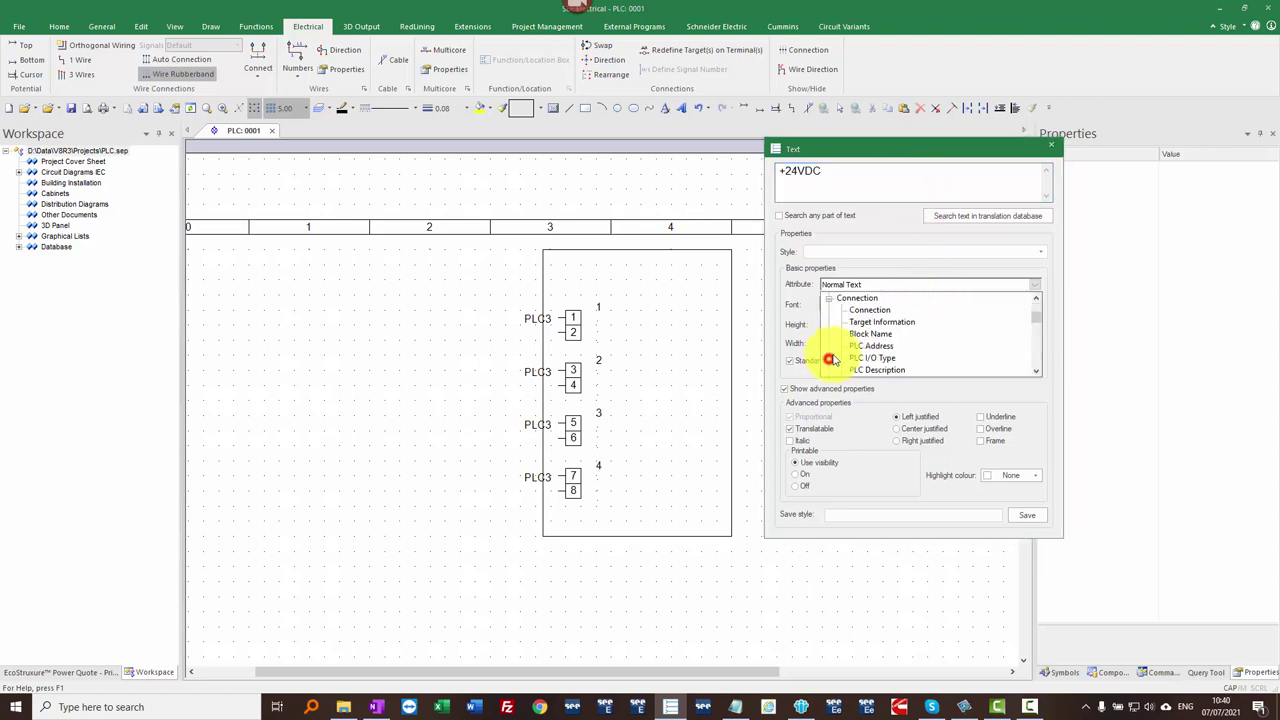
click(870, 310)
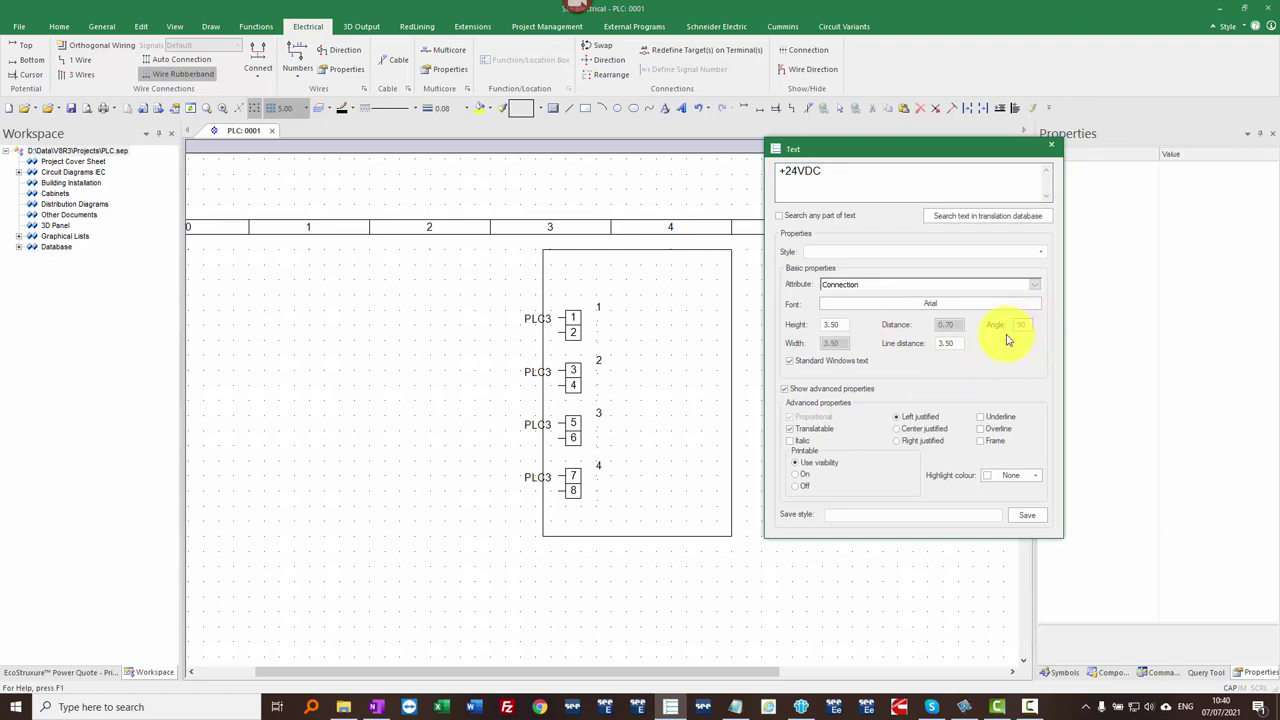
click(912, 444)
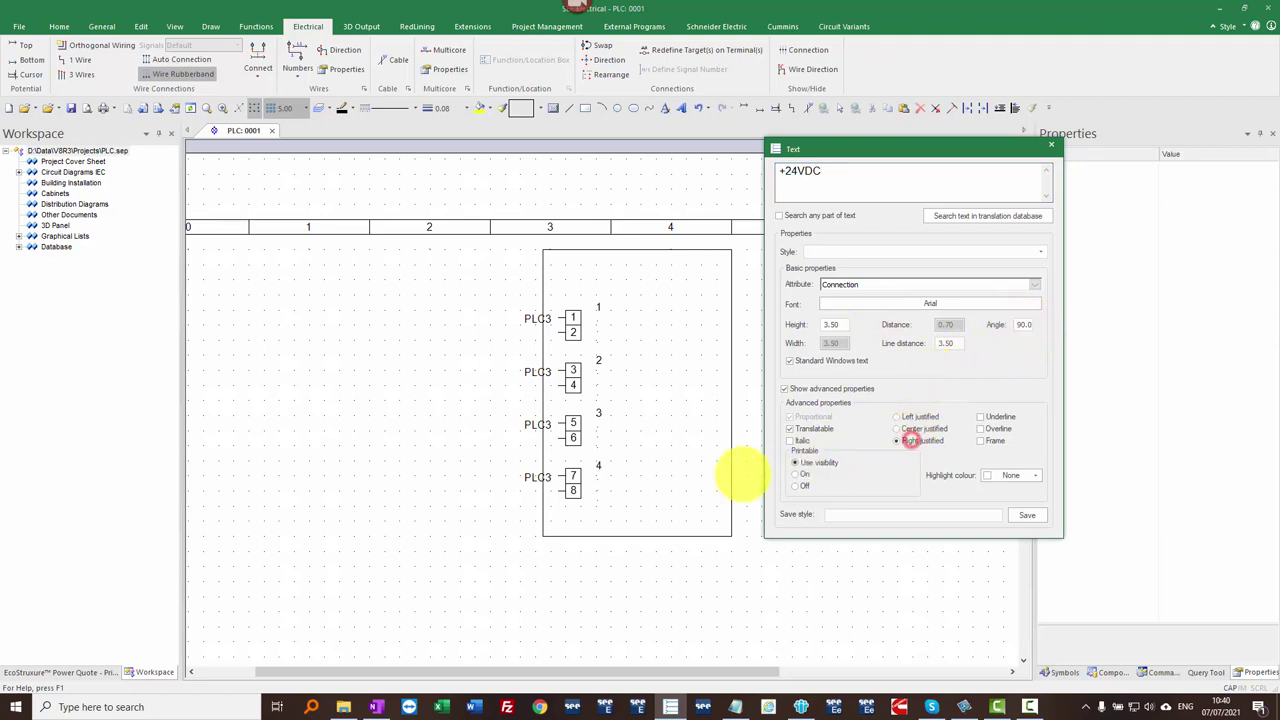
click(580, 540)
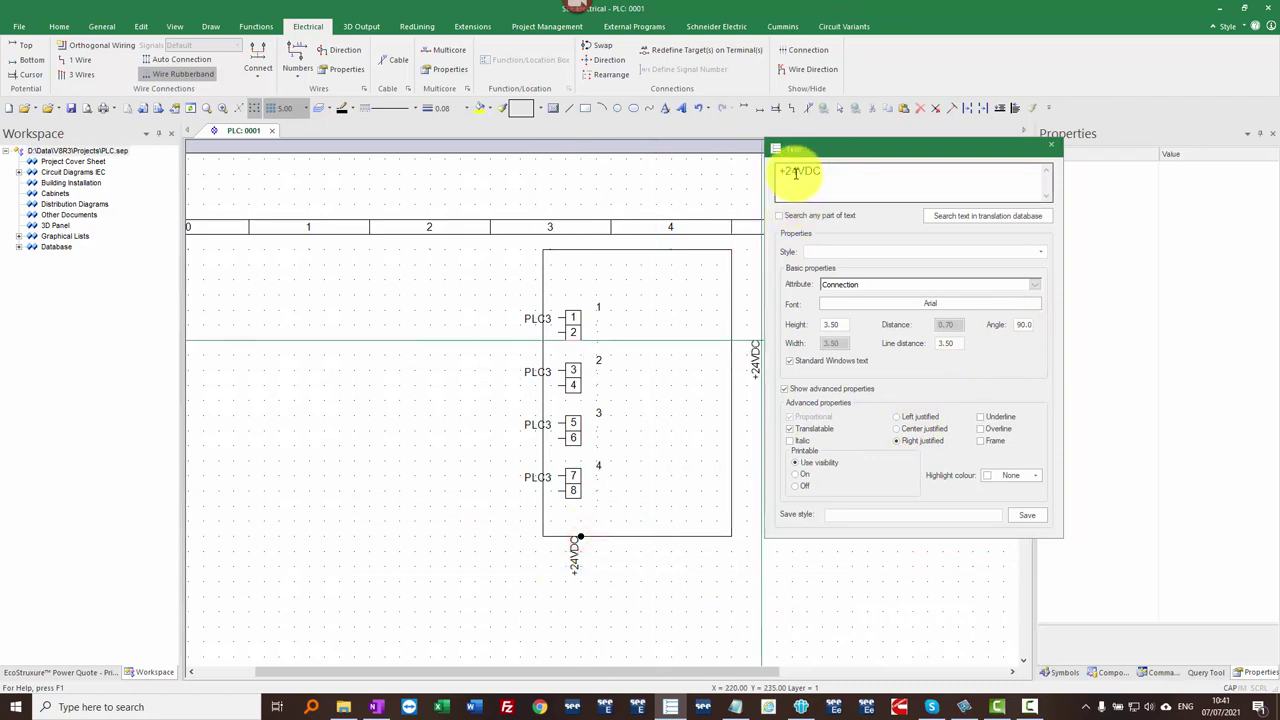
Step: Add 0VDC and ETH connection texts along the rectangle's lower edge, beside +24VDC
drag(801, 172, 786, 171)
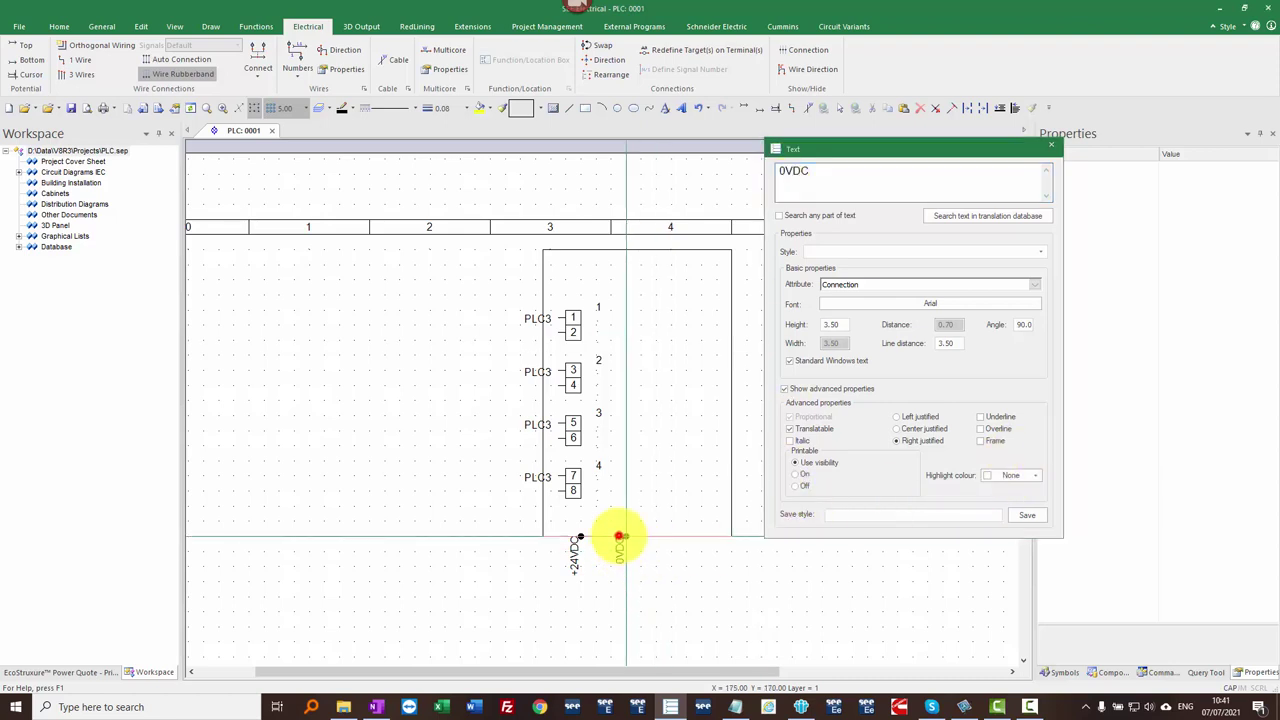
click(617, 537)
double_click(820, 171)
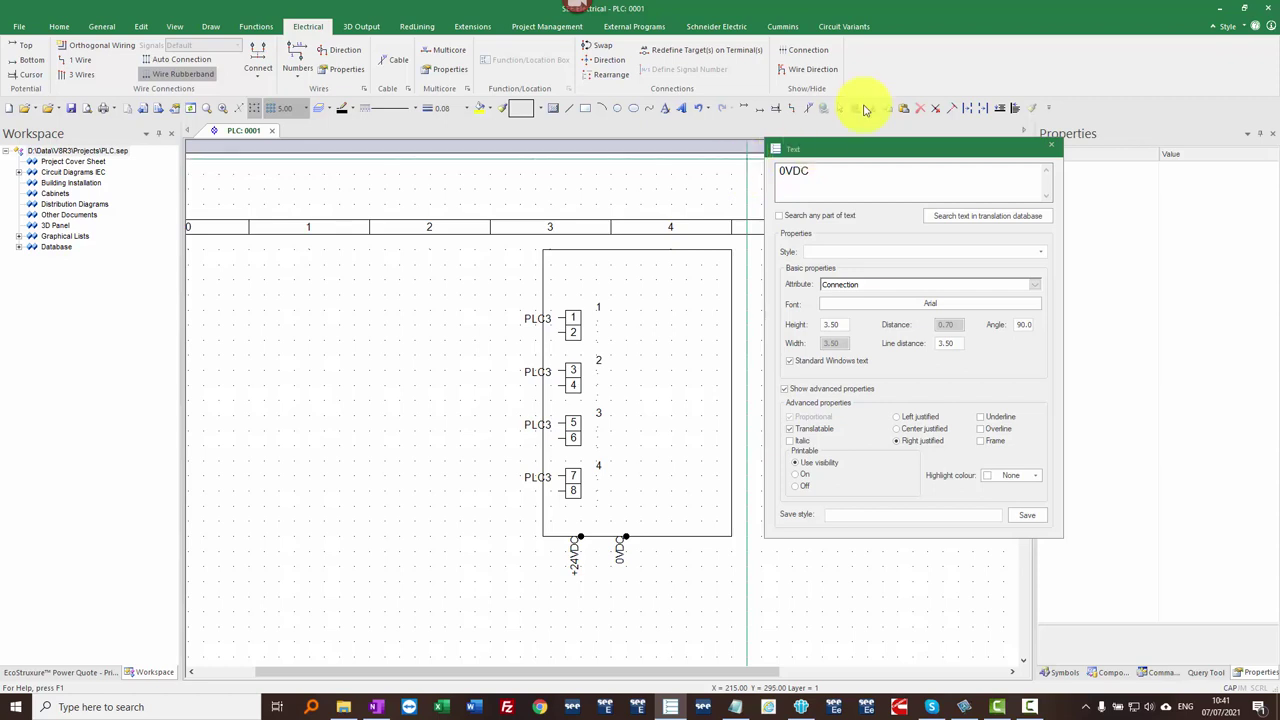
double_click(848, 170)
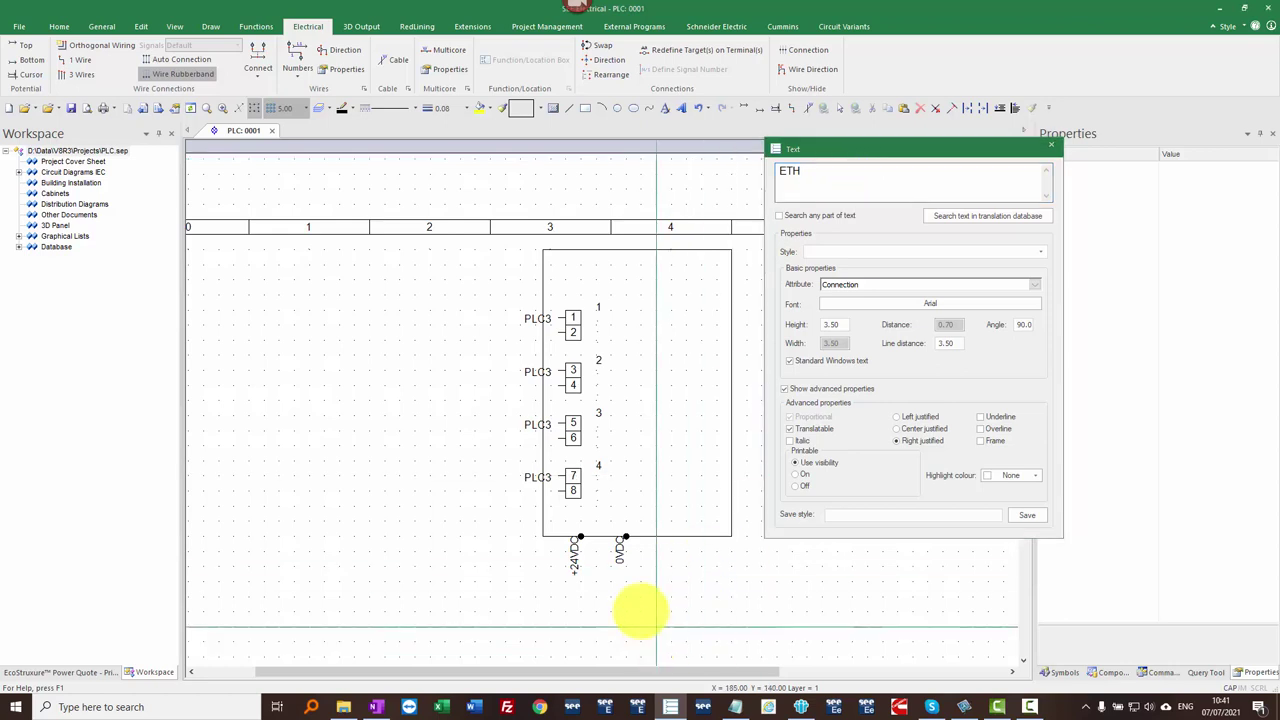
click(671, 537)
key(Escape)
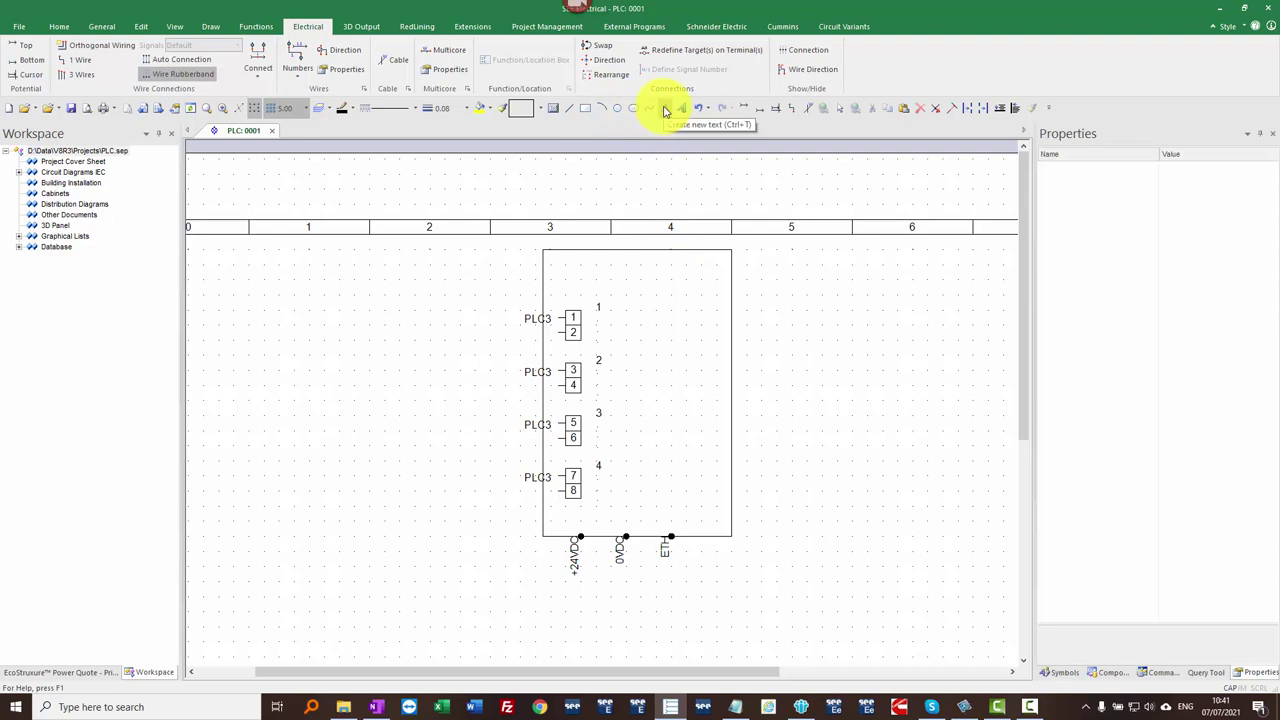
Step: Place a left-justified PLC text with the Product (-) attribute and angle 0 inside the rectangle's upper-left corner
click(665, 110)
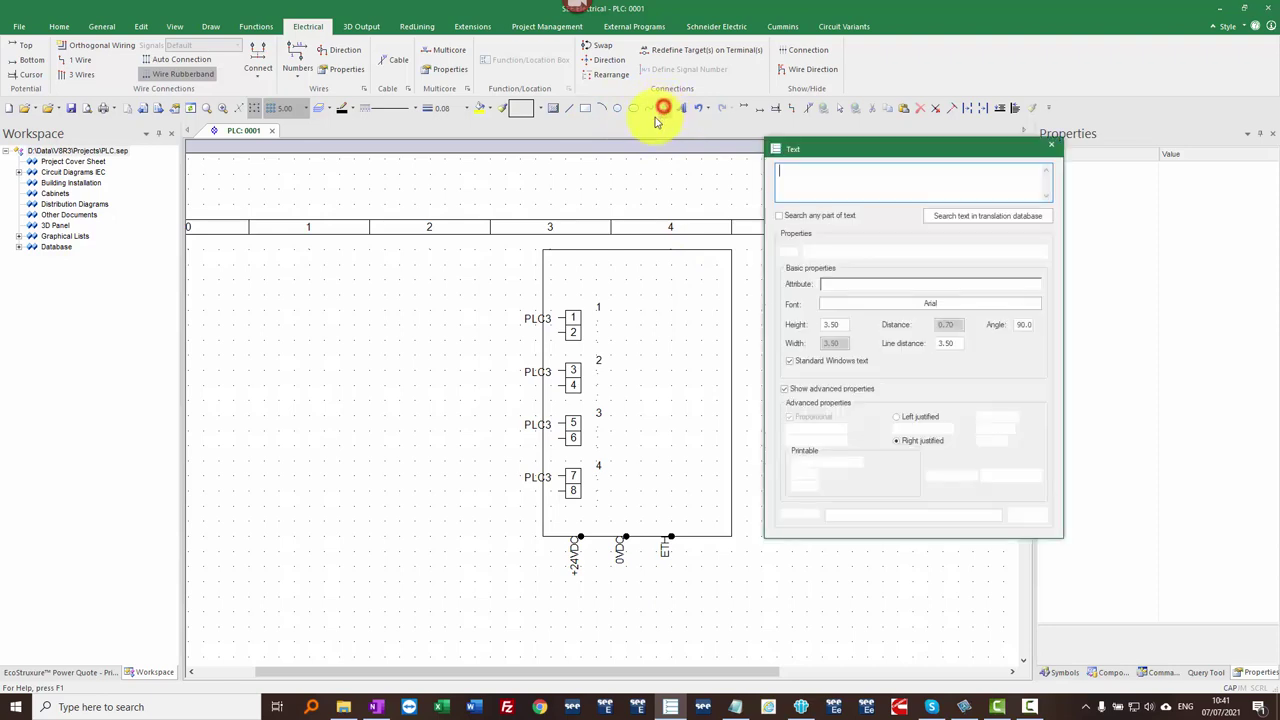
click(828, 187)
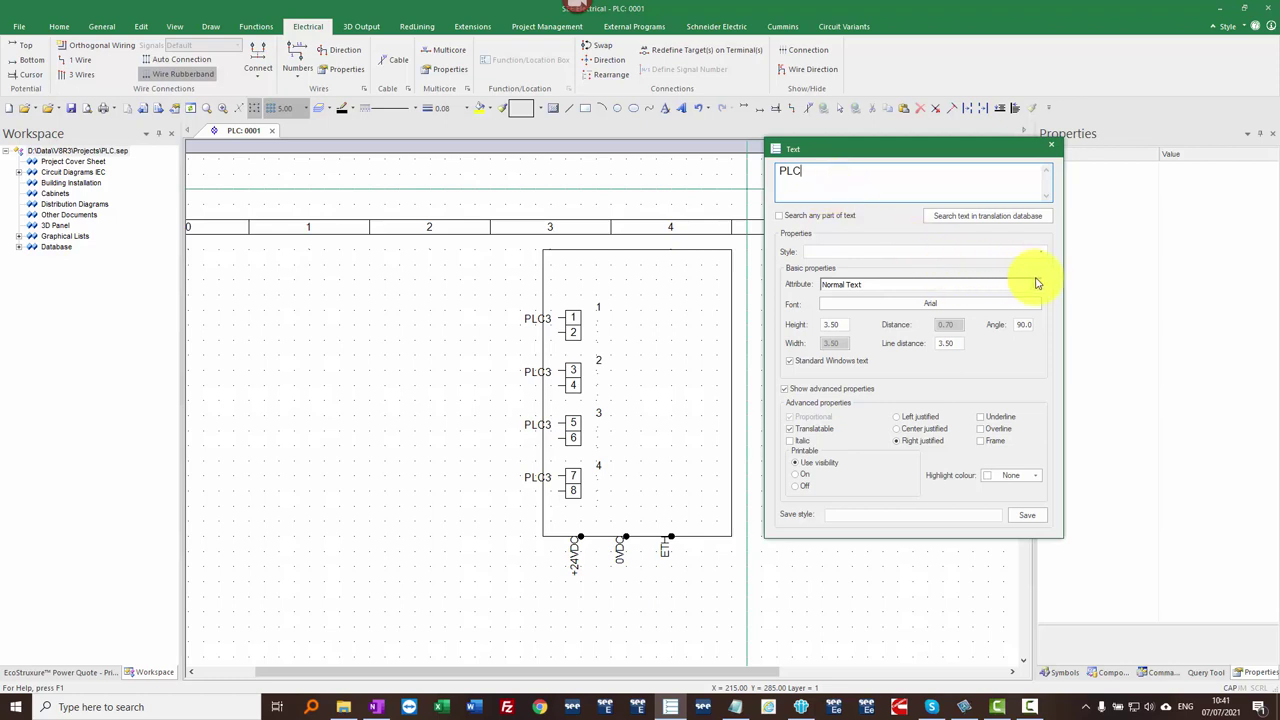
click(1039, 286)
click(829, 345)
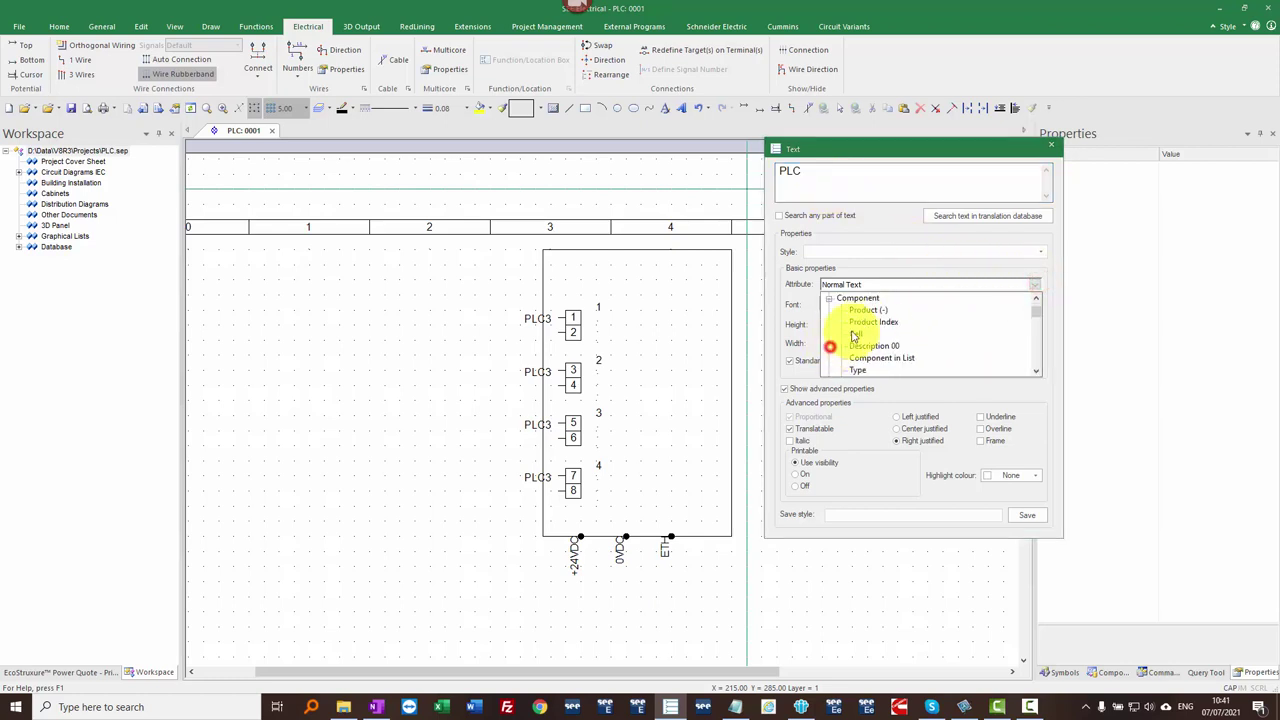
click(875, 312)
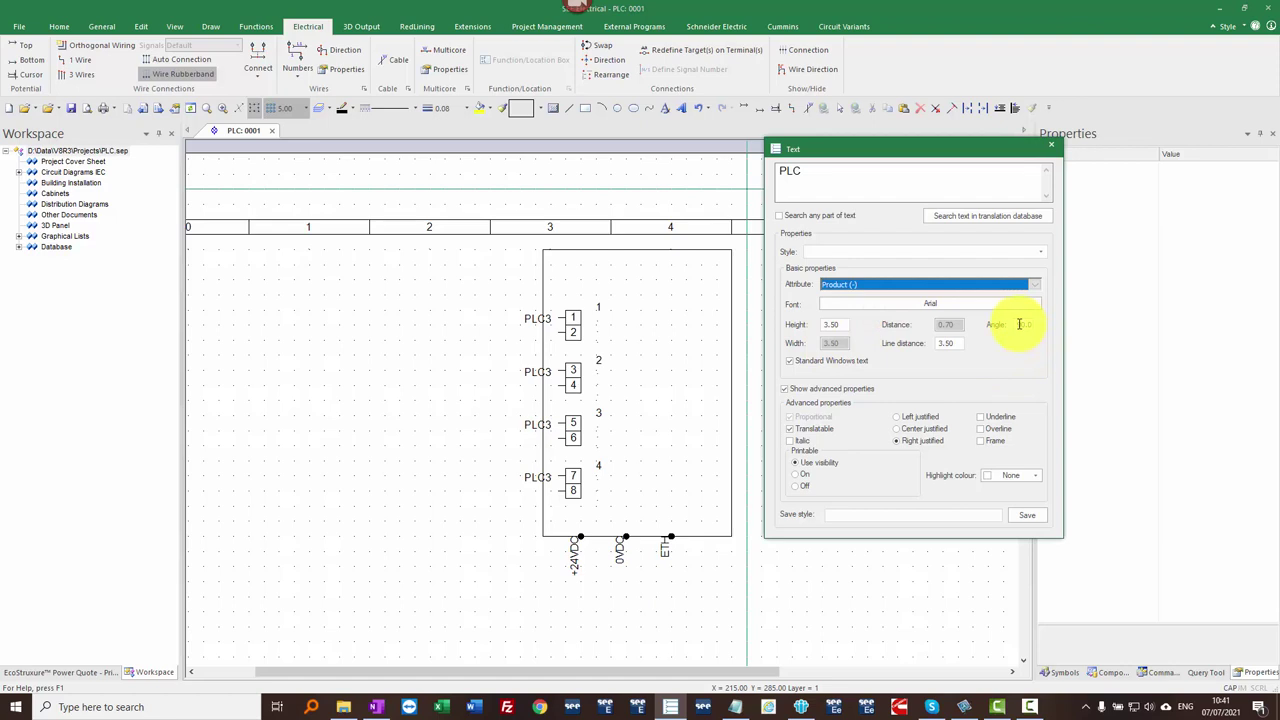
click(1020, 324)
text(0)
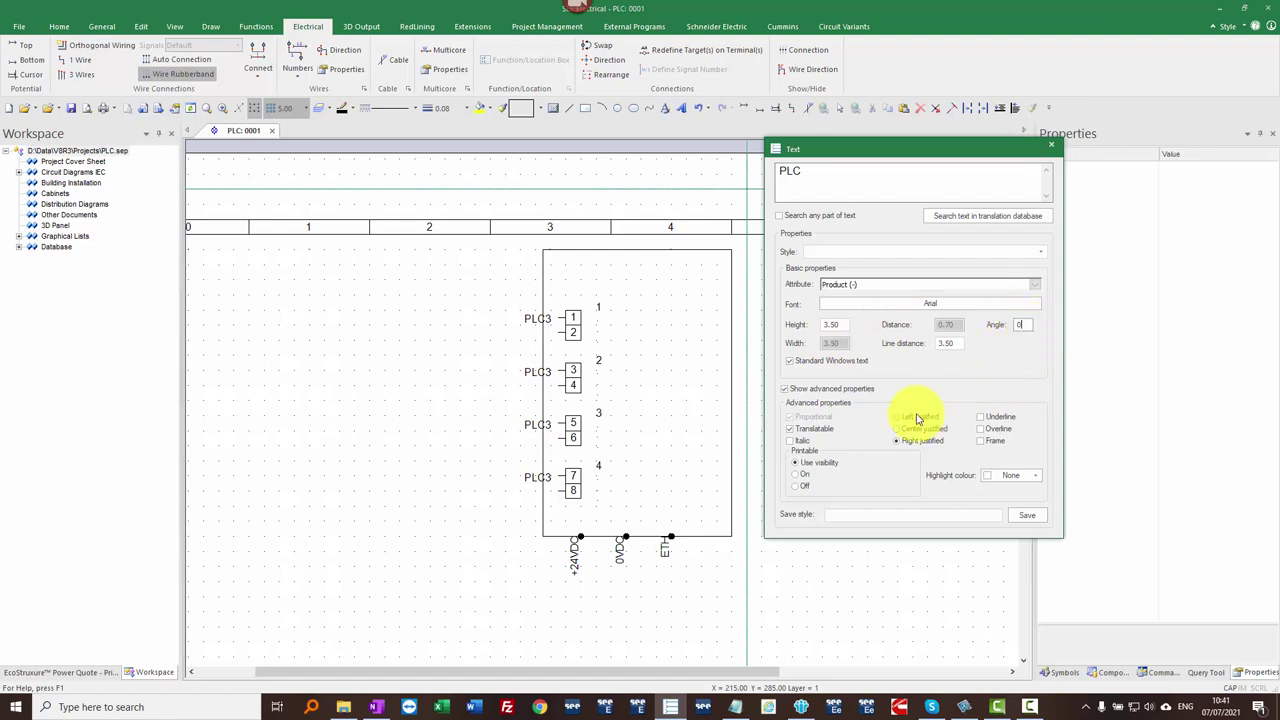
click(917, 416)
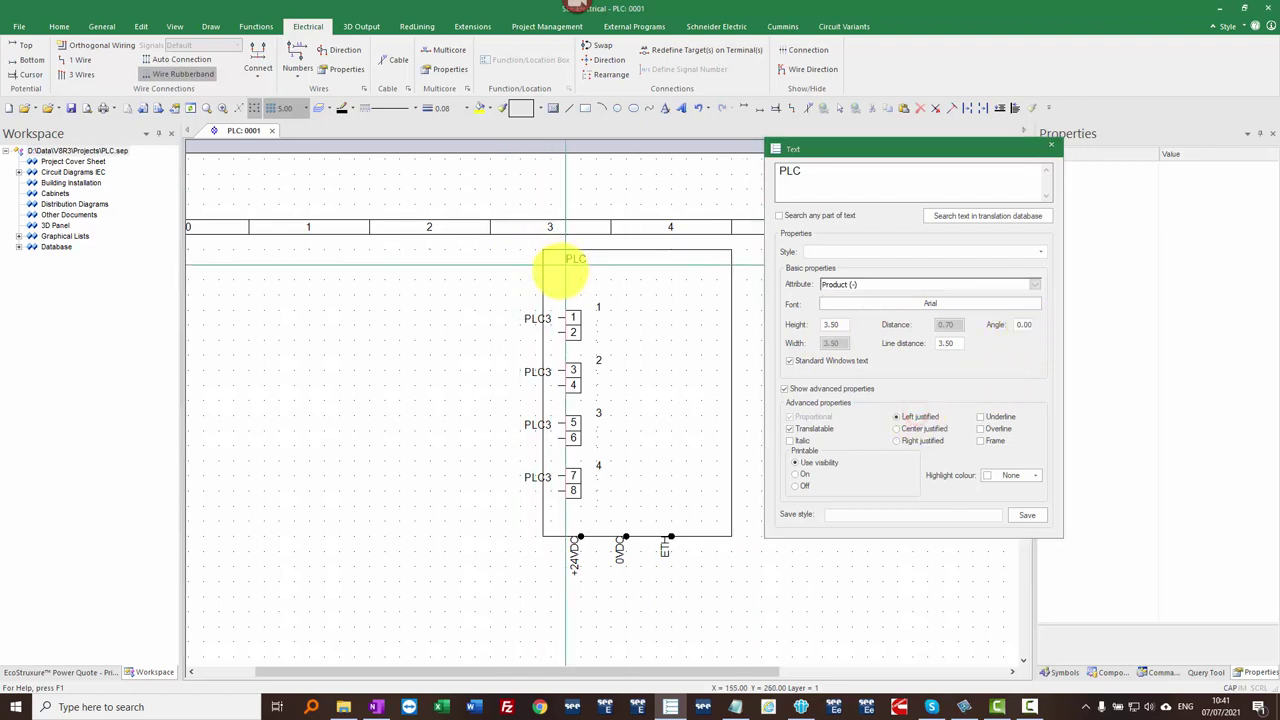
Step: Place the text 4 ANALOGUE INPUTS with the Description 00 attribute below the PLC product text
double_click(828, 166)
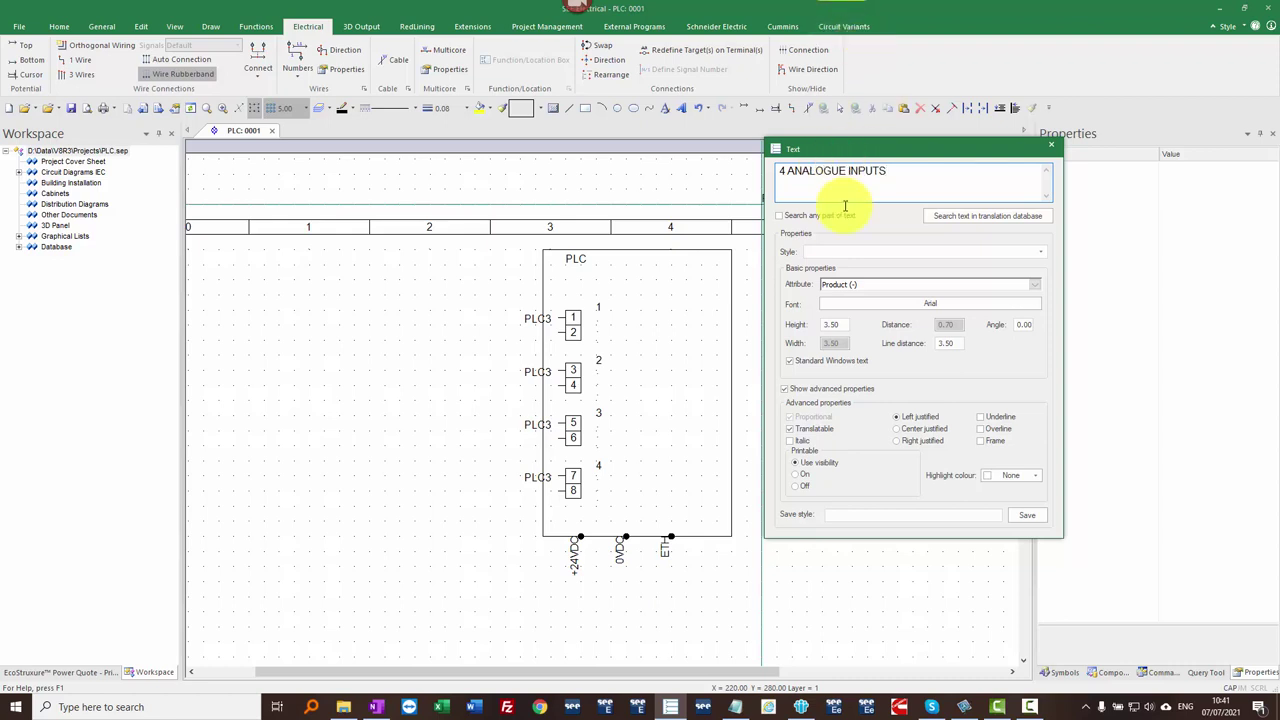
click(857, 284)
click(869, 346)
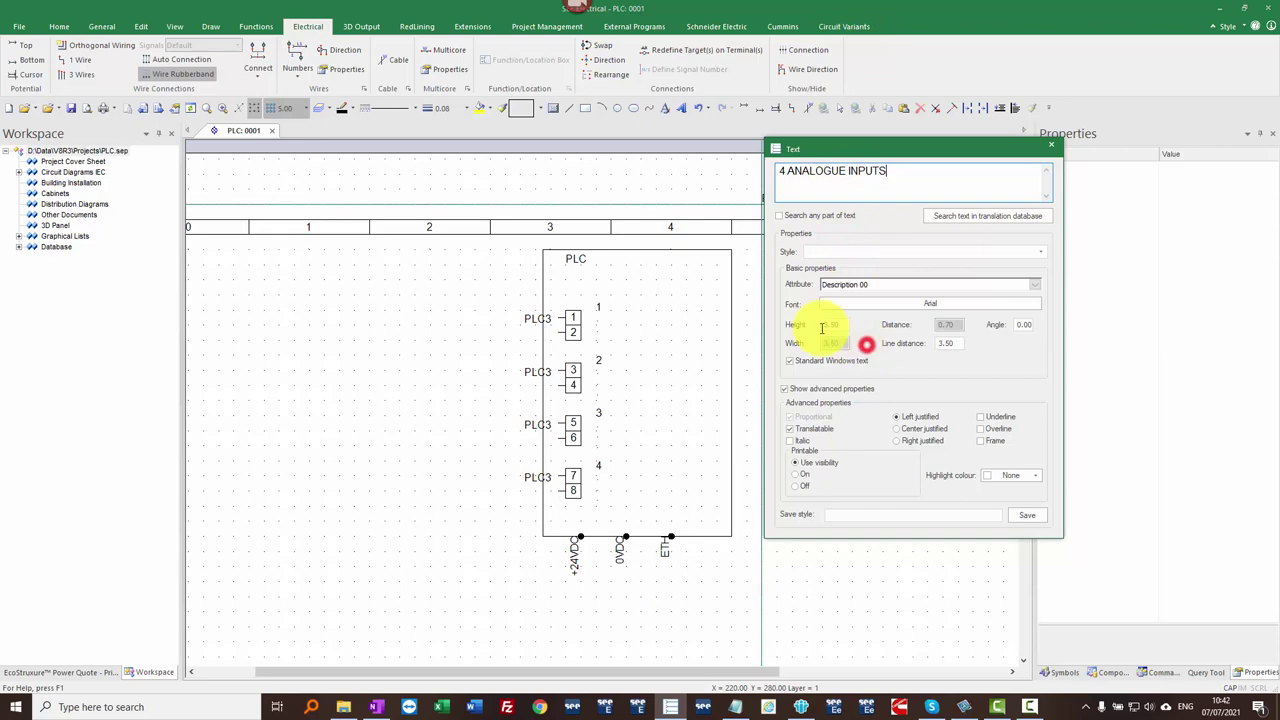
click(559, 276)
Step: Place the text PART1 with the Type attribute below the description, using a 2.50 grid
mouse_move(890, 172)
mouse_down()
mouse_move(920, 177)
mouse_move(770, 148)
mouse_move(787, 170)
mouse_up()
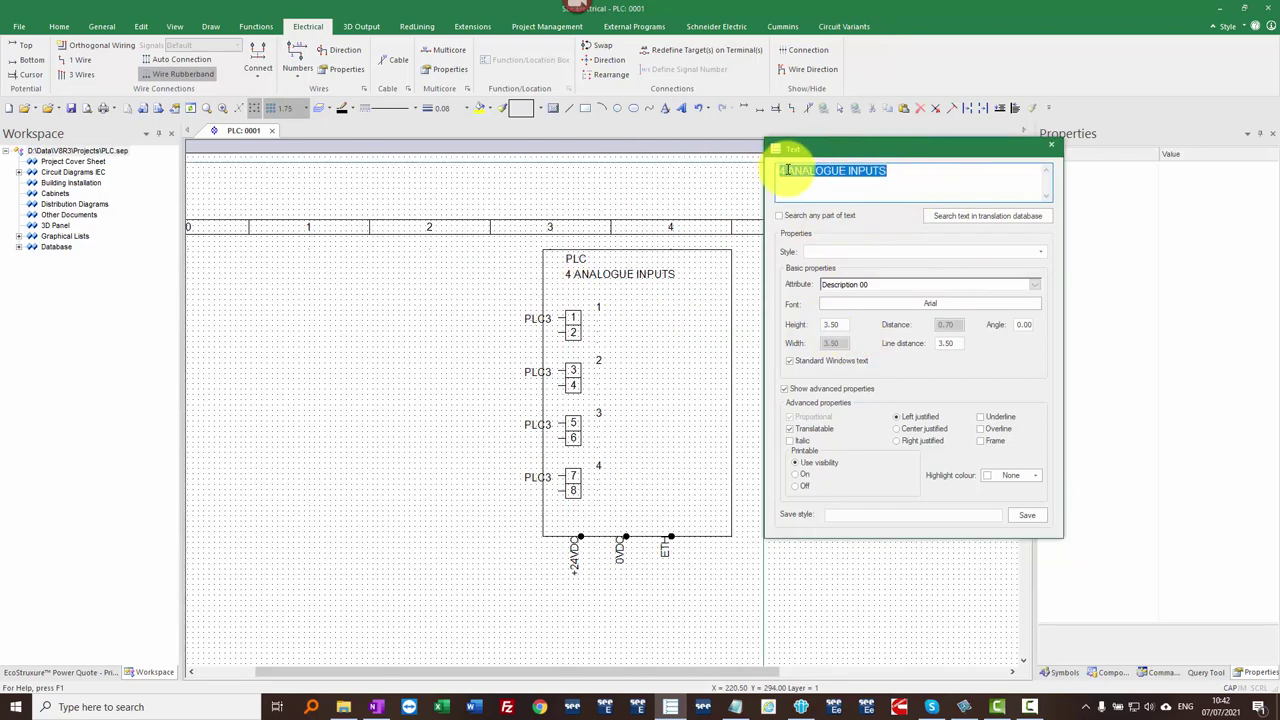
text(PART1)
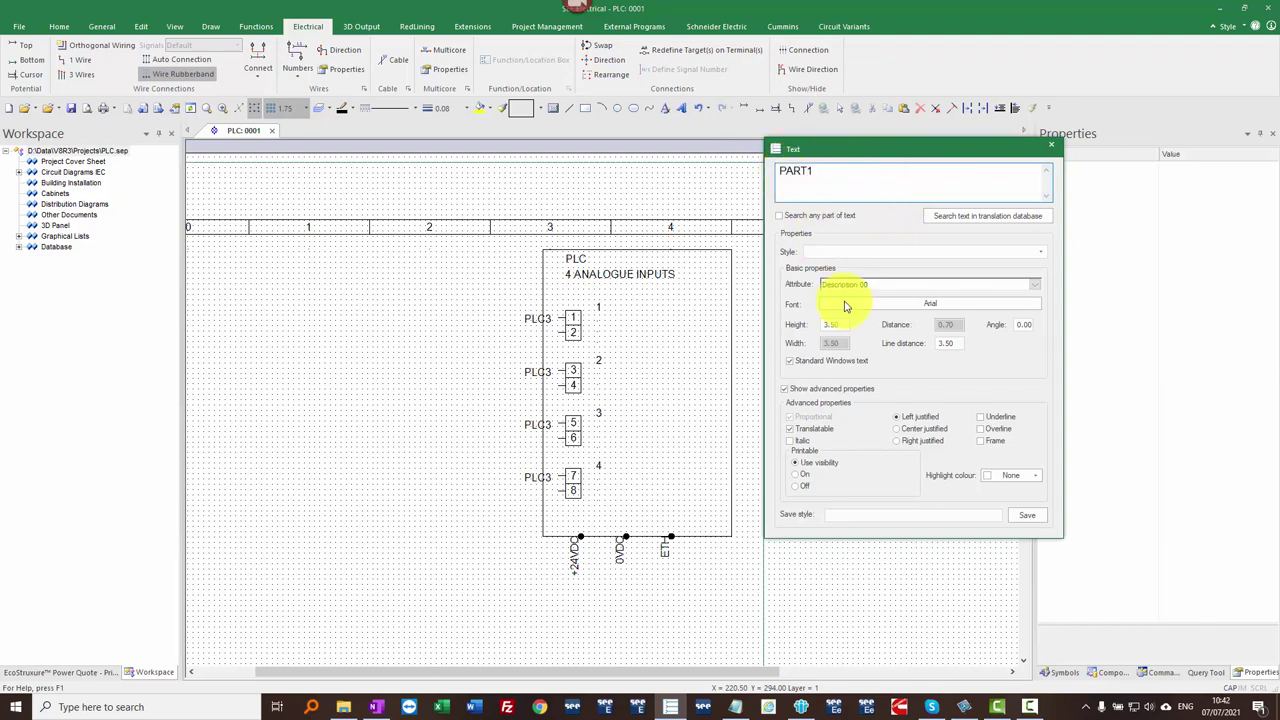
click(880, 285)
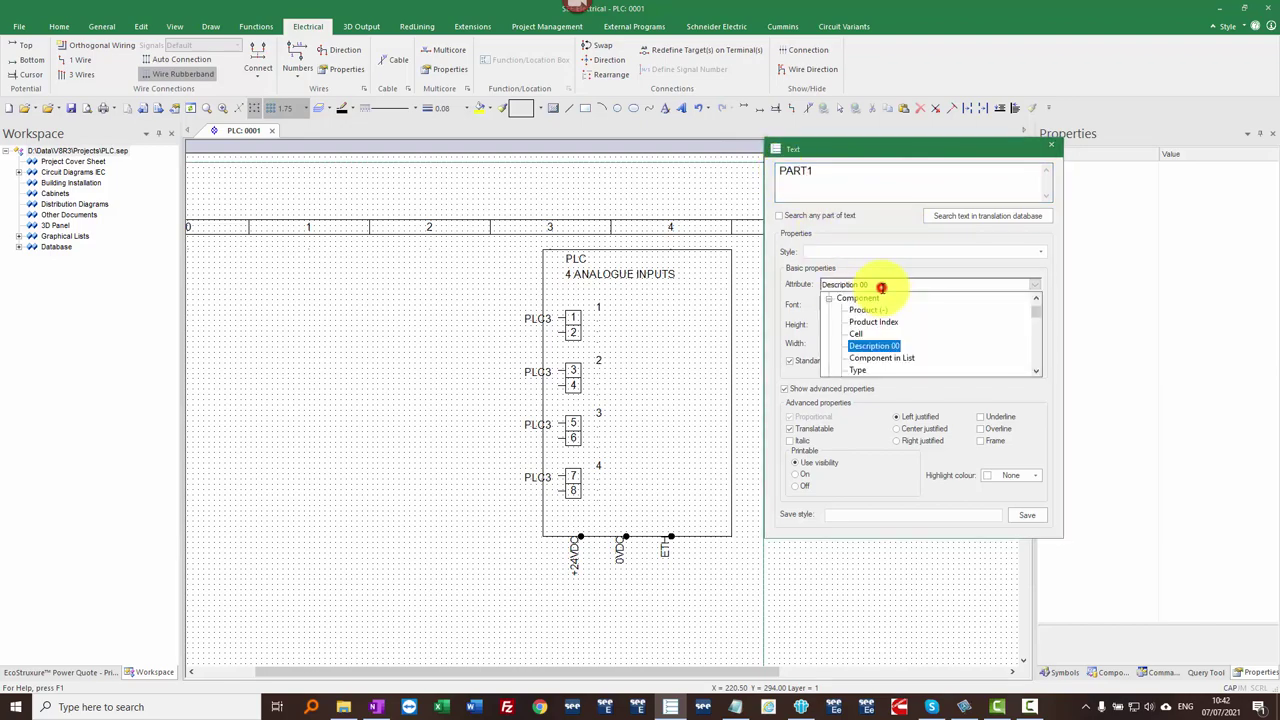
click(857, 369)
click(306, 108)
click(291, 218)
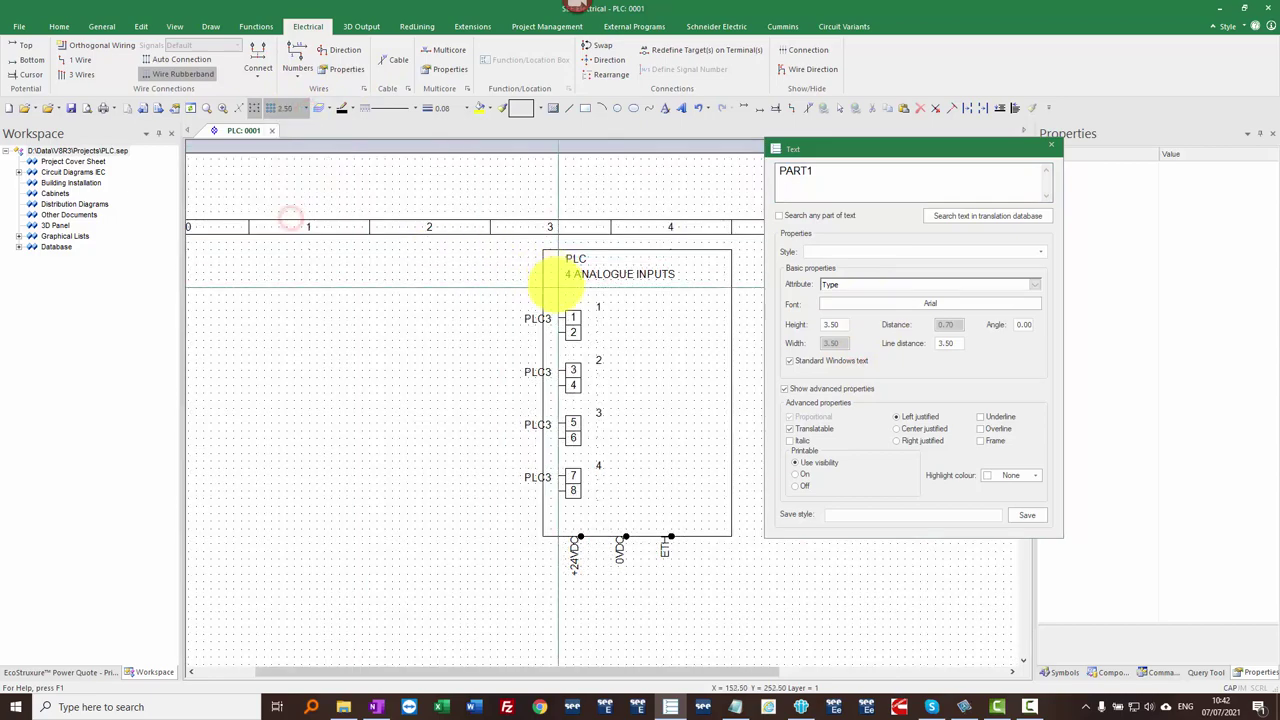
click(562, 293)
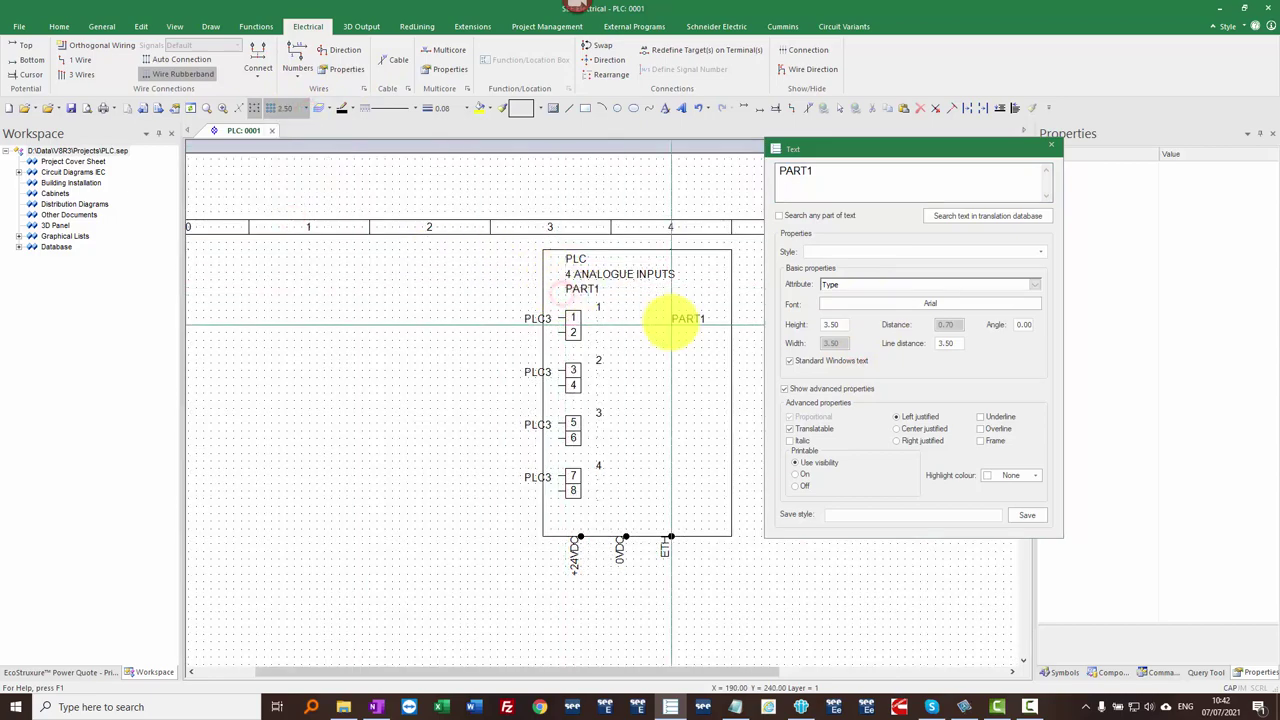
key(Escape)
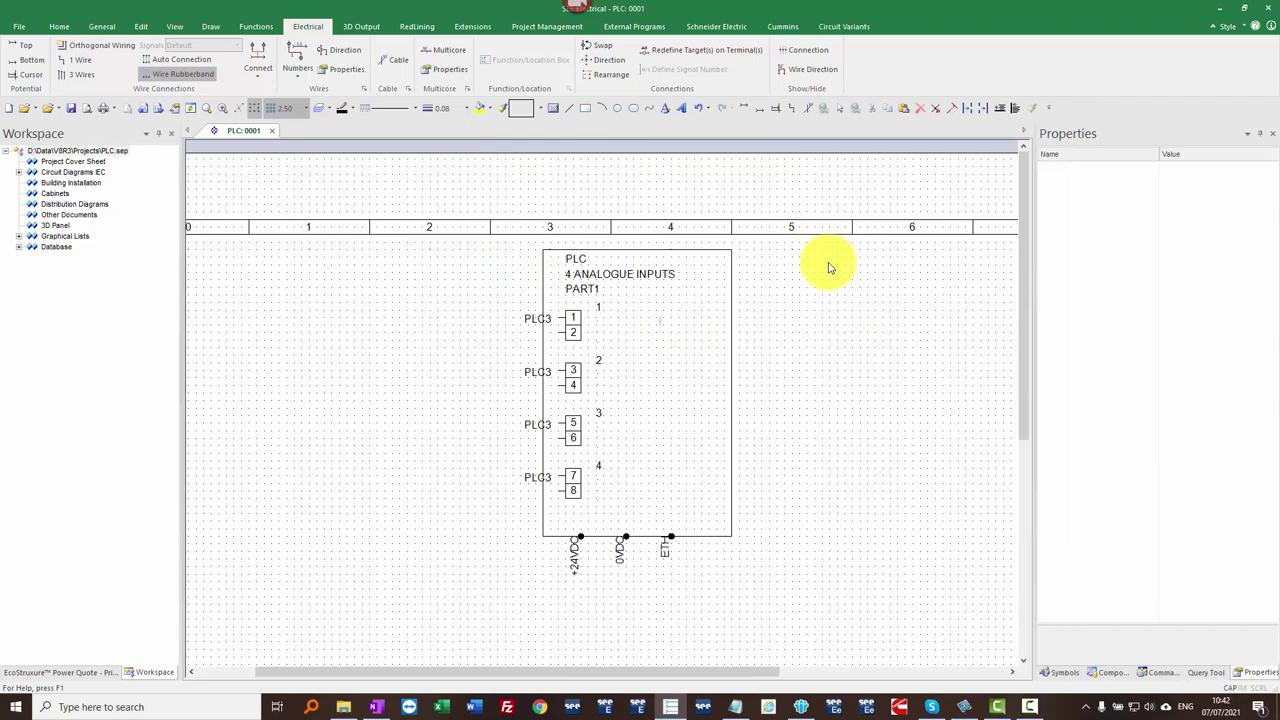
Step: Block the rectangle, texts and four PLC symbols together as a PLC (Main) component with the name prefix PLC
drag(802, 621, 510, 243)
right_click(800, 289)
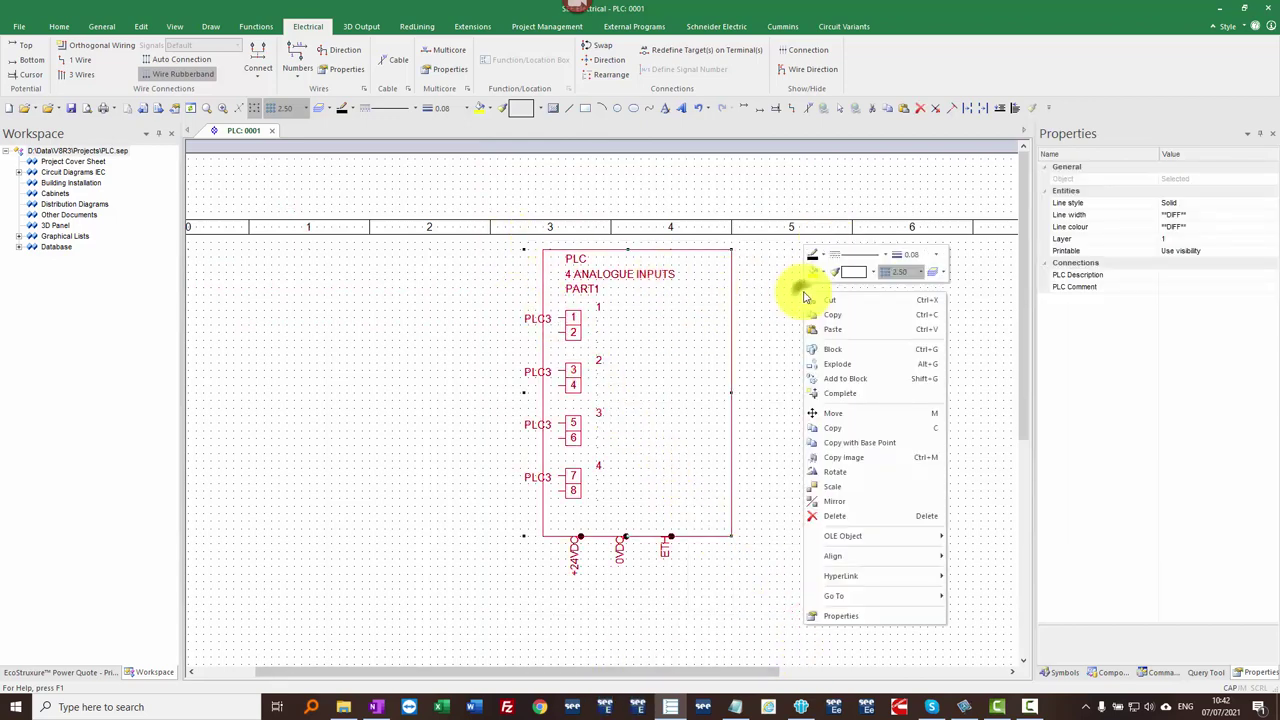
click(838, 353)
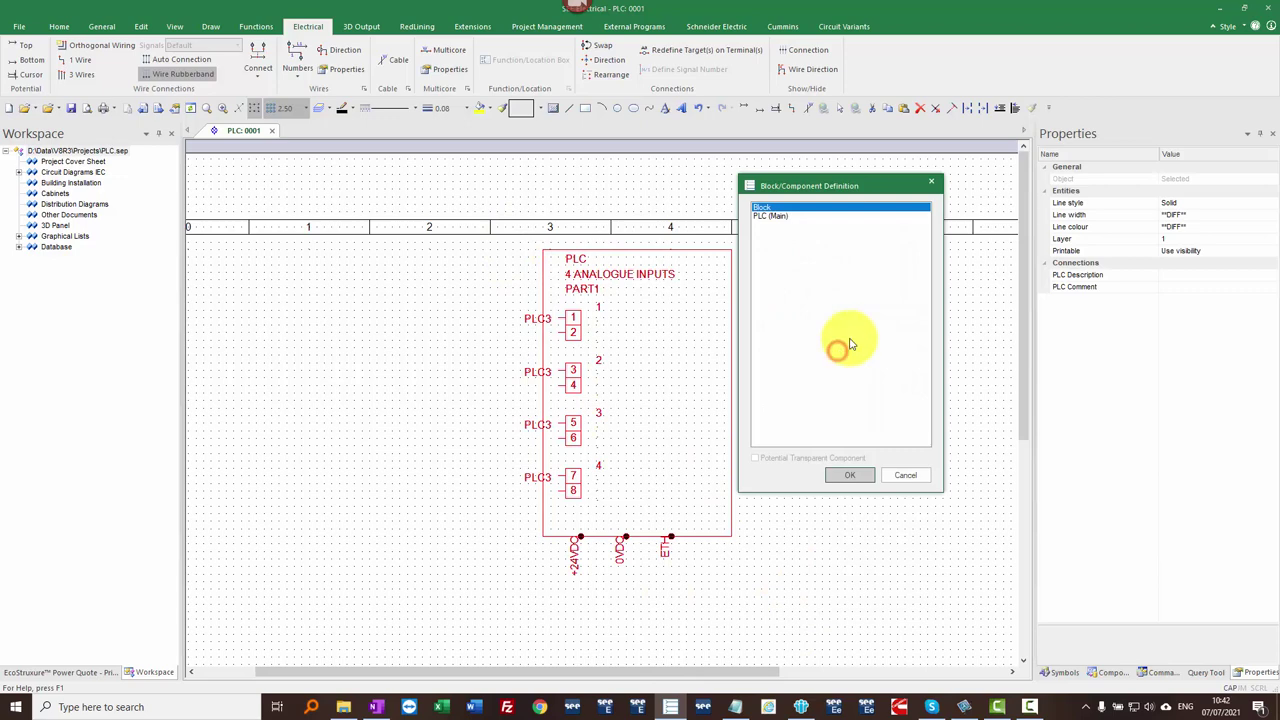
click(768, 215)
click(851, 476)
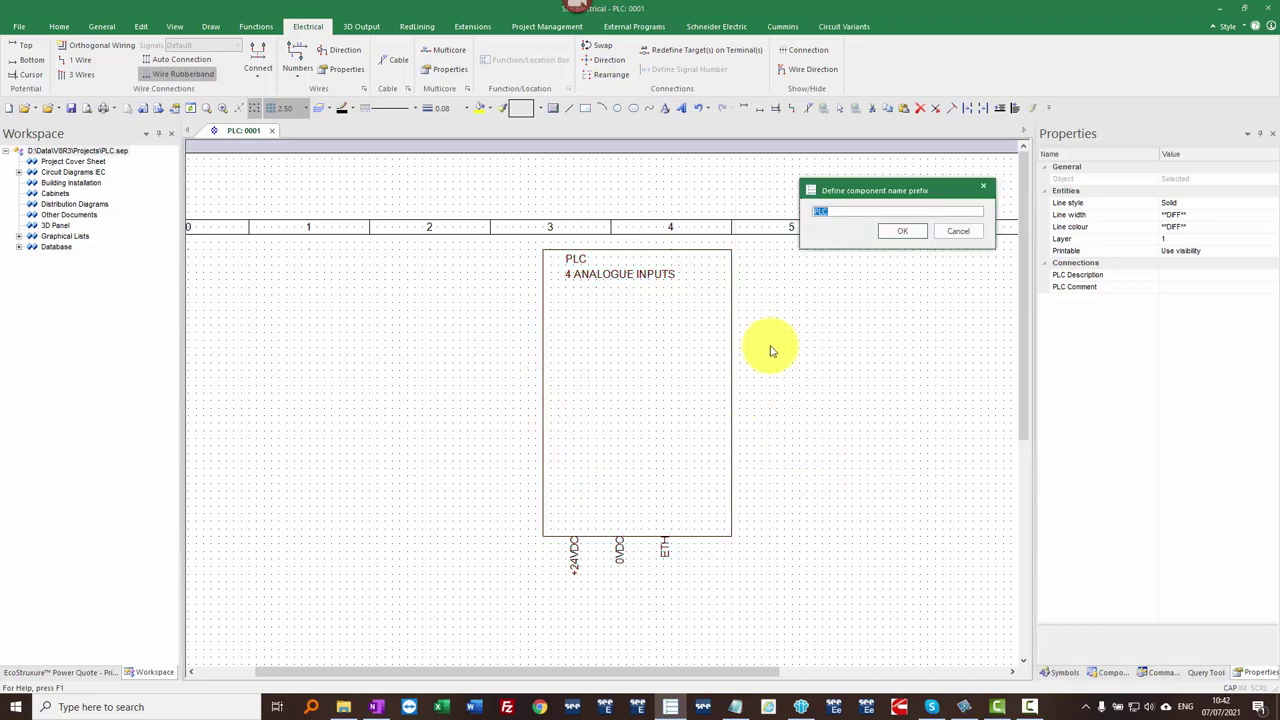
click(906, 231)
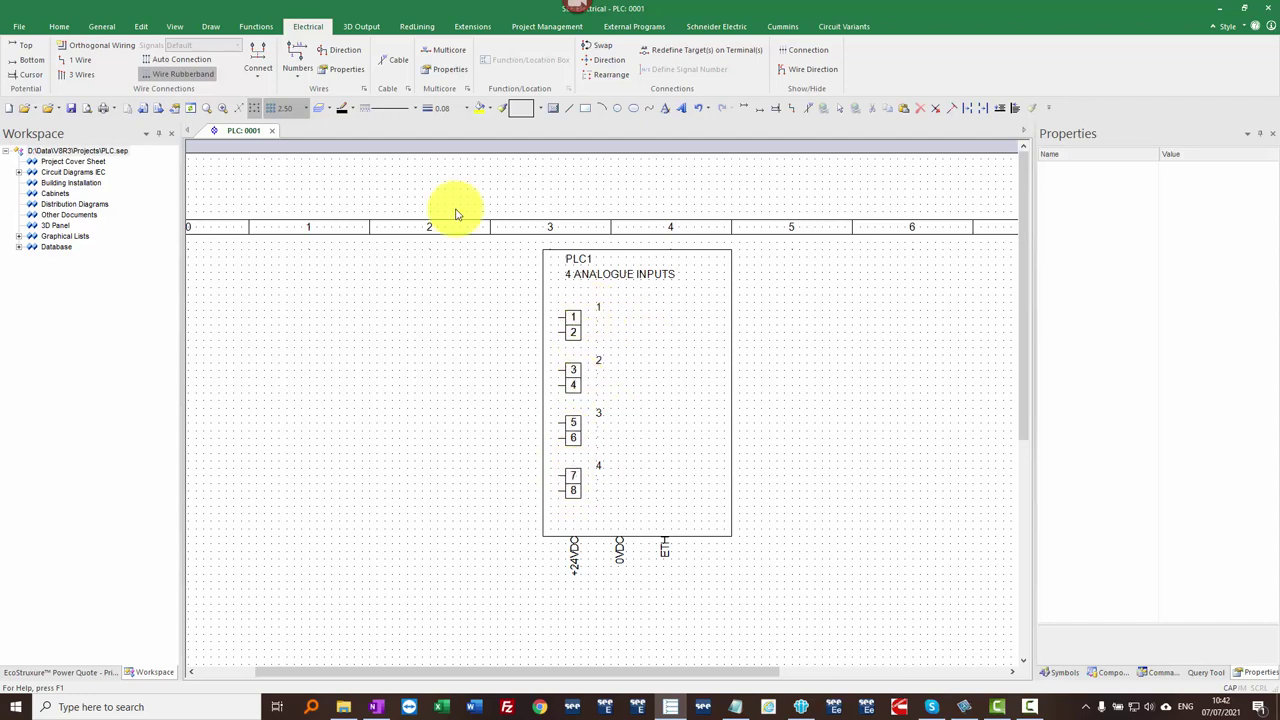
Step: Set the PLC card's four PLC addresses to I0.0, I0.1, I0.2 and I0.3 in its component properties
double_click(571, 255)
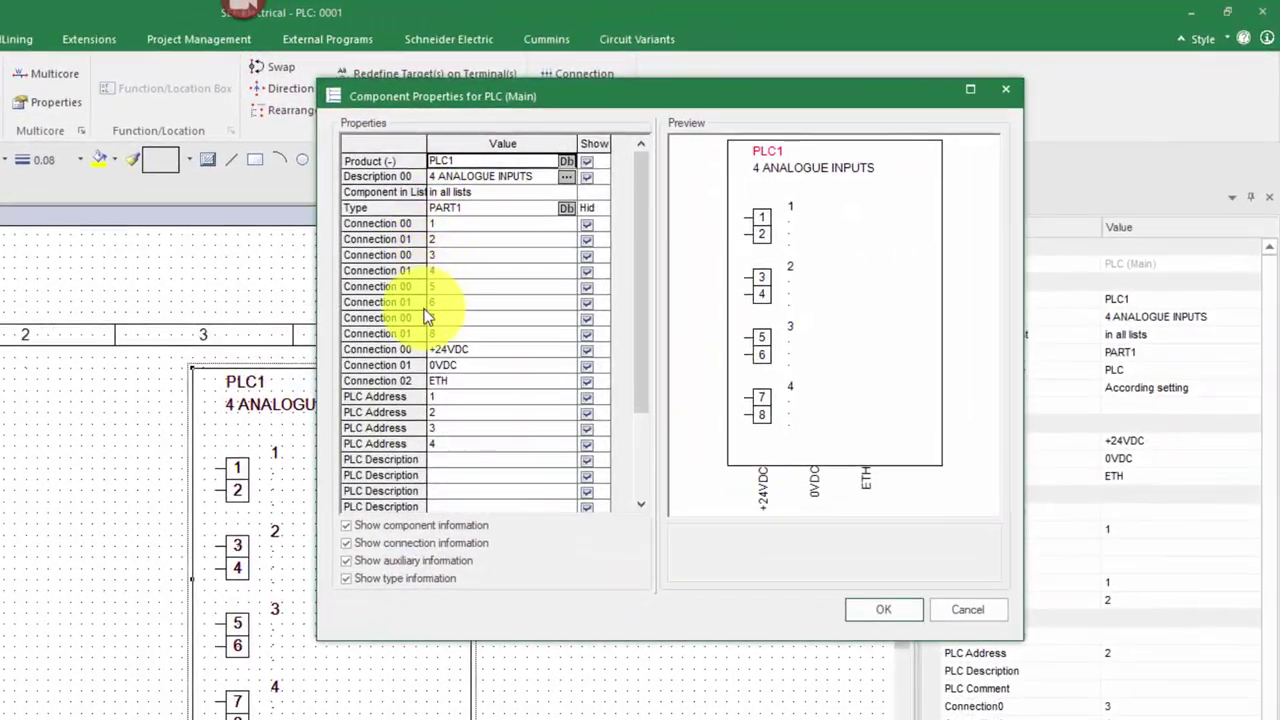
click(347, 561)
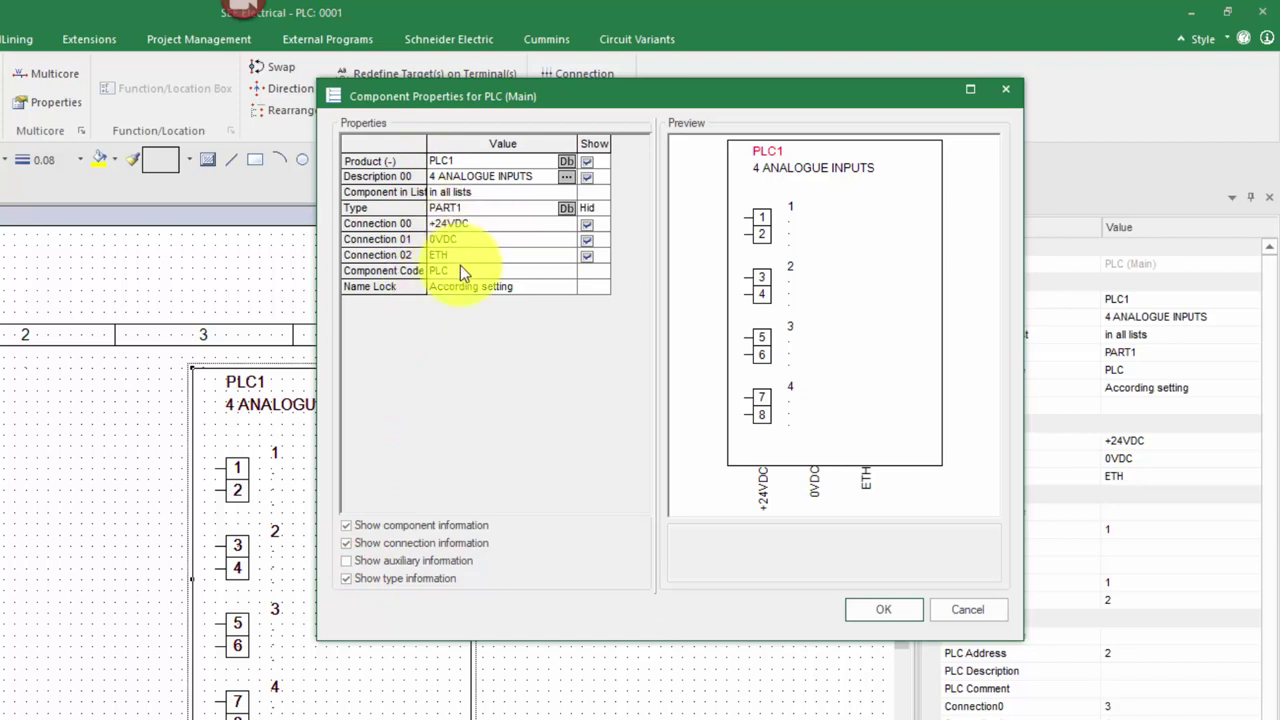
click(356, 561)
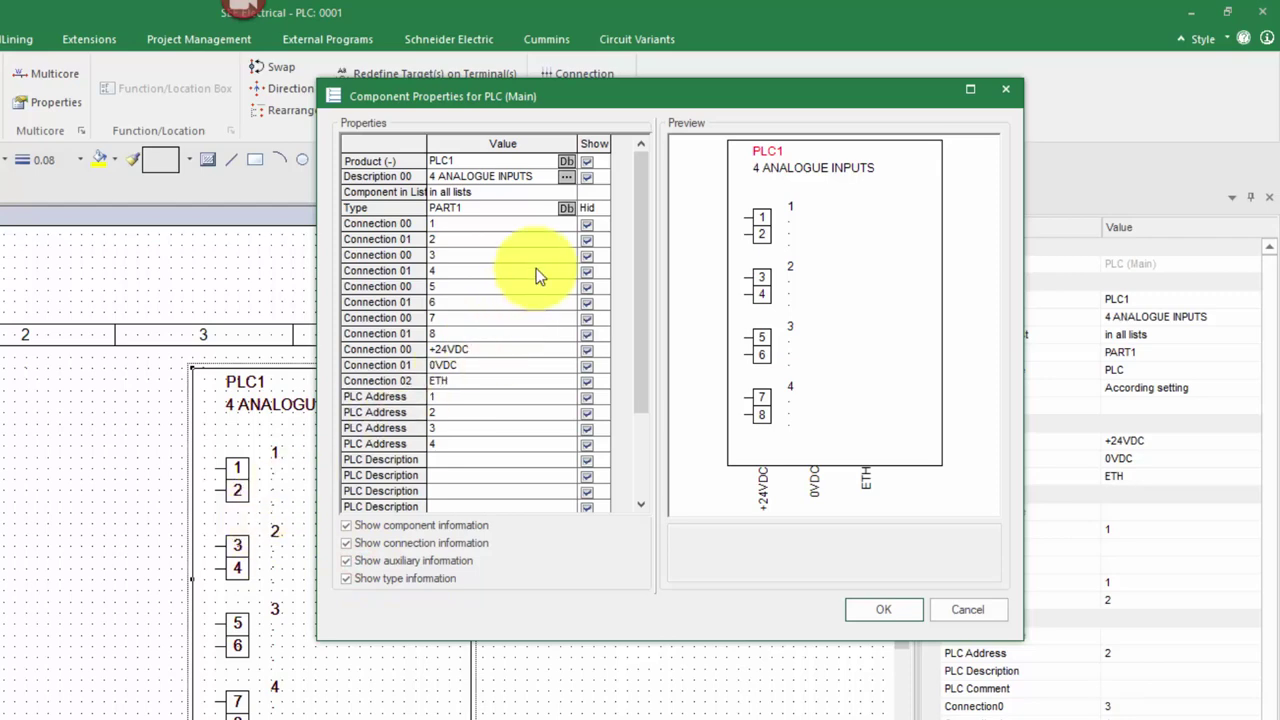
click(462, 397)
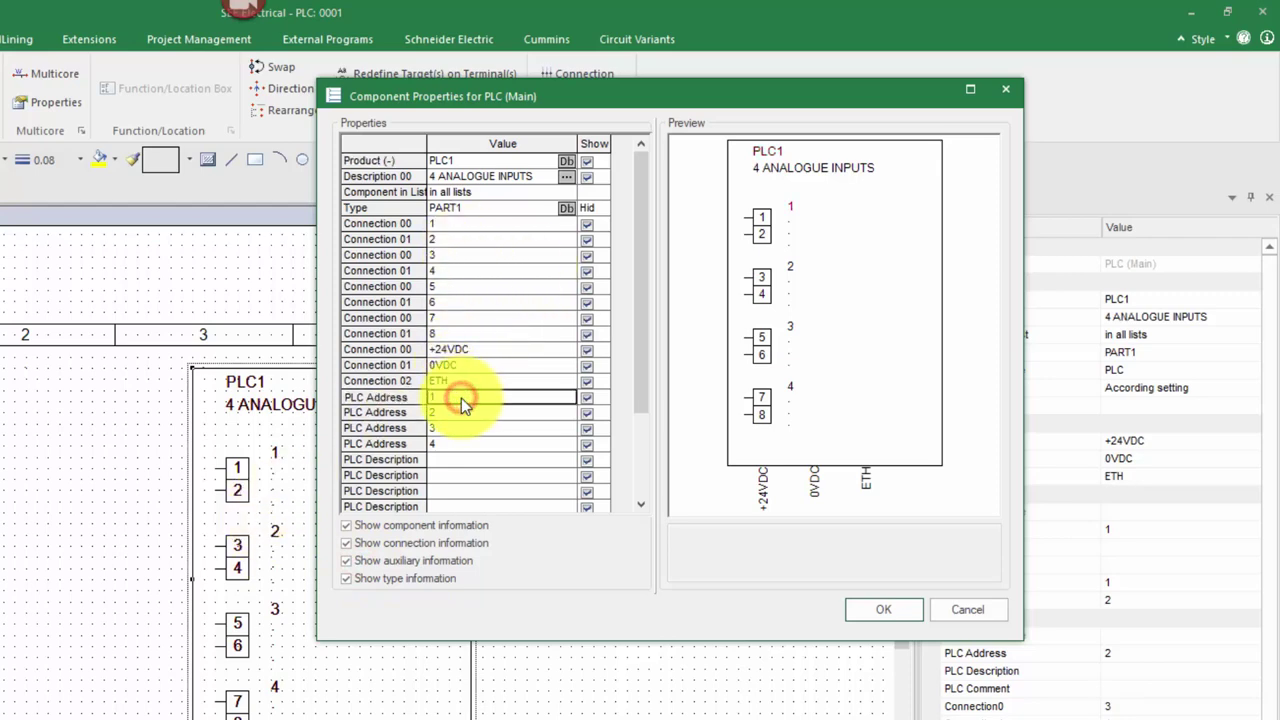
click(461, 398)
text(I0.0)
key(Return)
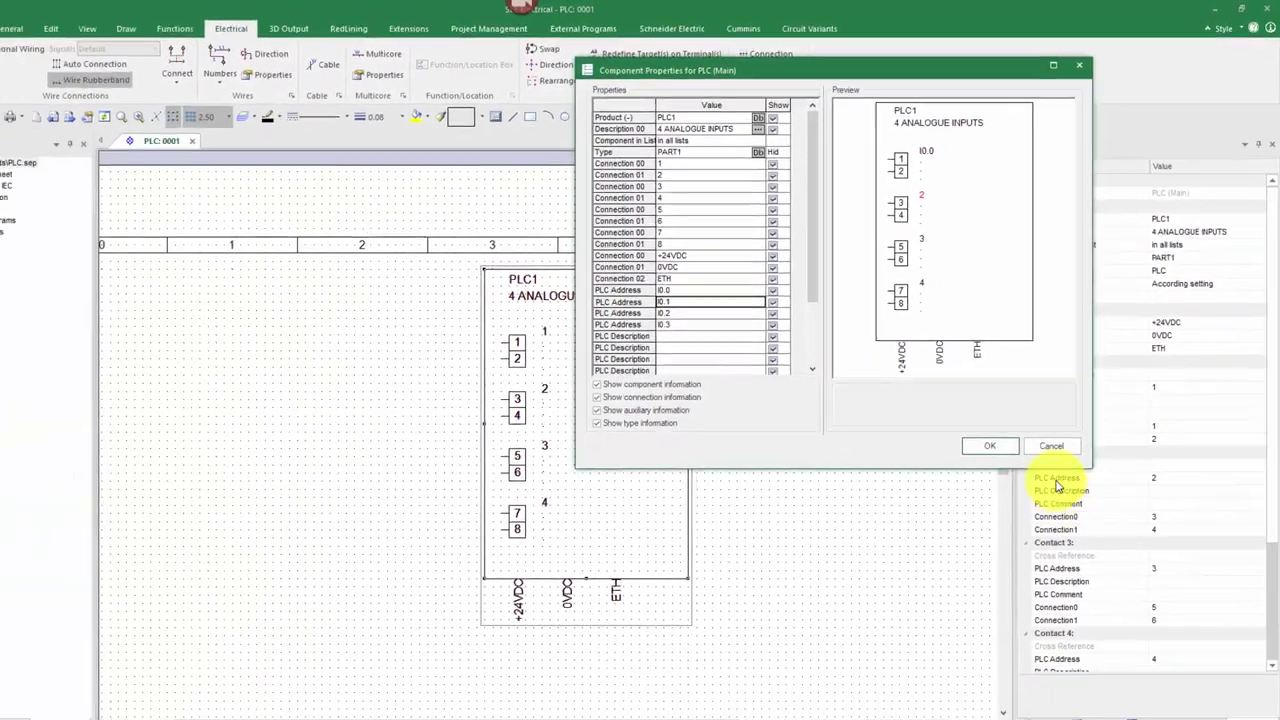
click(905, 613)
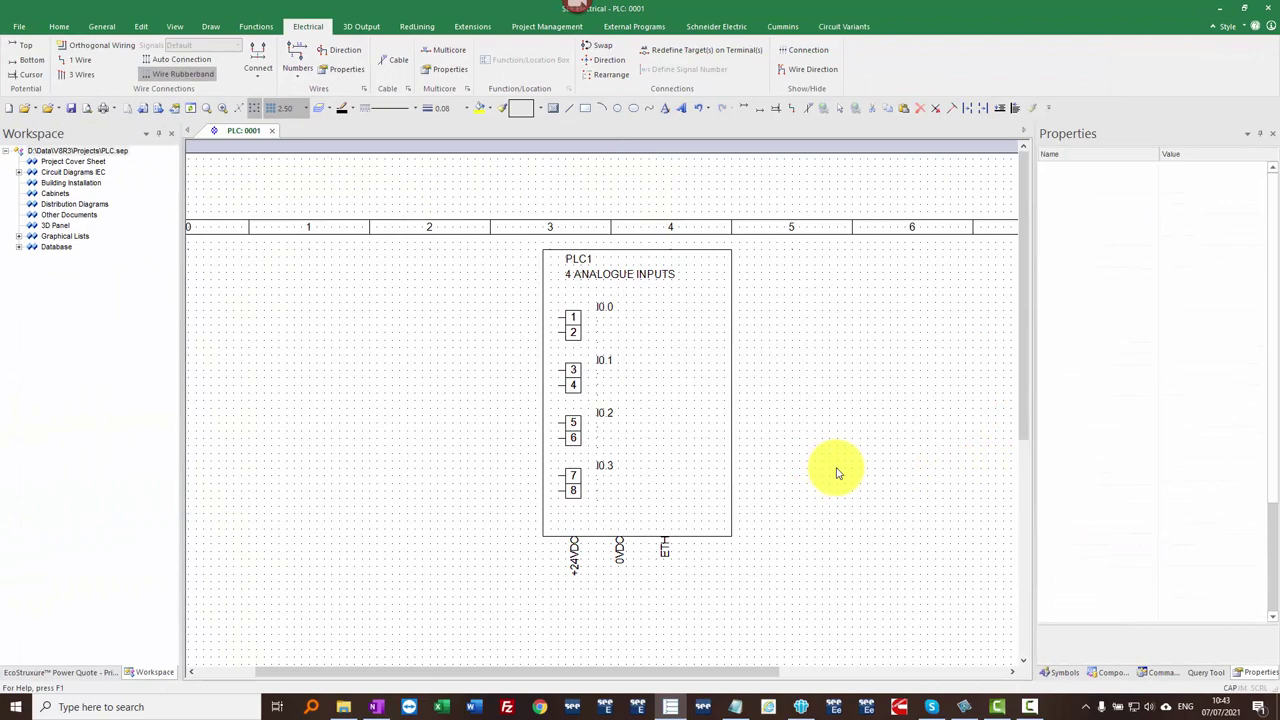
Step: Copy the PLC2 signal symbol to the right along the same row and assign the copy to product PLC1
scroll(829, 466, down, 2)
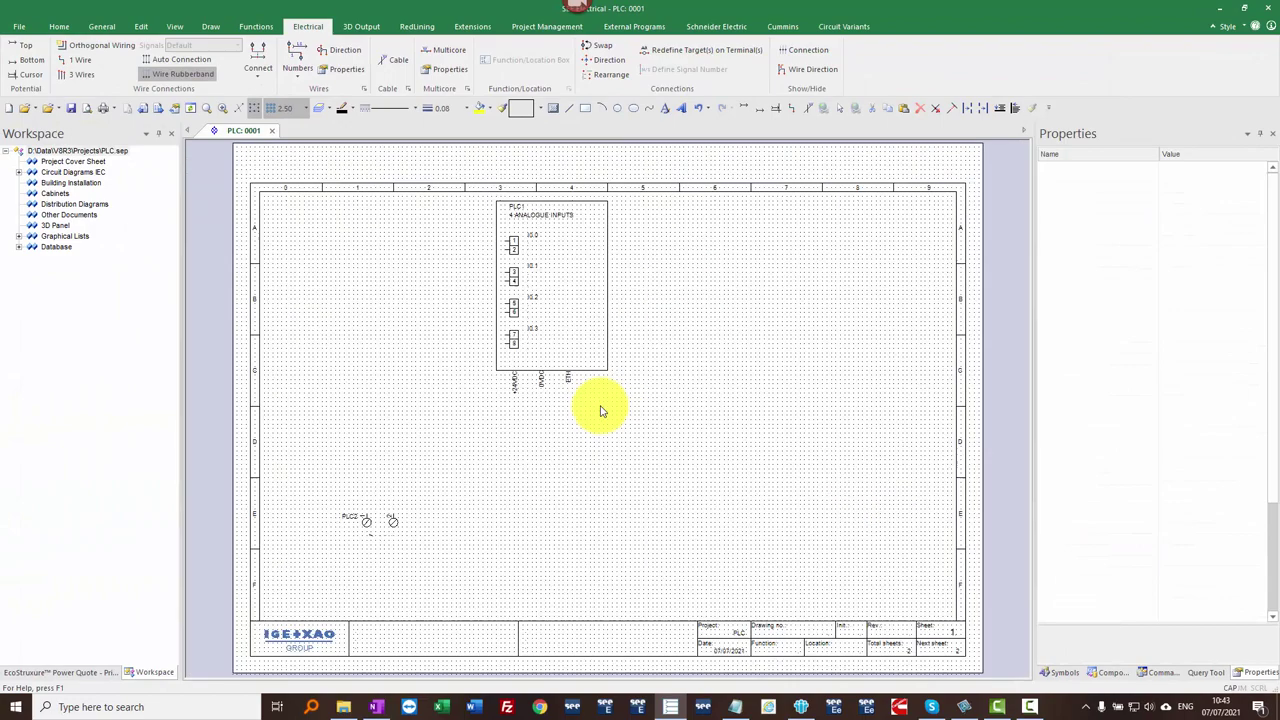
click(369, 526)
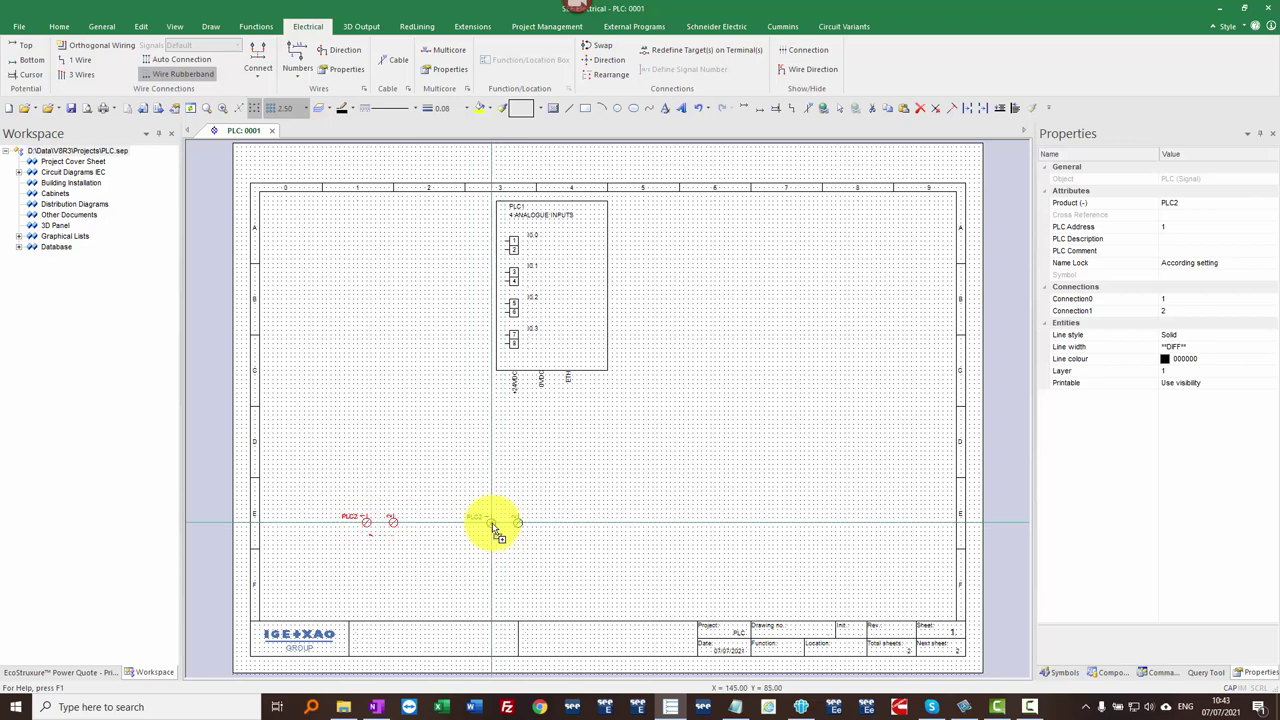
click(492, 527)
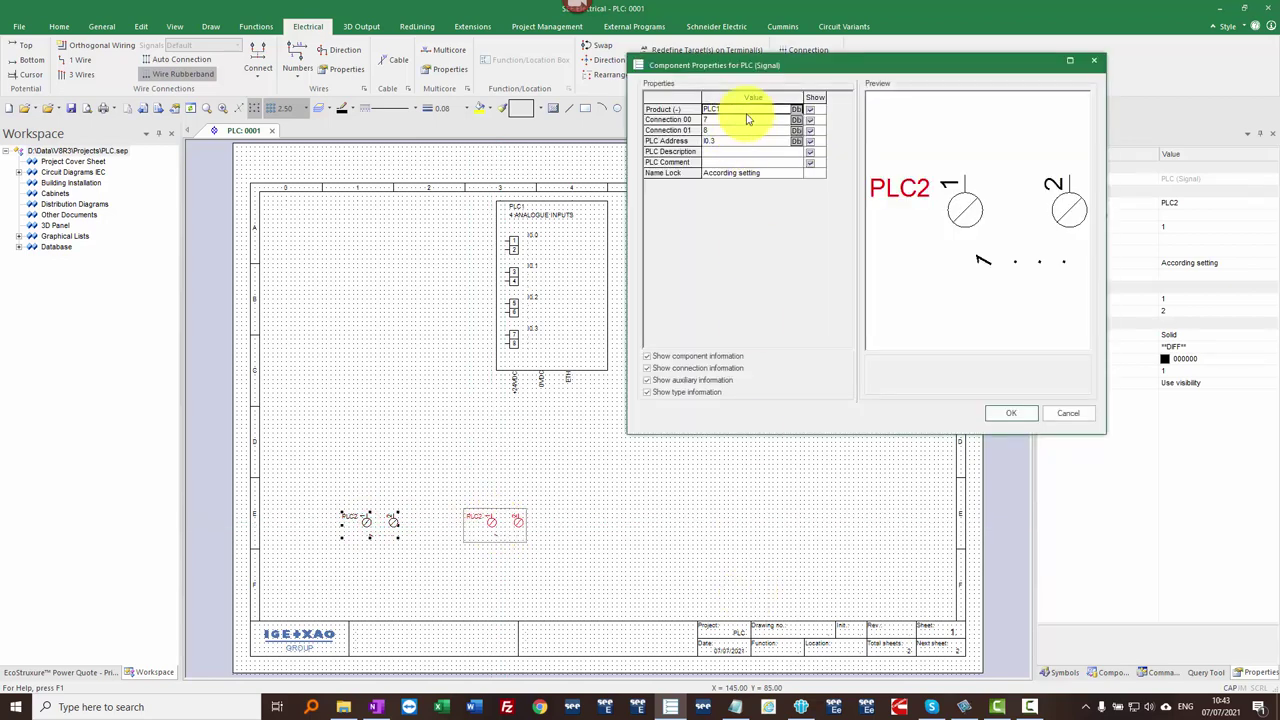
click(797, 108)
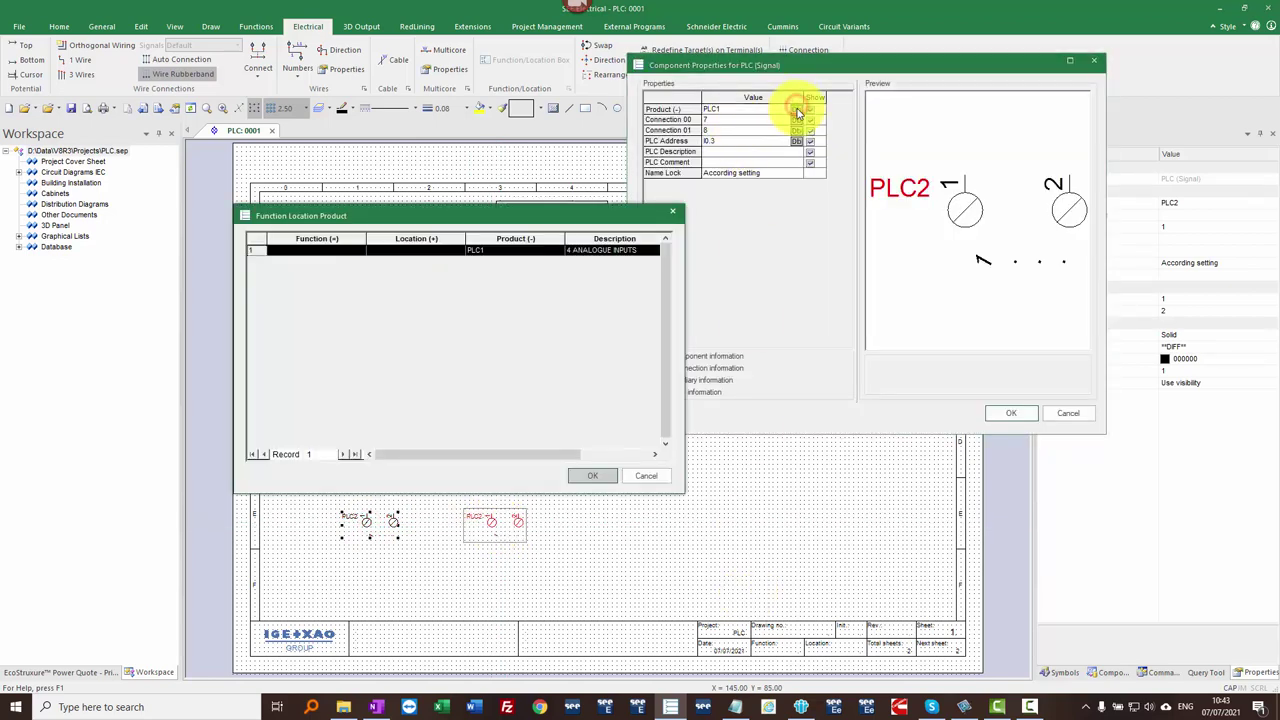
click(487, 250)
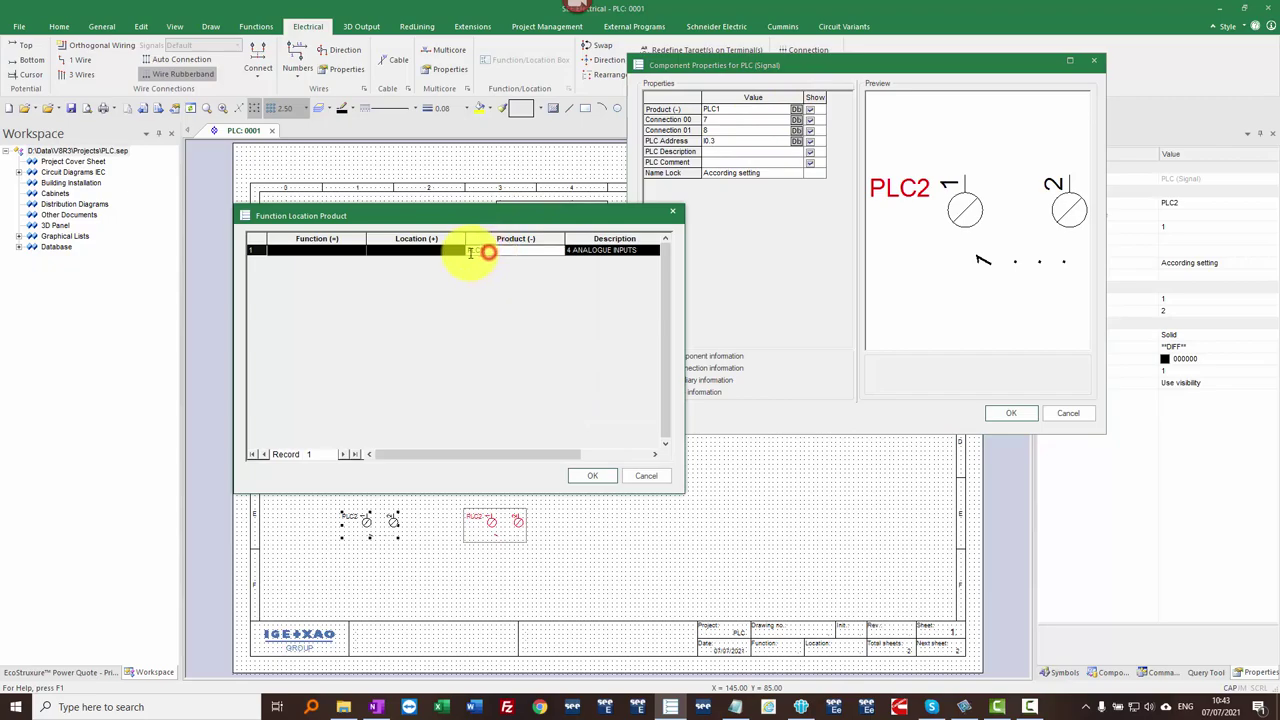
click(598, 478)
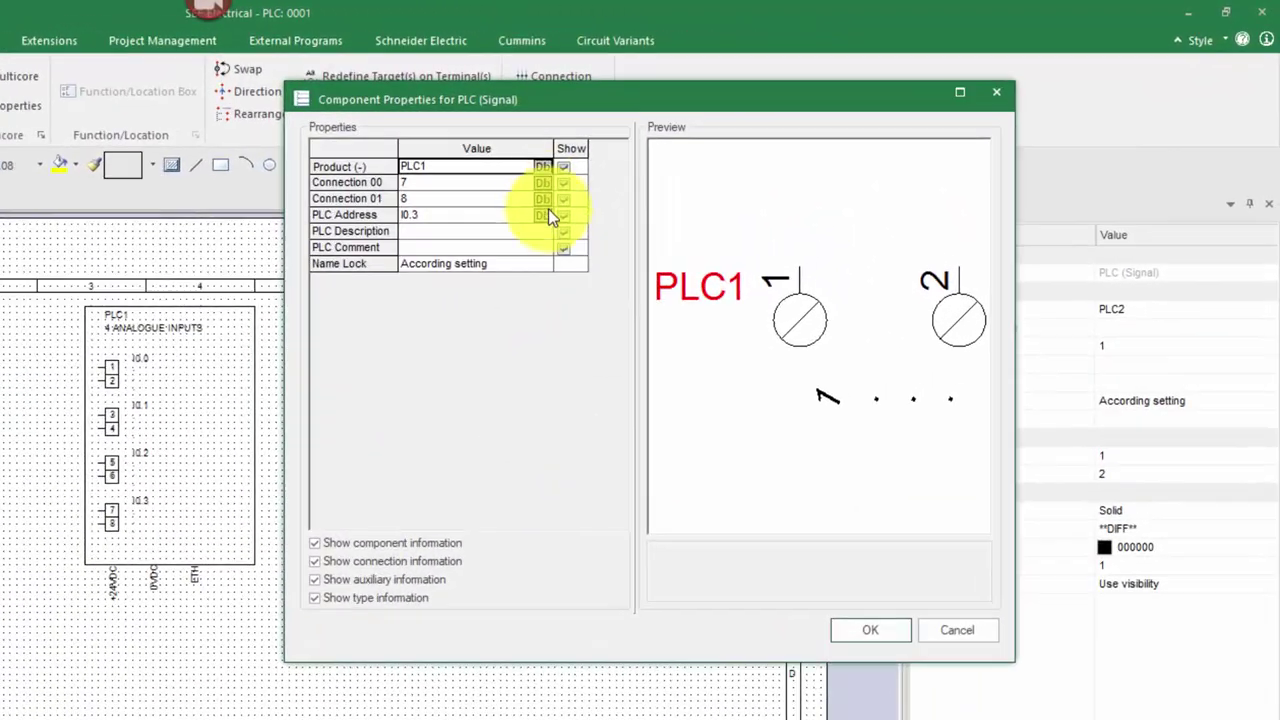
Step: Assign the copied signal to PLC address I0.0 with connections 1 and 2, chosen from the PLC1 card's address list
click(796, 119)
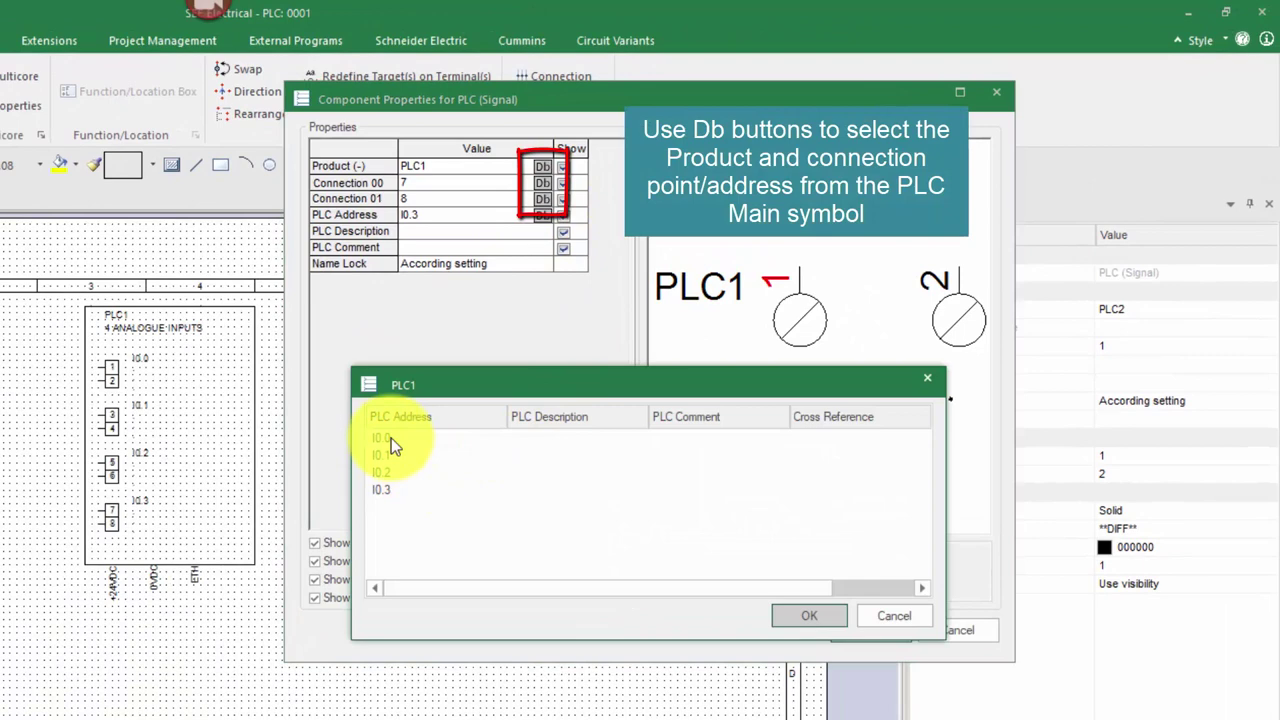
drag(485, 588, 617, 597)
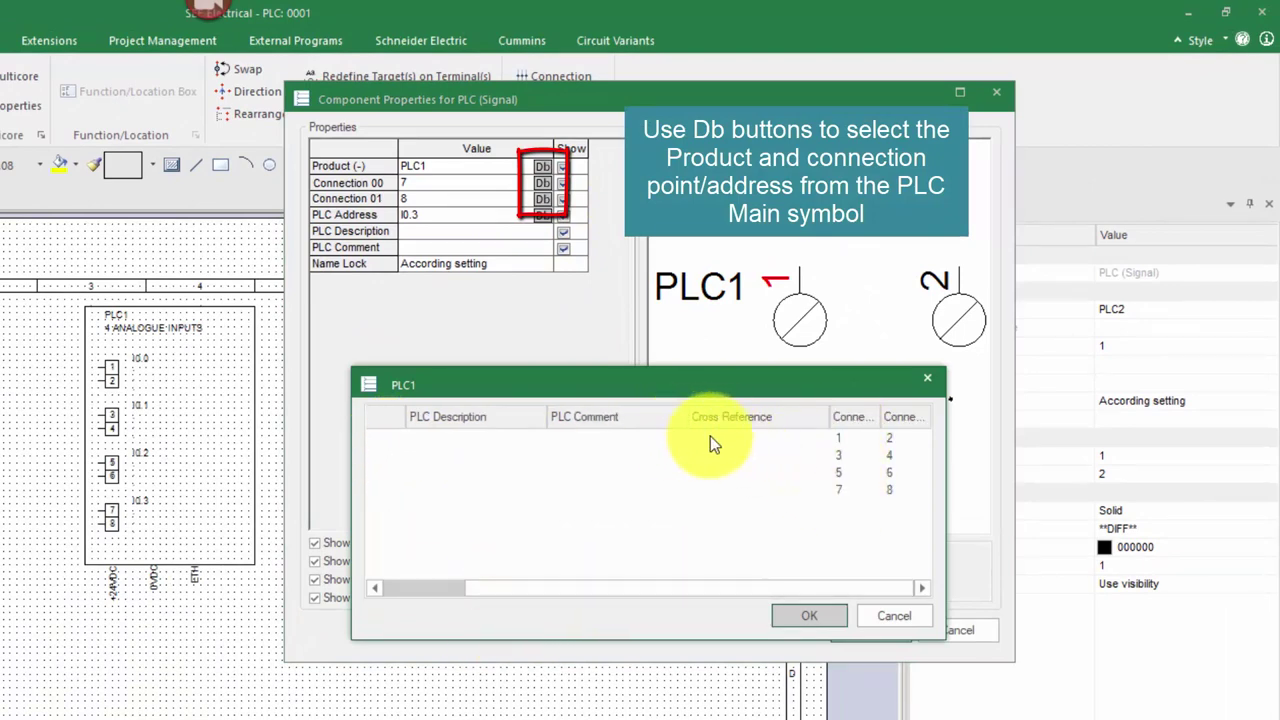
drag(614, 591, 490, 598)
click(388, 440)
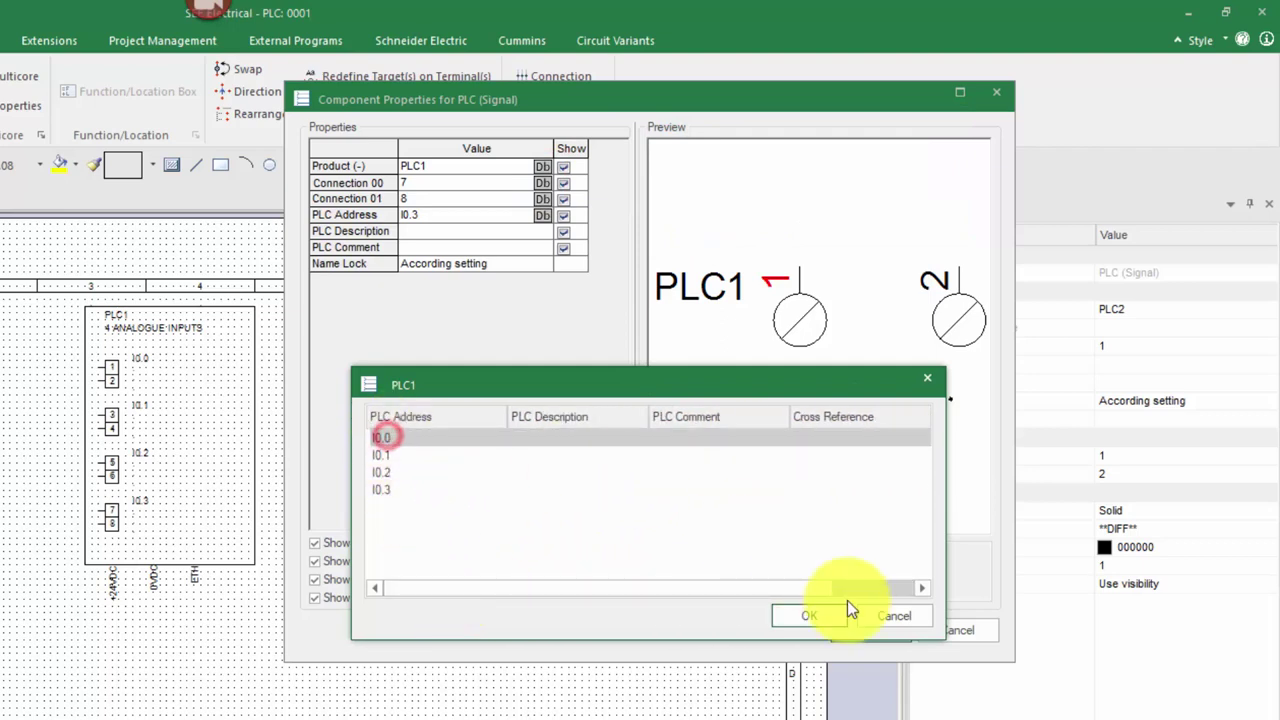
click(812, 616)
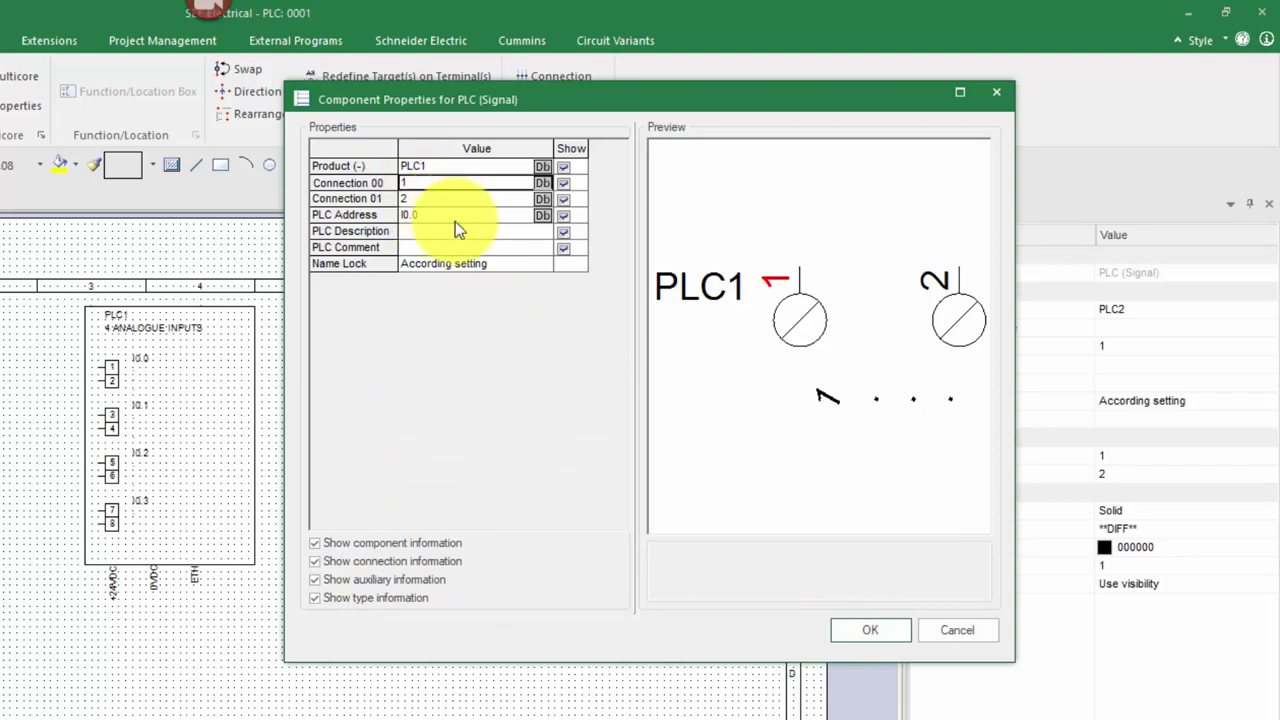
click(870, 630)
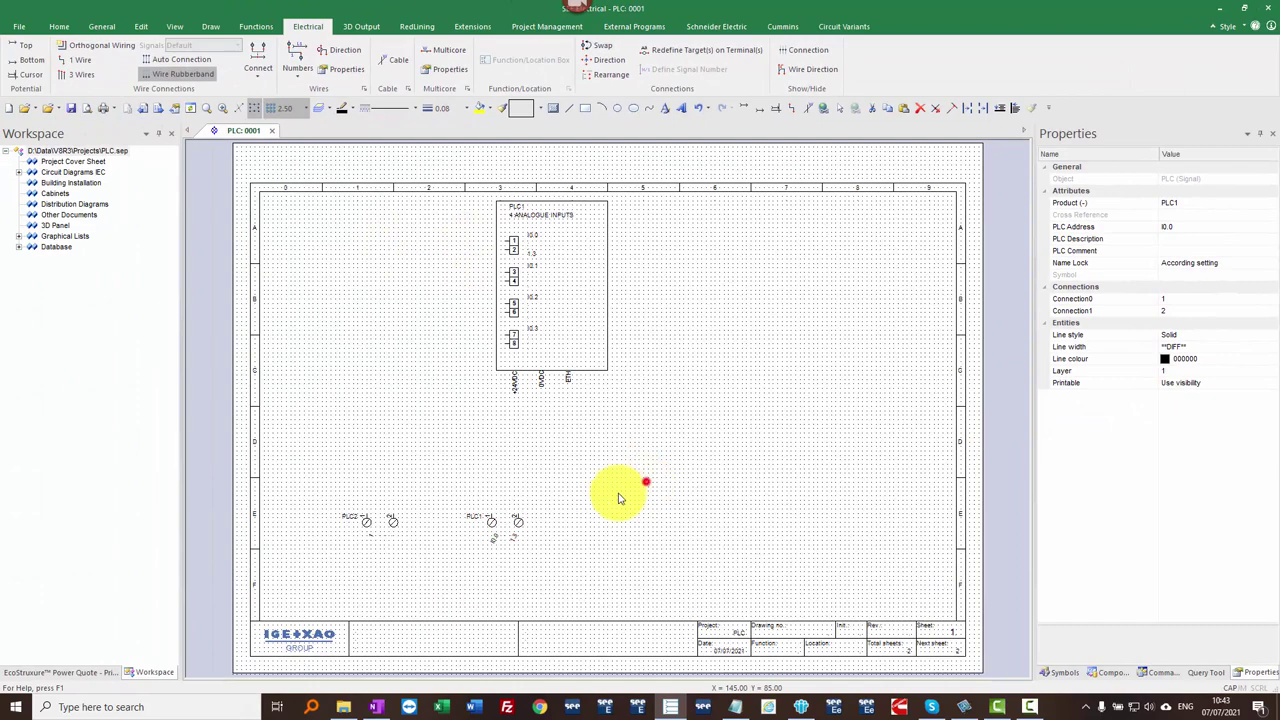
Step: Follow the copied signal's cross-reference to its matching input on the PLC1 card
click(646, 485)
scroll(500, 531, up, 5)
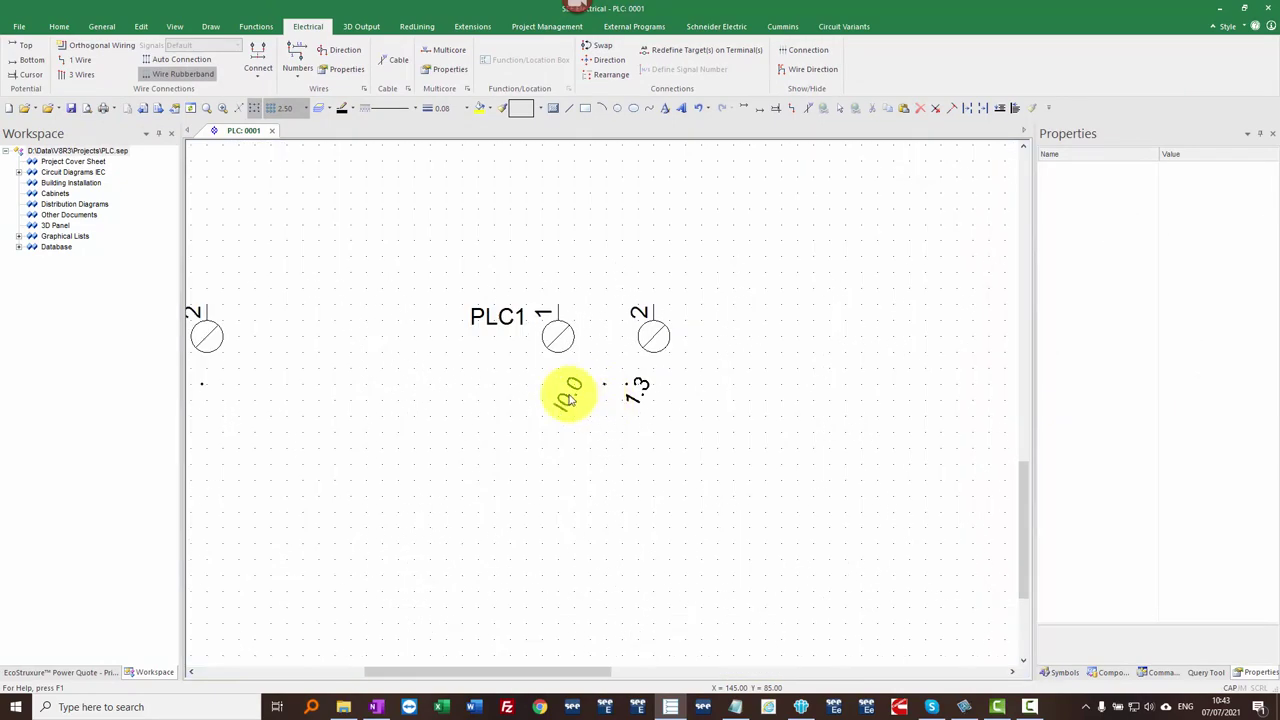
double_click(643, 390)
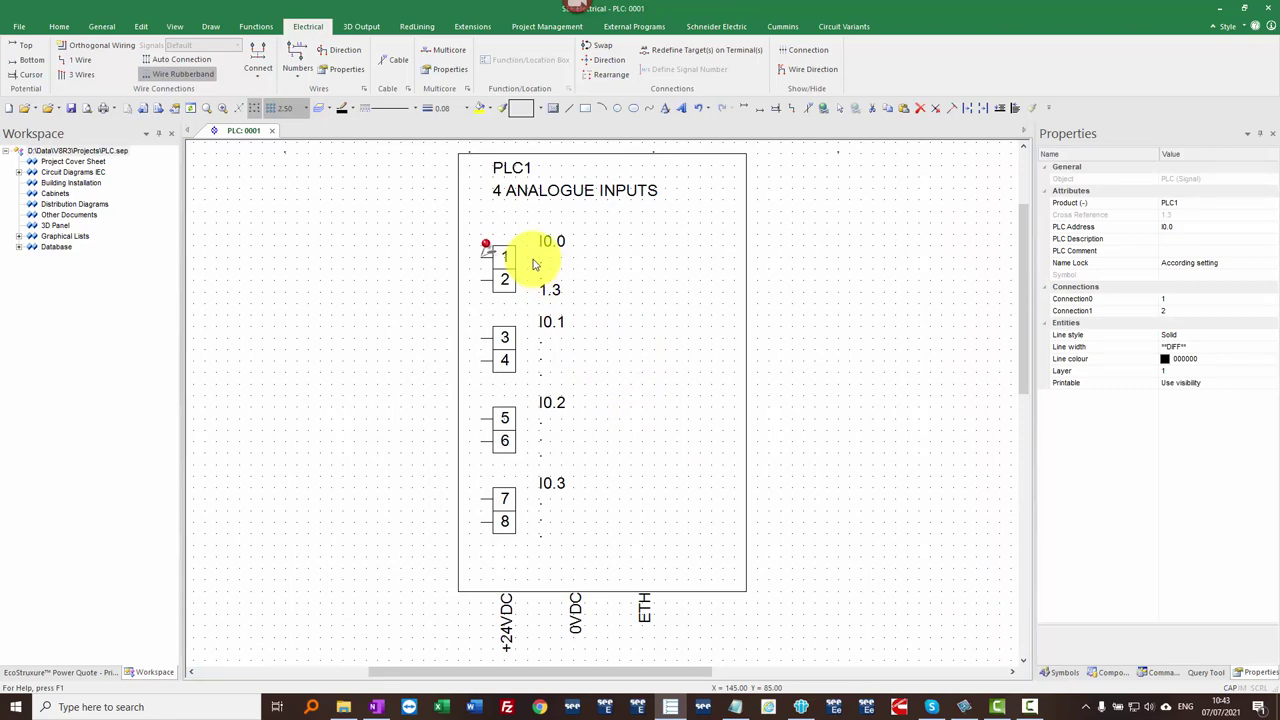
Step: Enter the card's first three PLC descriptions as VALVE HIGH, VALVE LOW and MOTOR OVERRUN, and the first PLC comment as STATE 0
double_click(534, 264)
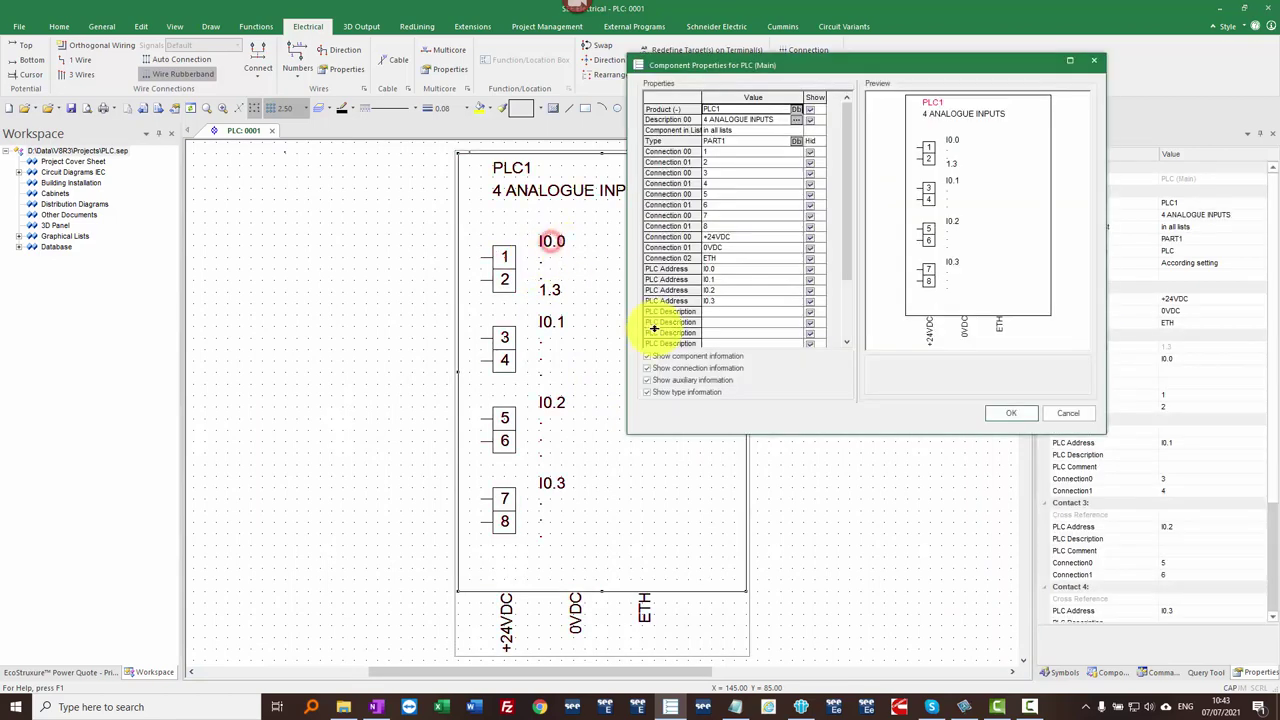
drag(847, 215, 849, 275)
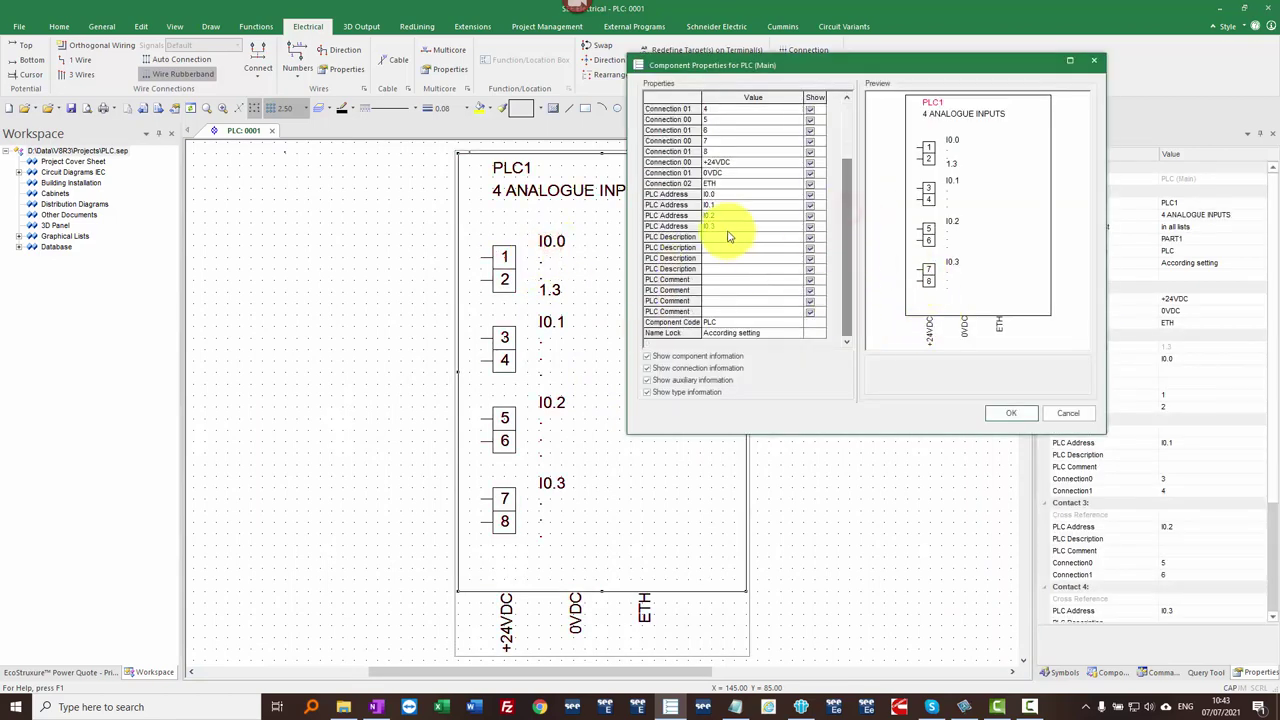
click(728, 237)
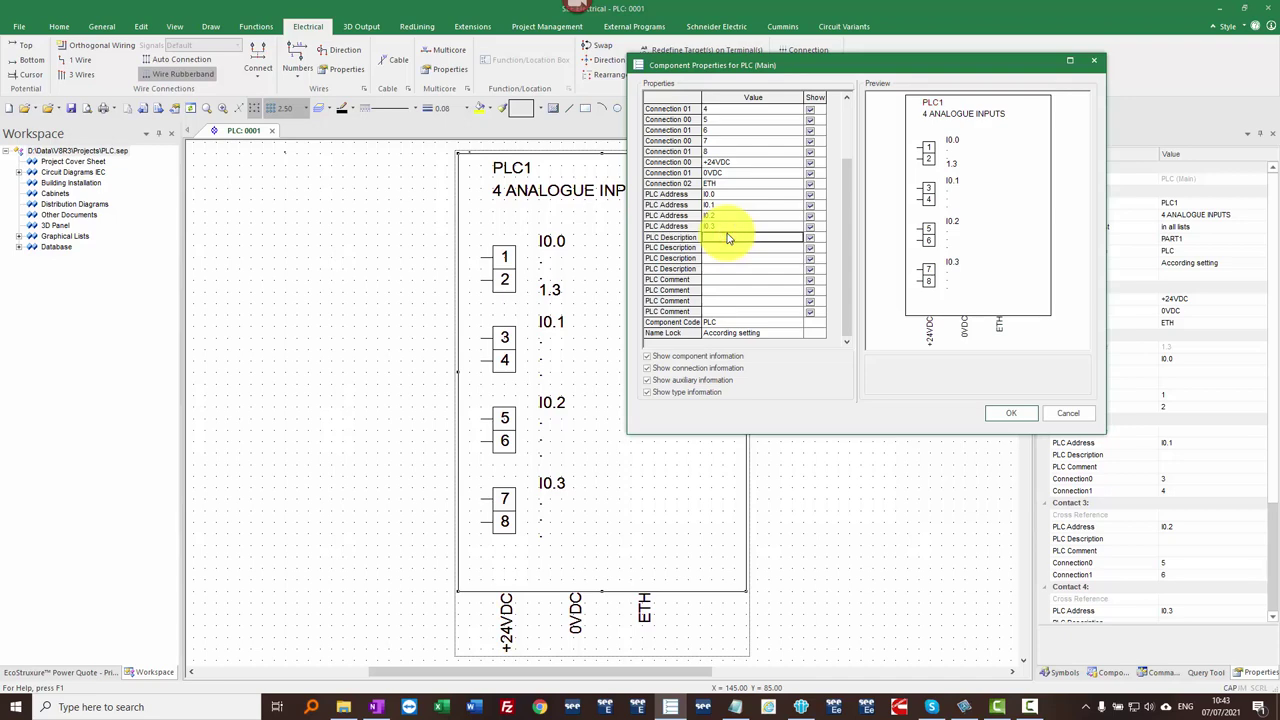
click(728, 237)
click(739, 250)
text(VALVE)
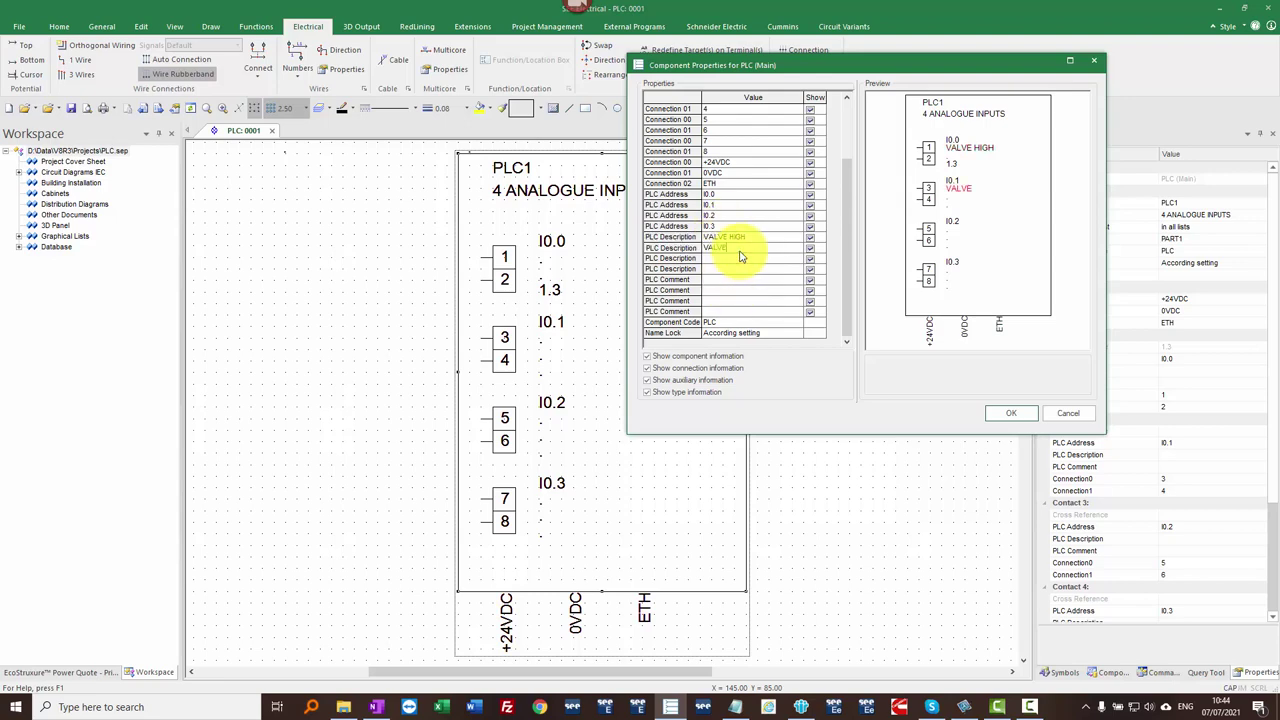
text( LOW)
click(744, 260)
text(MOTOR OVERRUN)
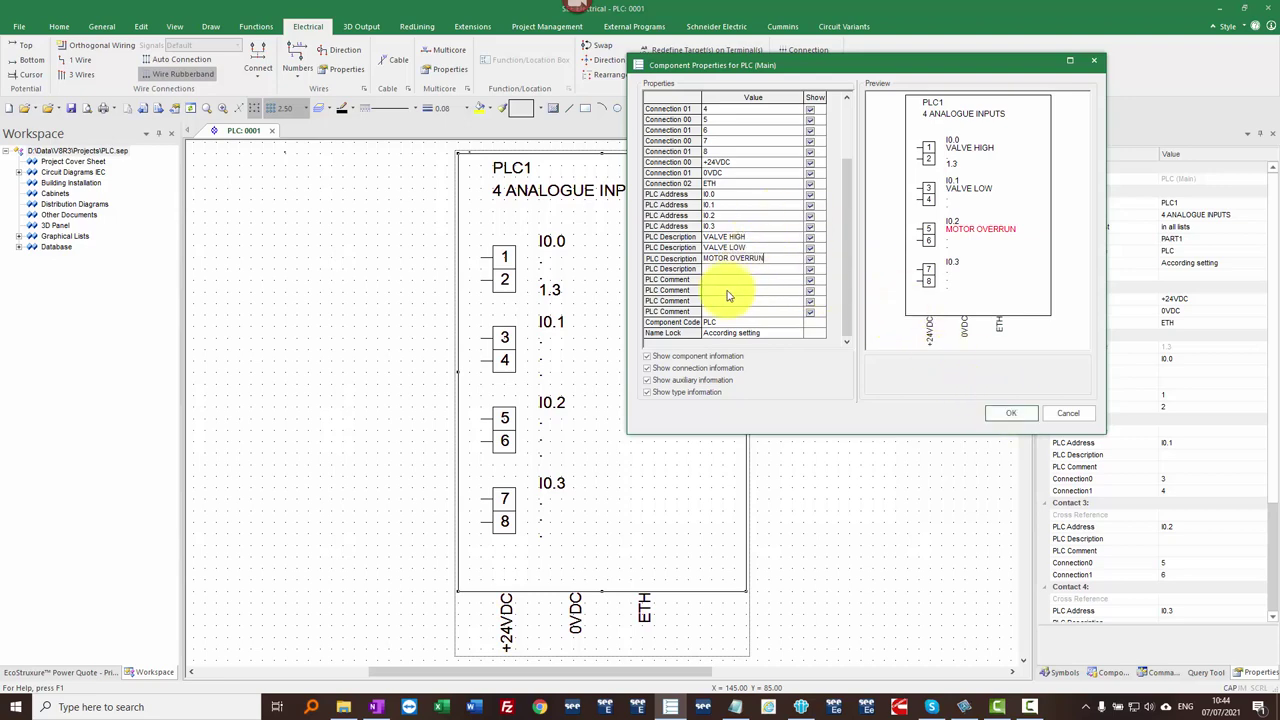
click(728, 280)
text(STATE 0)
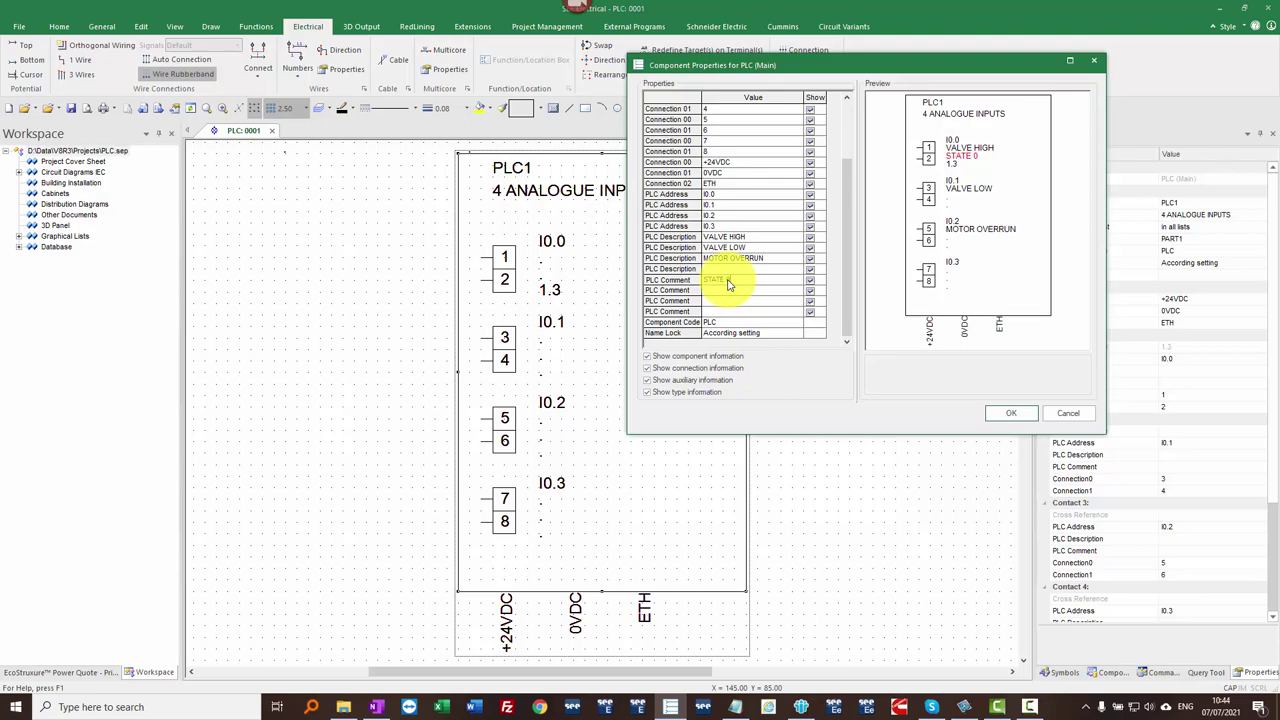
click(1022, 413)
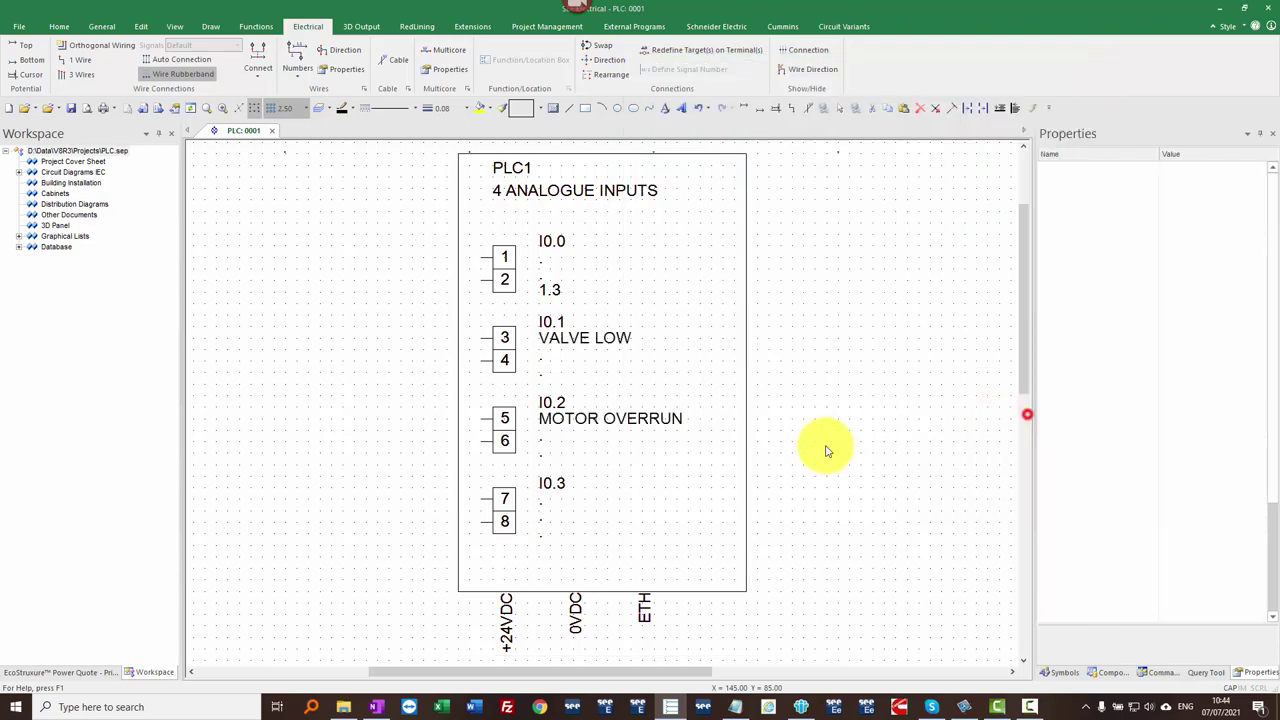
Step: Copy the PLC1 signal twice to the right, accepting I0.1 with connections 3 and 4, and I0.2 with connections 5 and 6
scroll(528, 500, down, 5)
scroll(600, 409, up, 10)
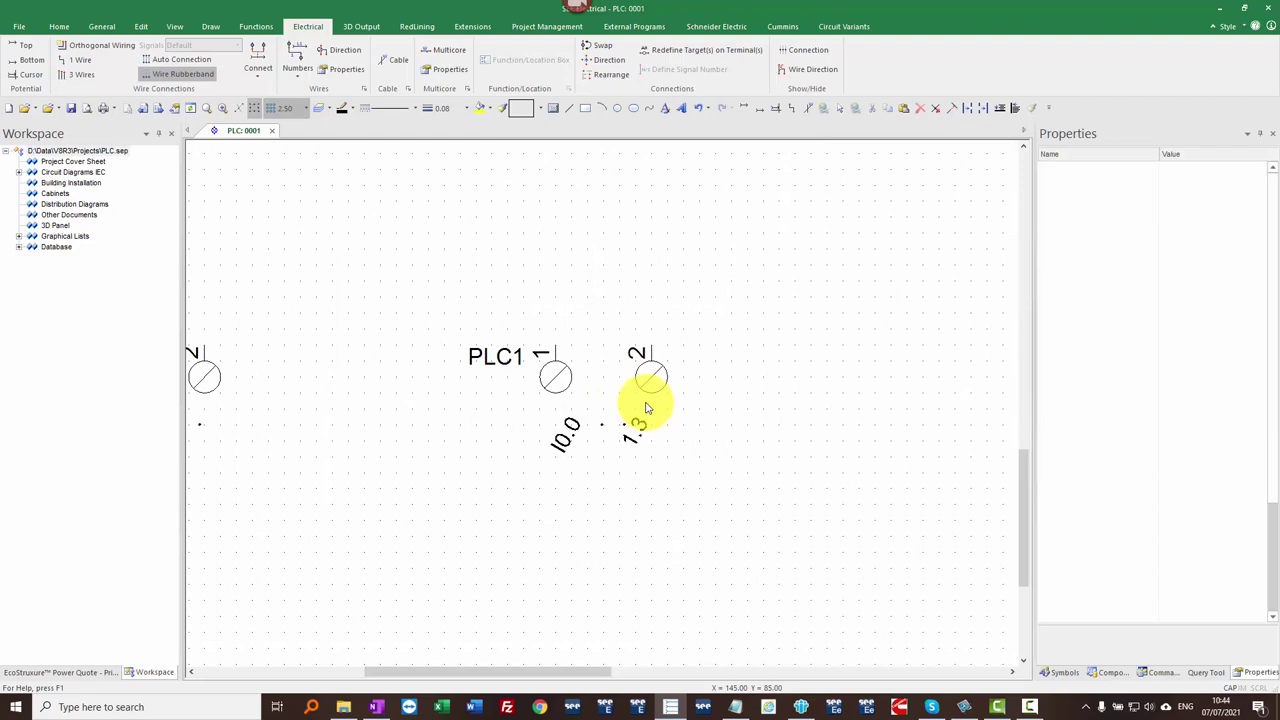
scroll(646, 408, down, 5)
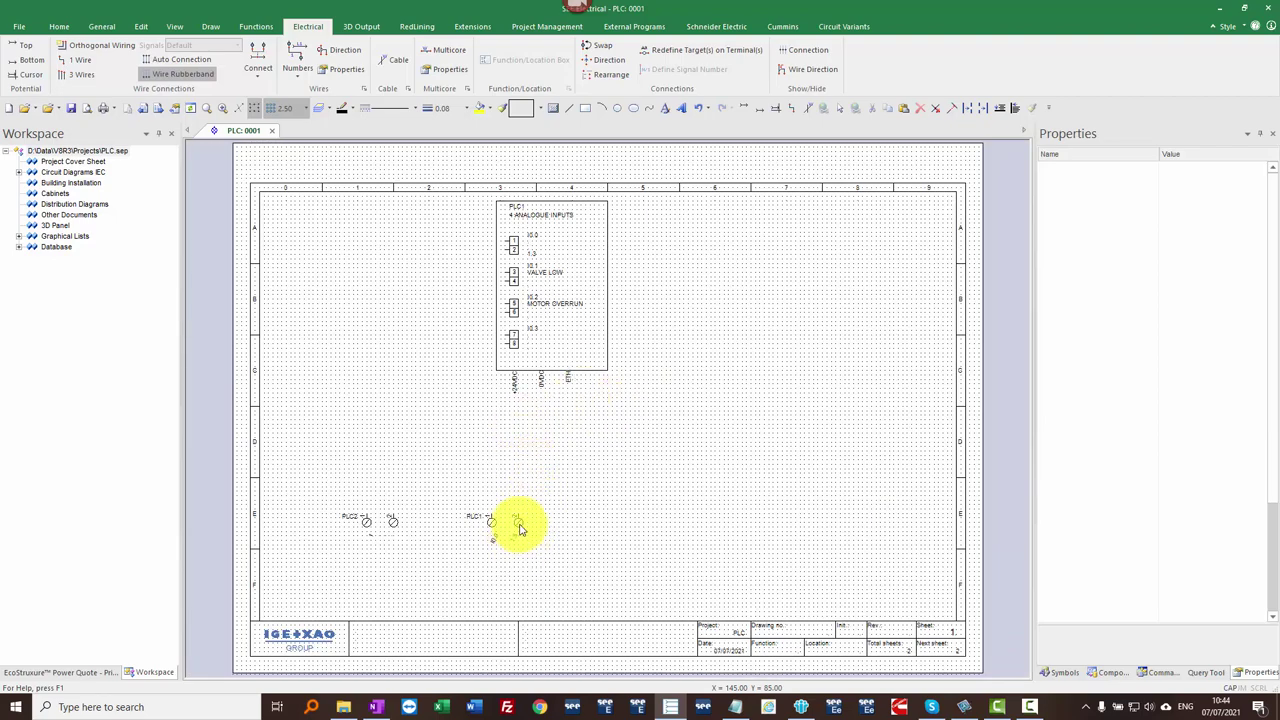
drag(519, 527, 600, 536)
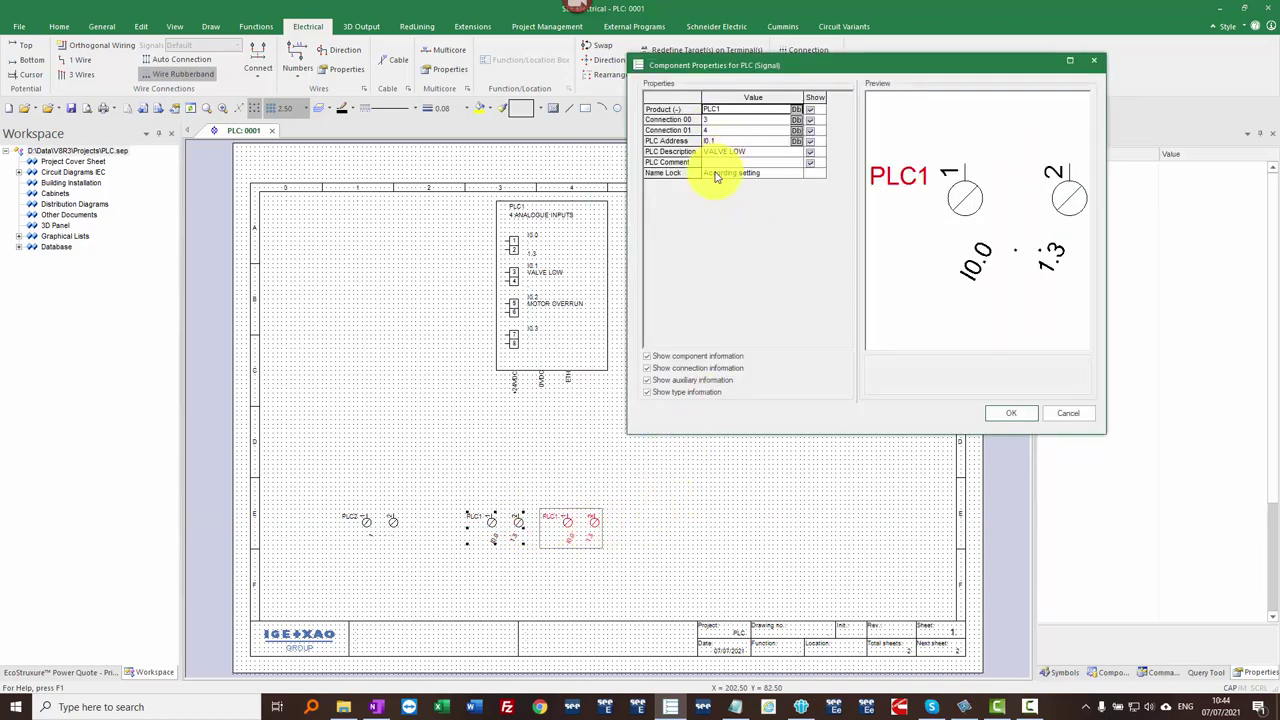
click(1008, 414)
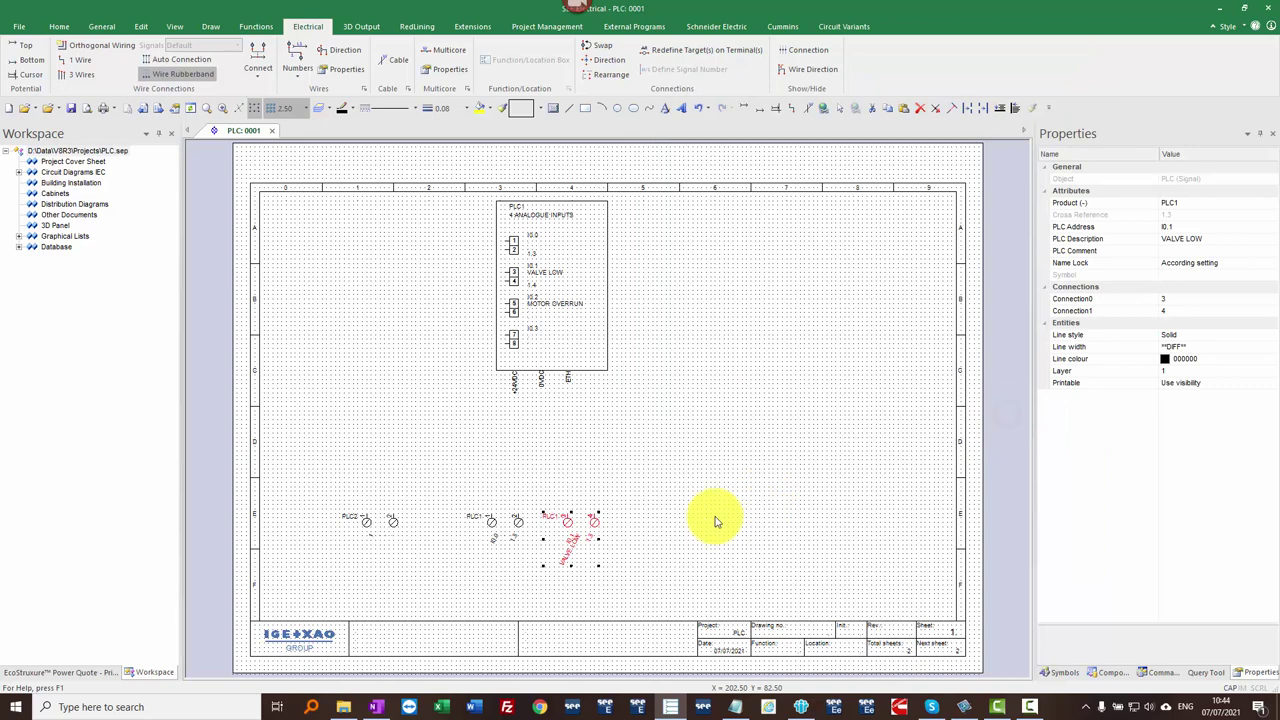
drag(594, 526, 686, 528)
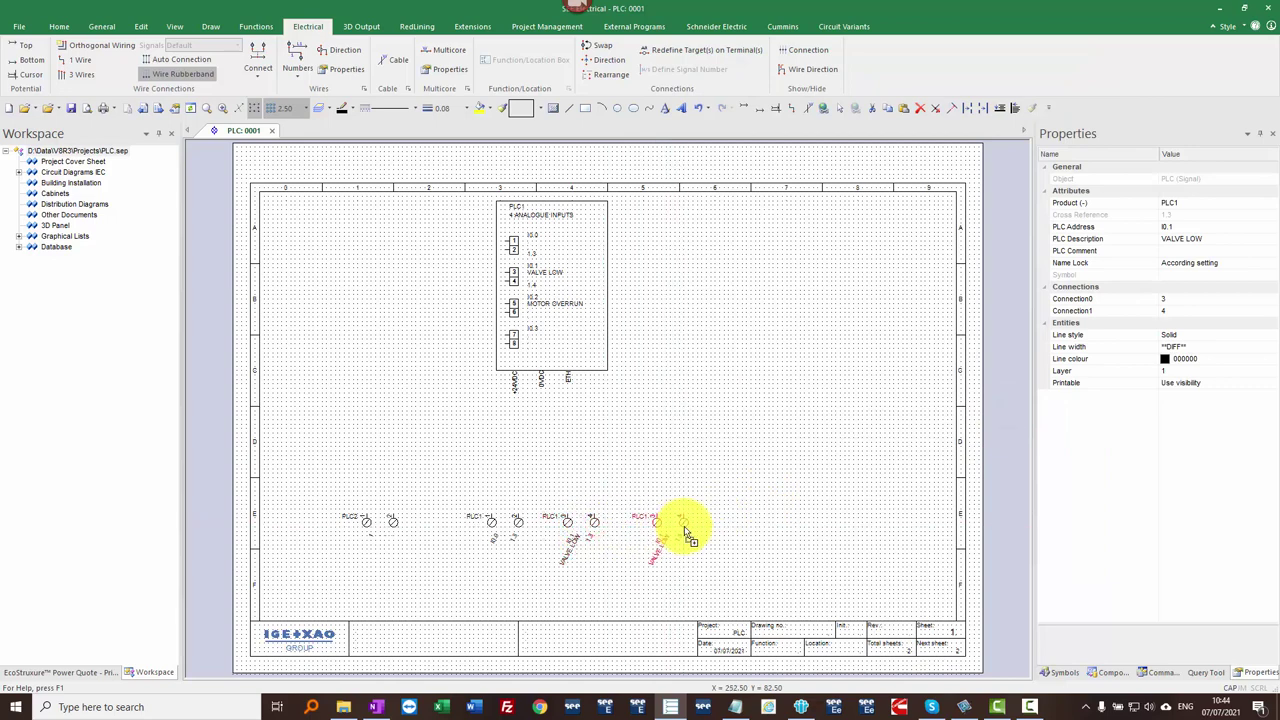
click(1007, 416)
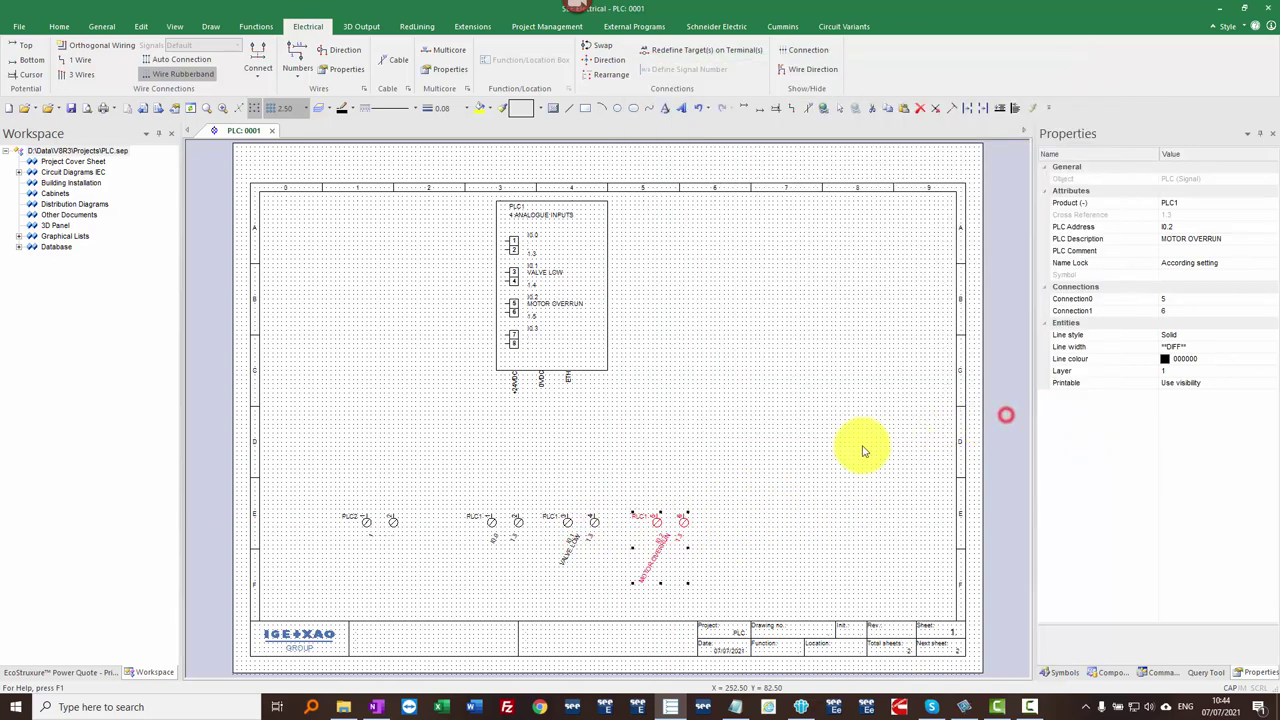
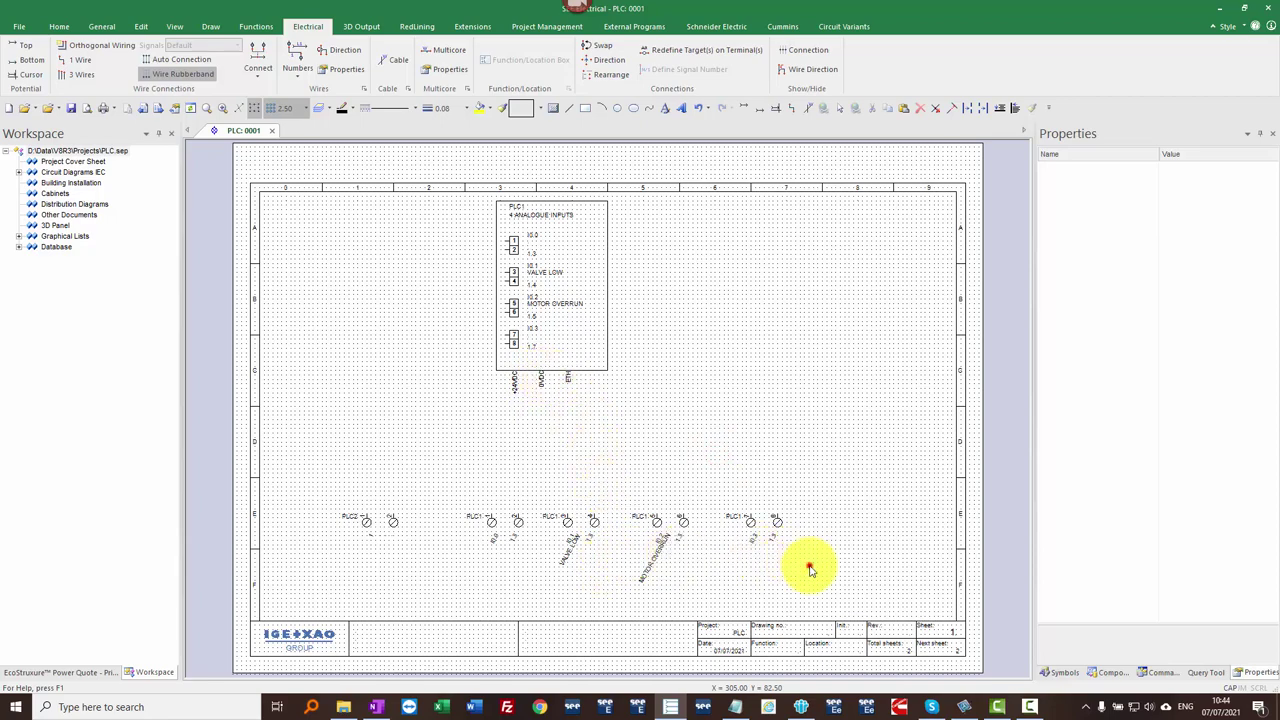
Step: Move the I0.2 MOTOR OVERRUN signal slightly closer to the I0.1 VALVE LOW signal, keeping it in the same row
scroll(605, 560, up, 5)
scroll(594, 391, down, 2)
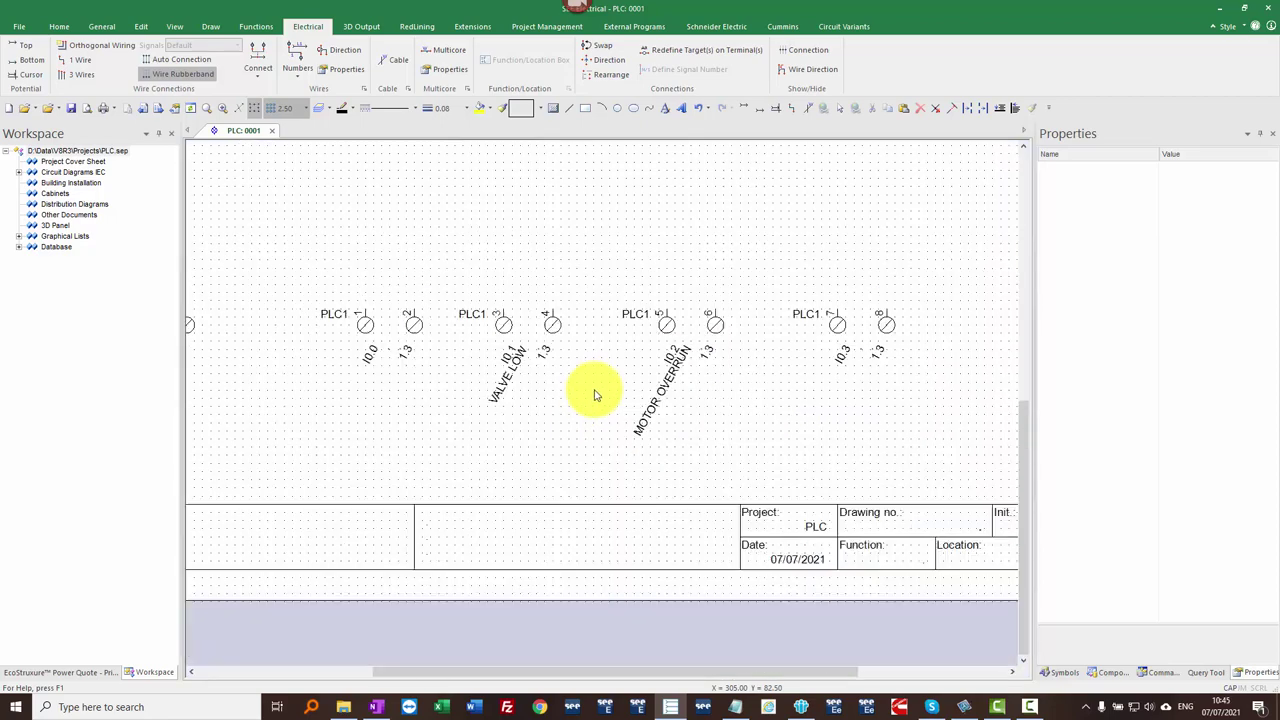
drag(657, 323, 647, 325)
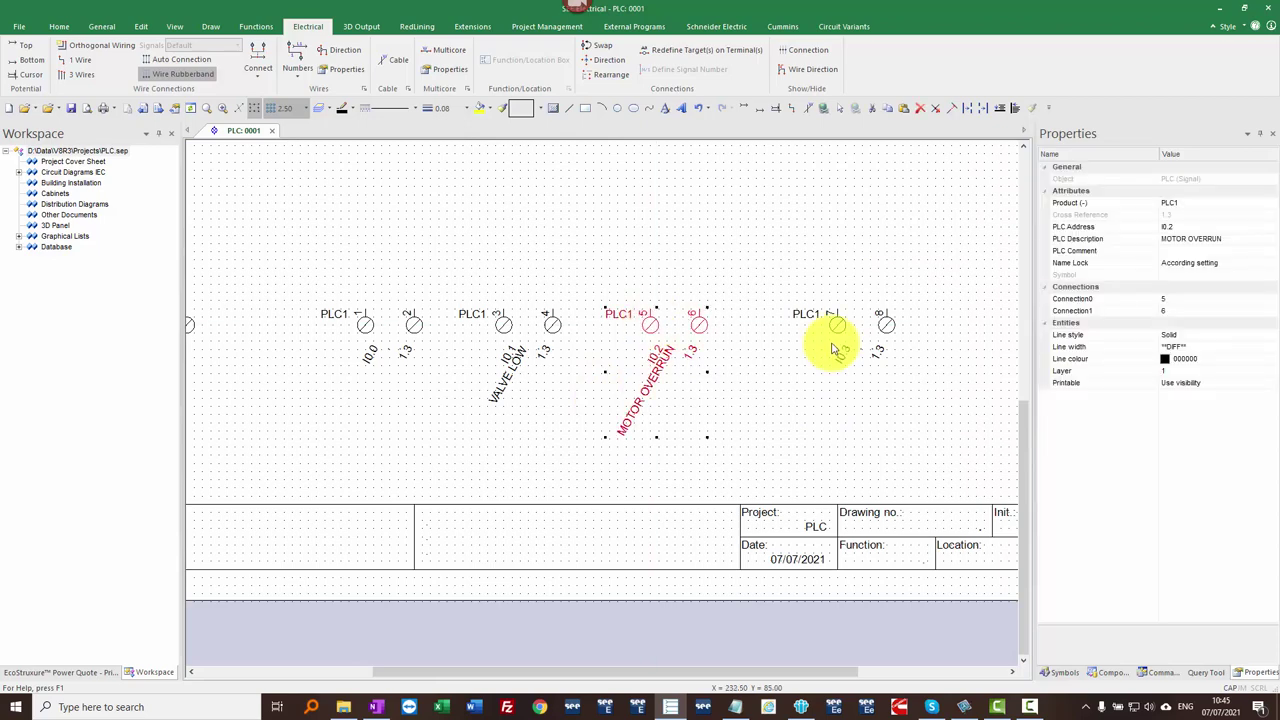
Step: Move the I0.3 signal closer to the I0.2 signal and draw a 195 × 12.5 rectangle around the four signals' connection points
drag(838, 330, 813, 327)
click(876, 411)
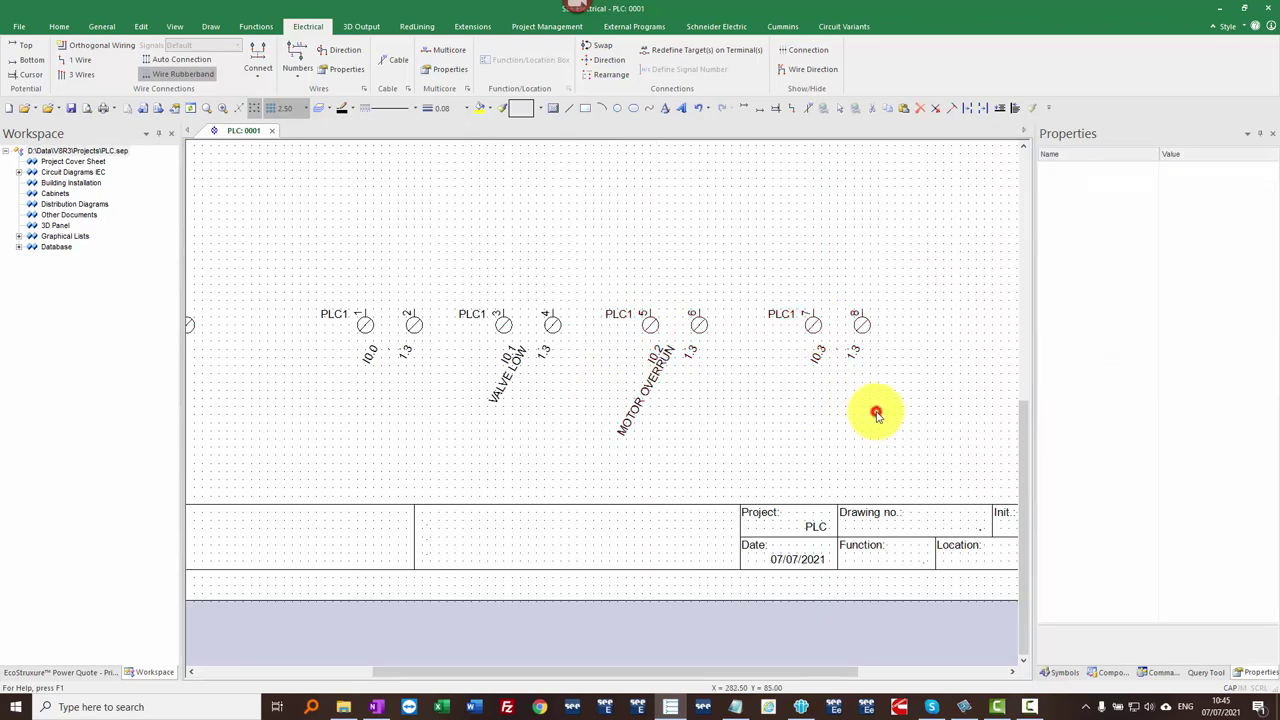
click(587, 110)
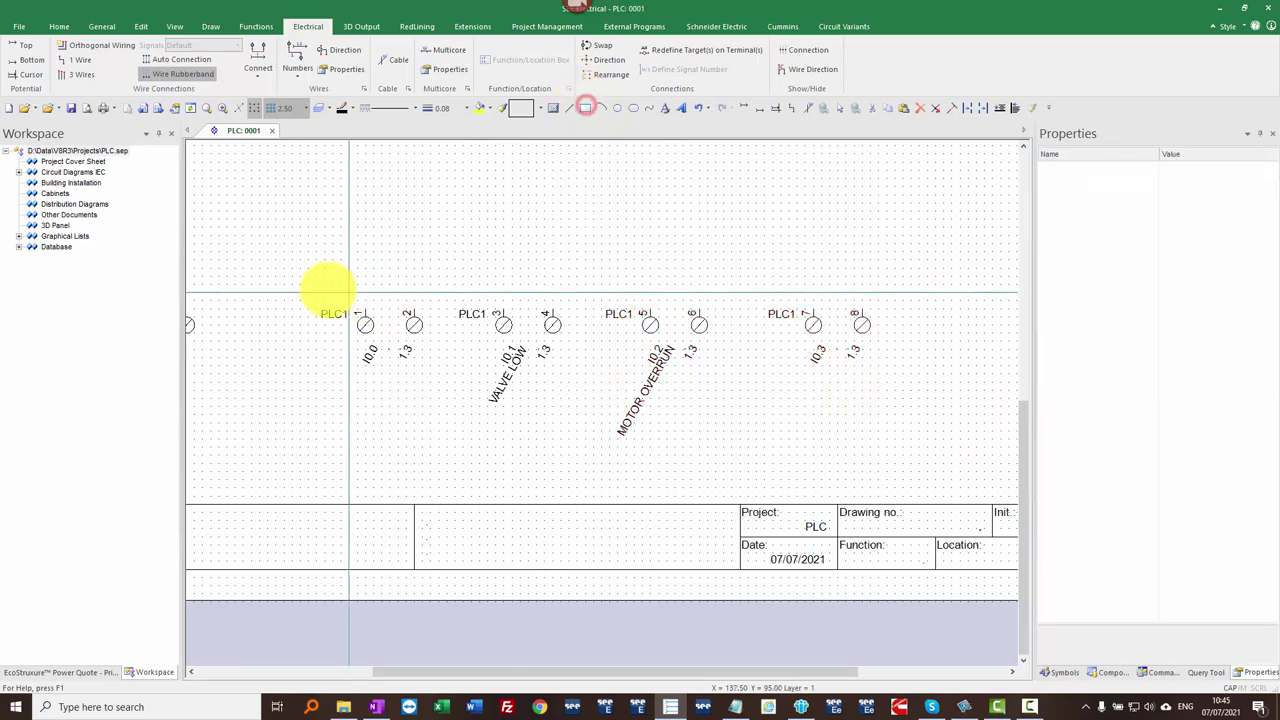
click(292, 300)
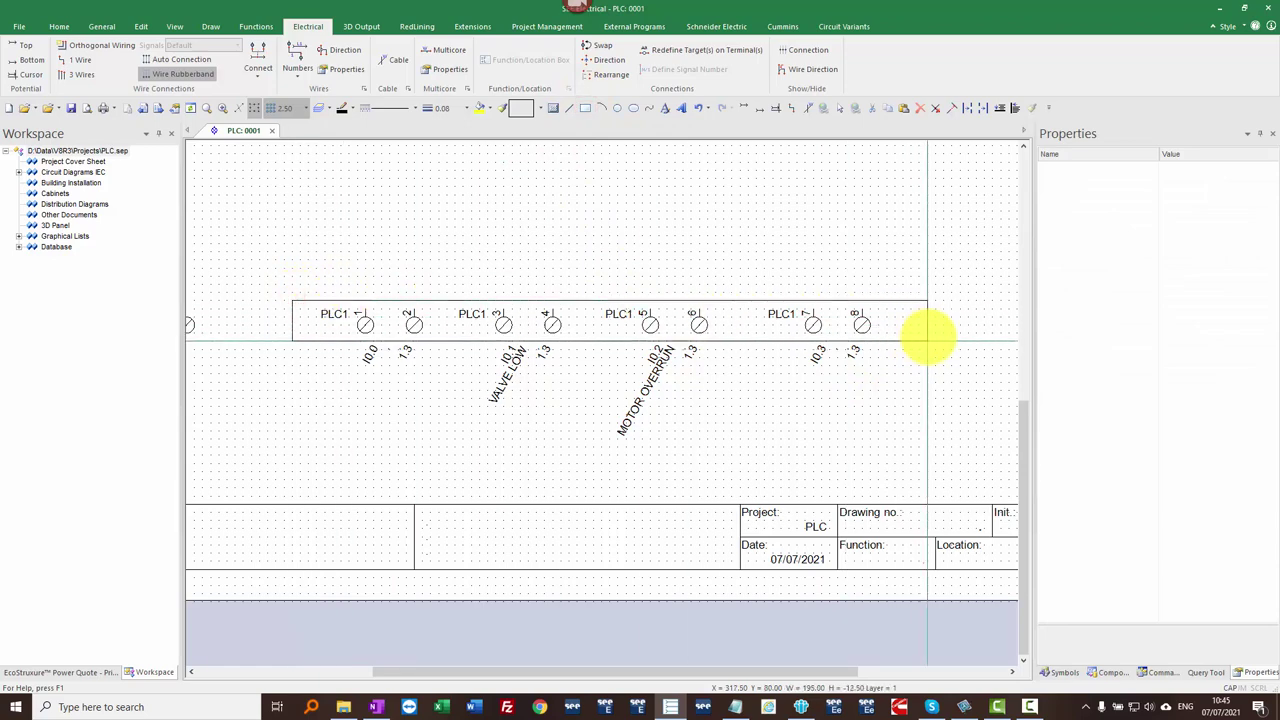
click(927, 340)
Step: Group the rectangle and the four PLC1 signals into a single component of type Block
mouse_move(946, 418)
mouse_down()
mouse_move(589, 371)
mouse_move(218, 262)
mouse_up()
right_click(370, 229)
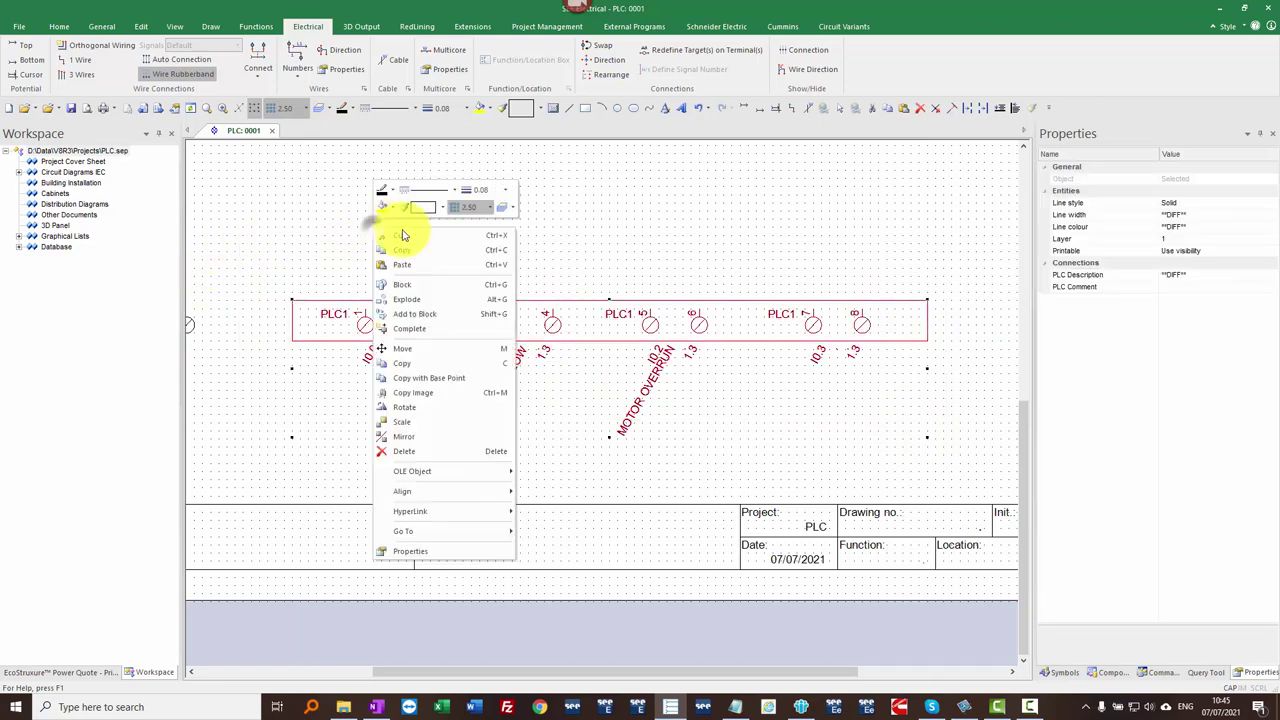
click(430, 290)
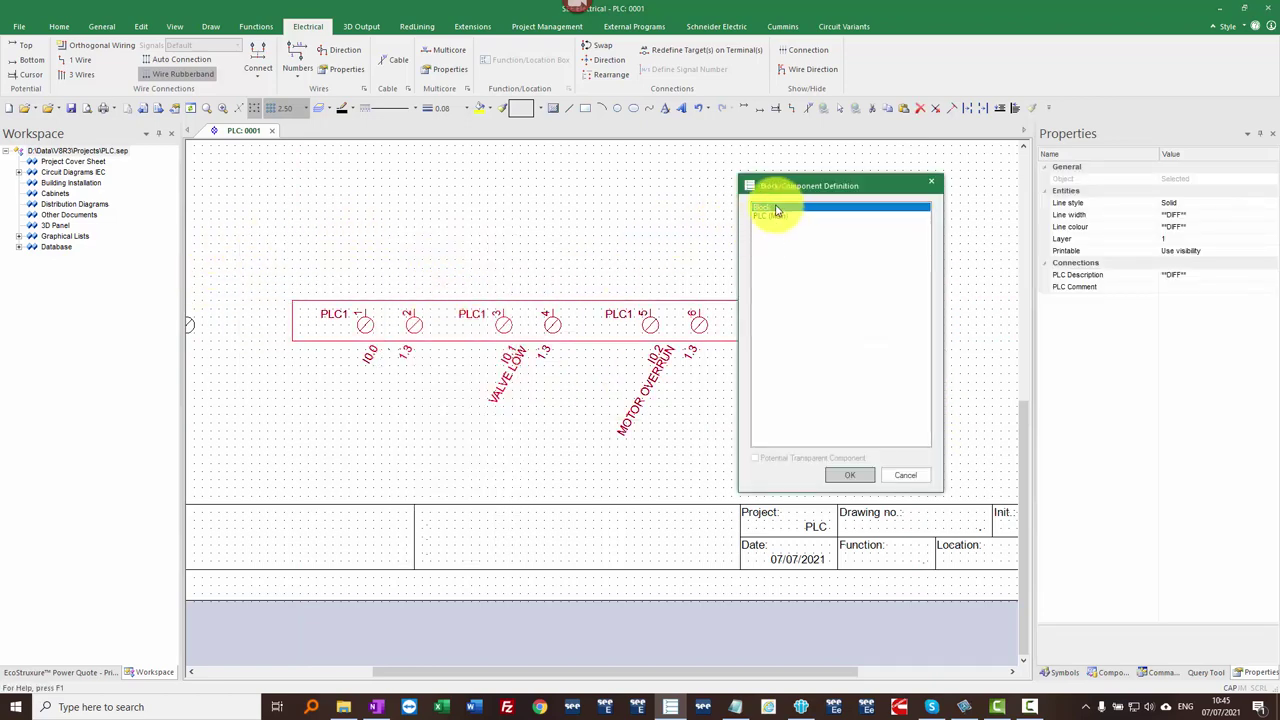
click(850, 477)
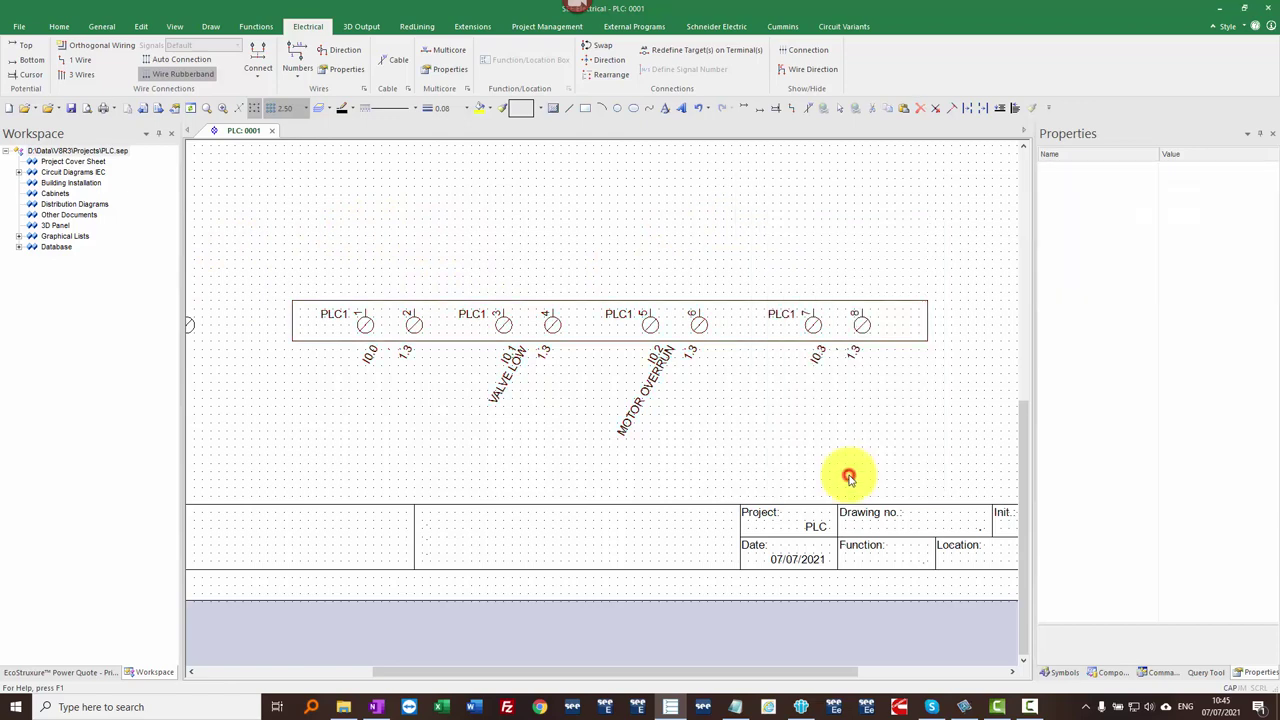
Step: Hide the product name on the I0.1, I0.2 and I0.3 signals in the block, leaving it shown on the first signal
double_click(505, 322)
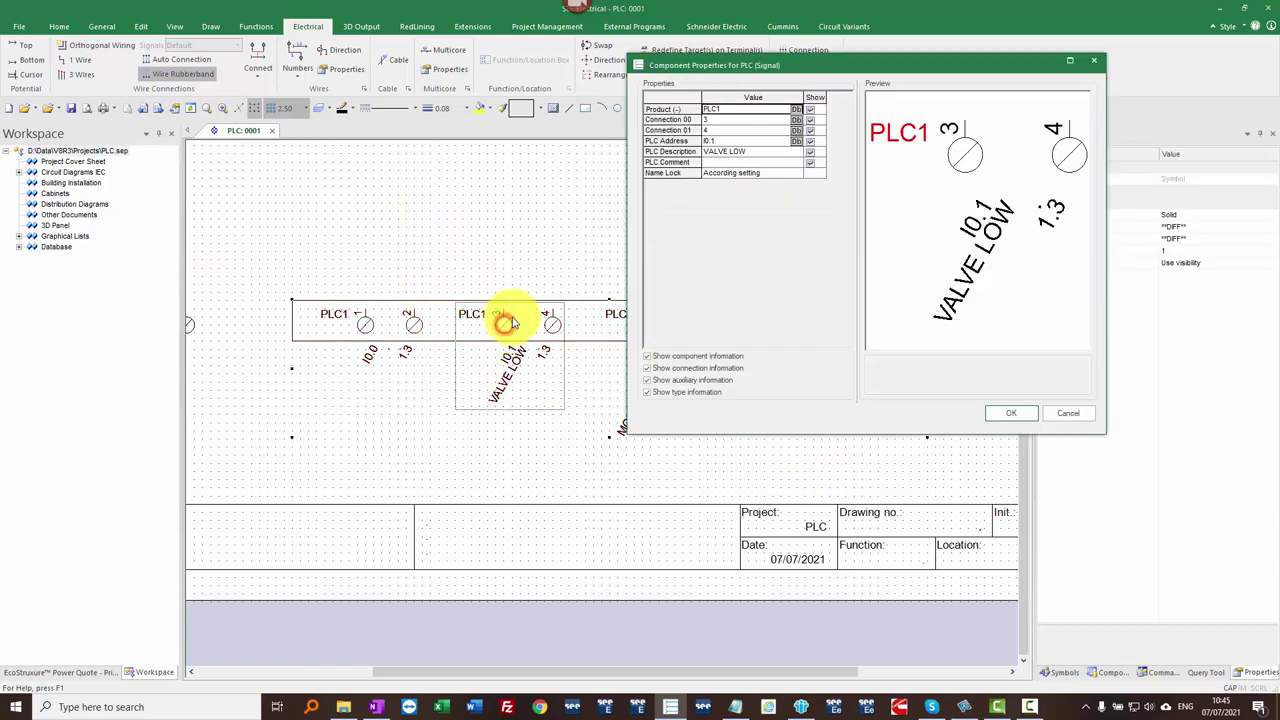
click(809, 109)
click(1012, 420)
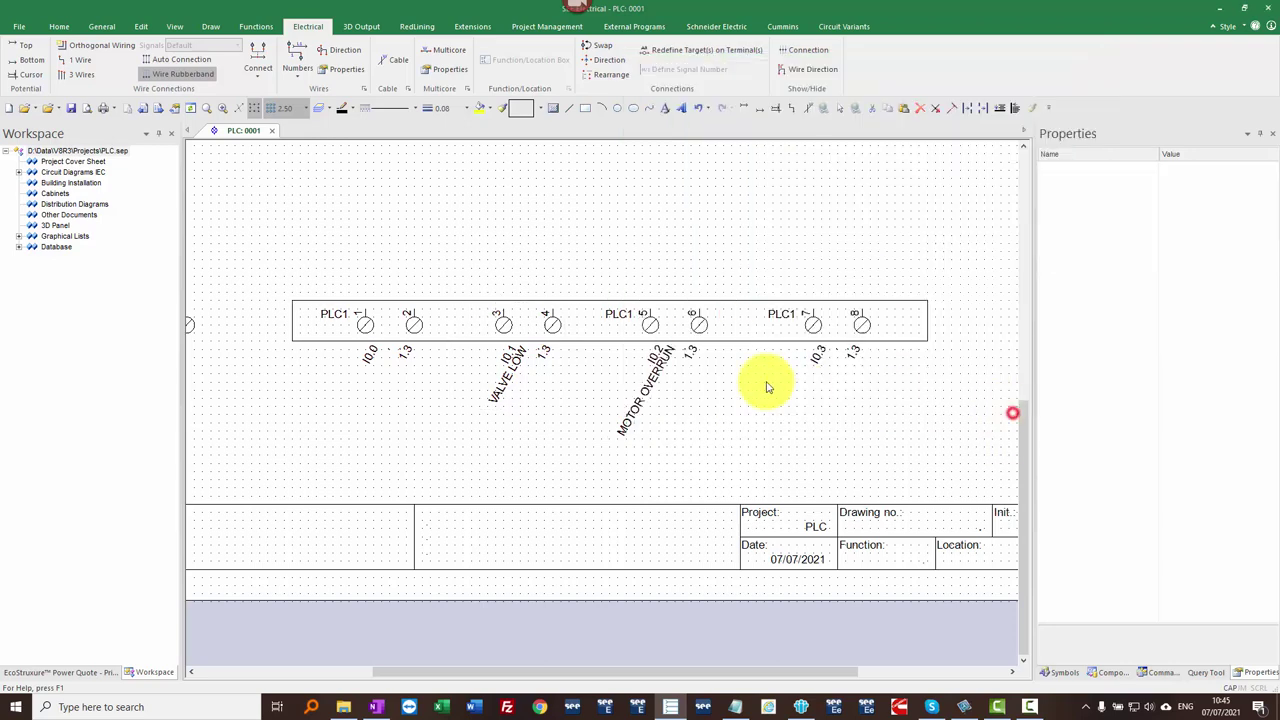
double_click(650, 317)
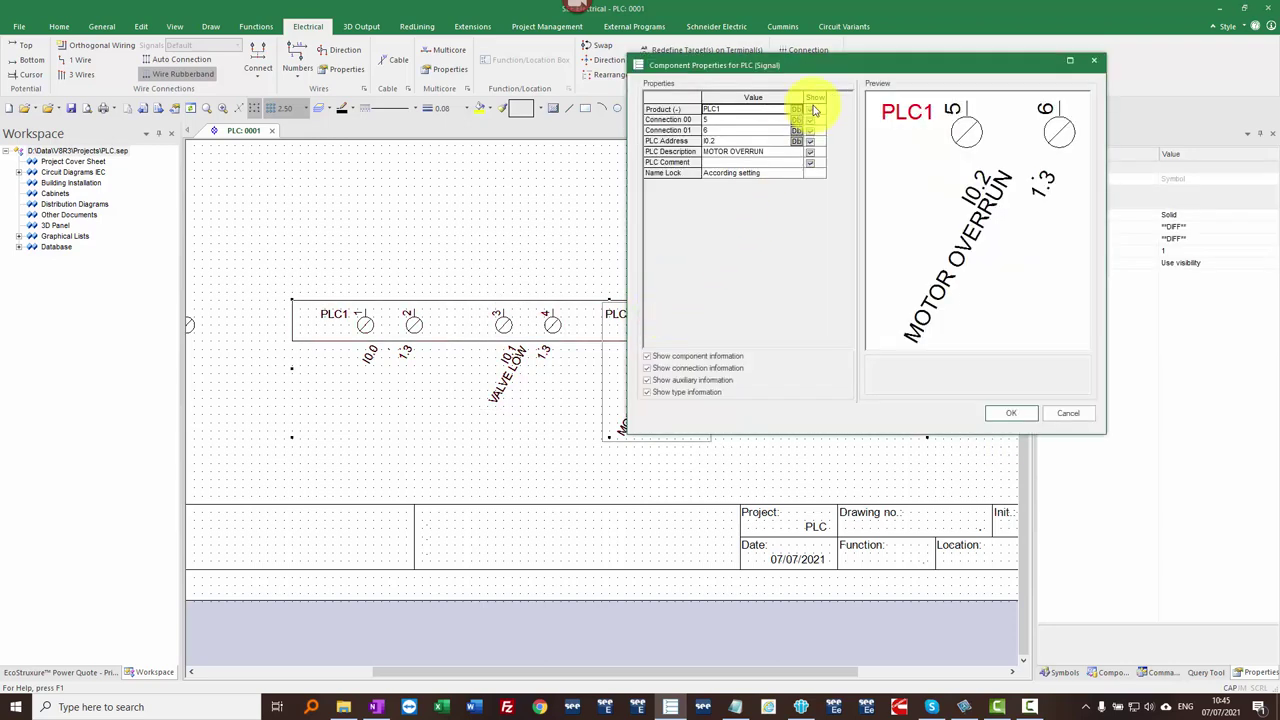
click(810, 109)
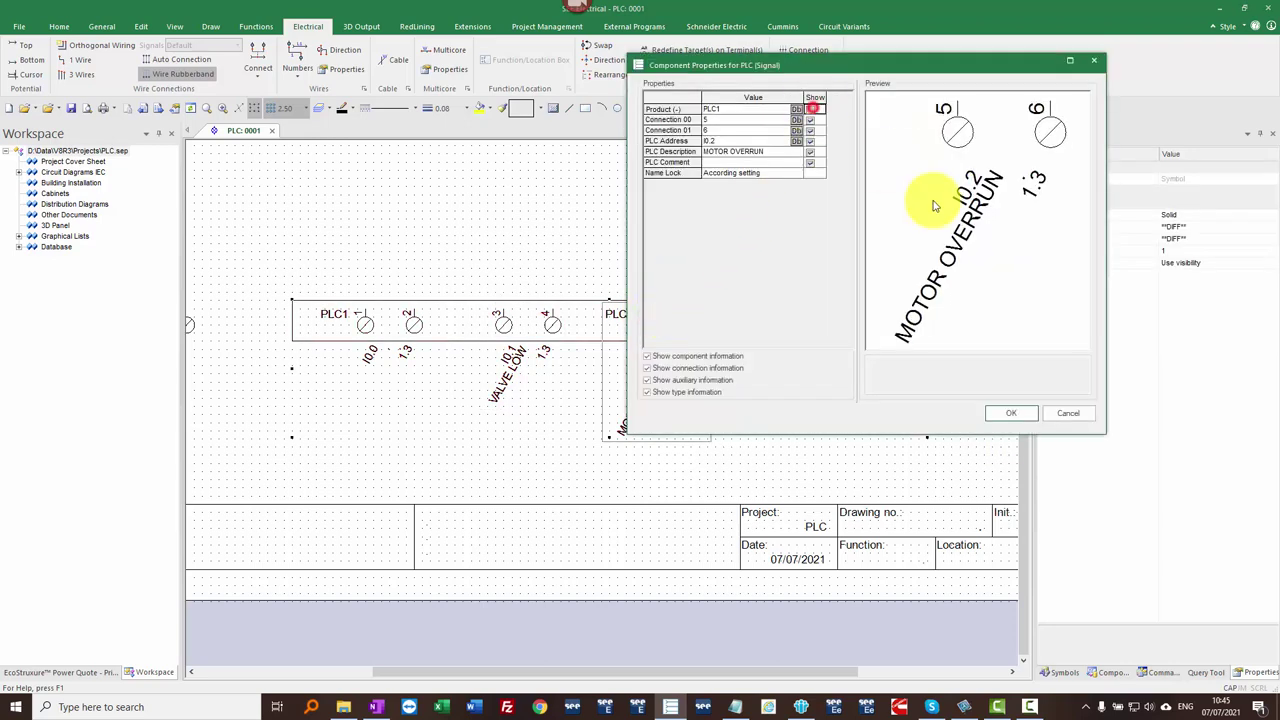
click(1012, 415)
click(812, 322)
double_click(812, 322)
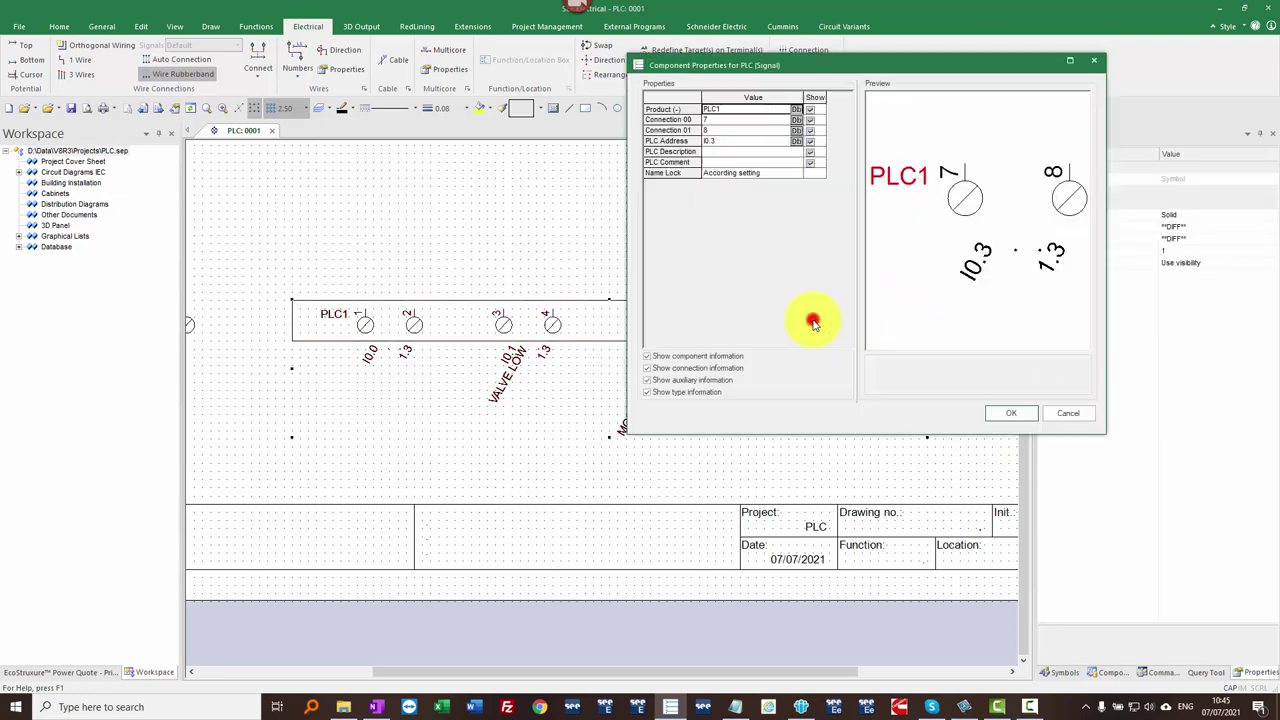
click(810, 109)
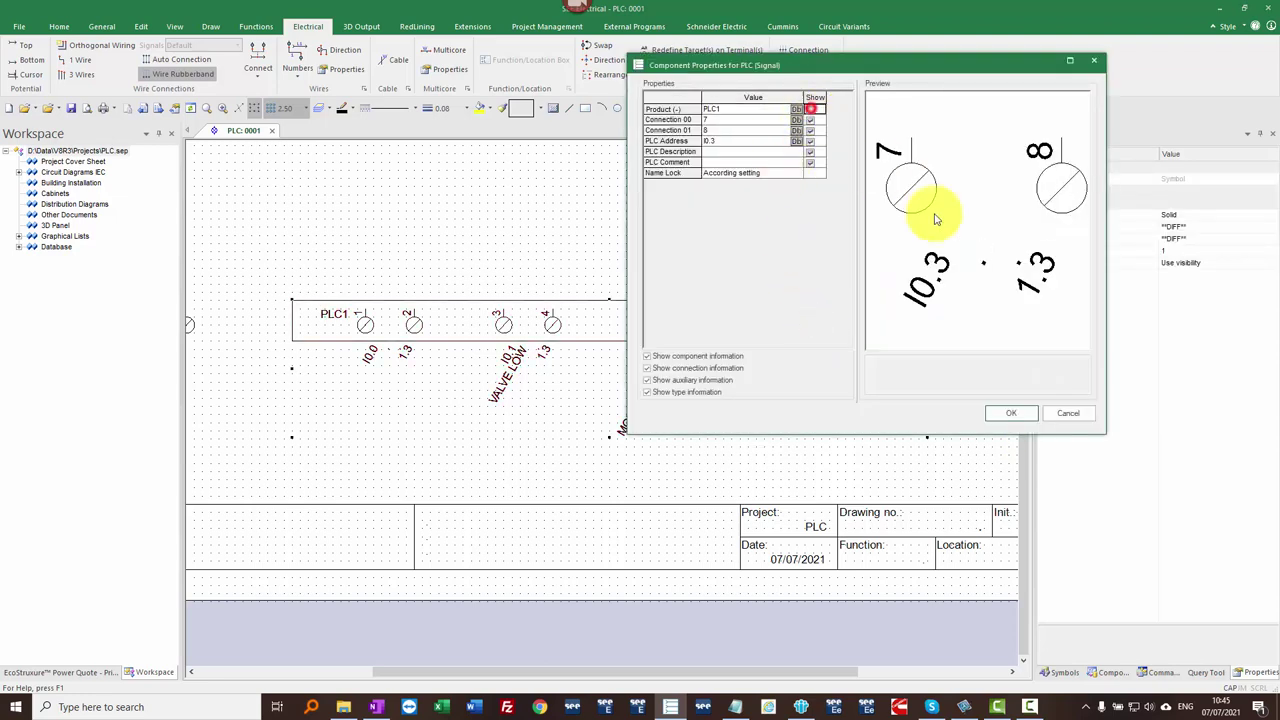
click(1012, 415)
Step: Copy the PLC1 card directly to its right as PLC2 and dismiss the check report
scroll(600, 409, down, 3)
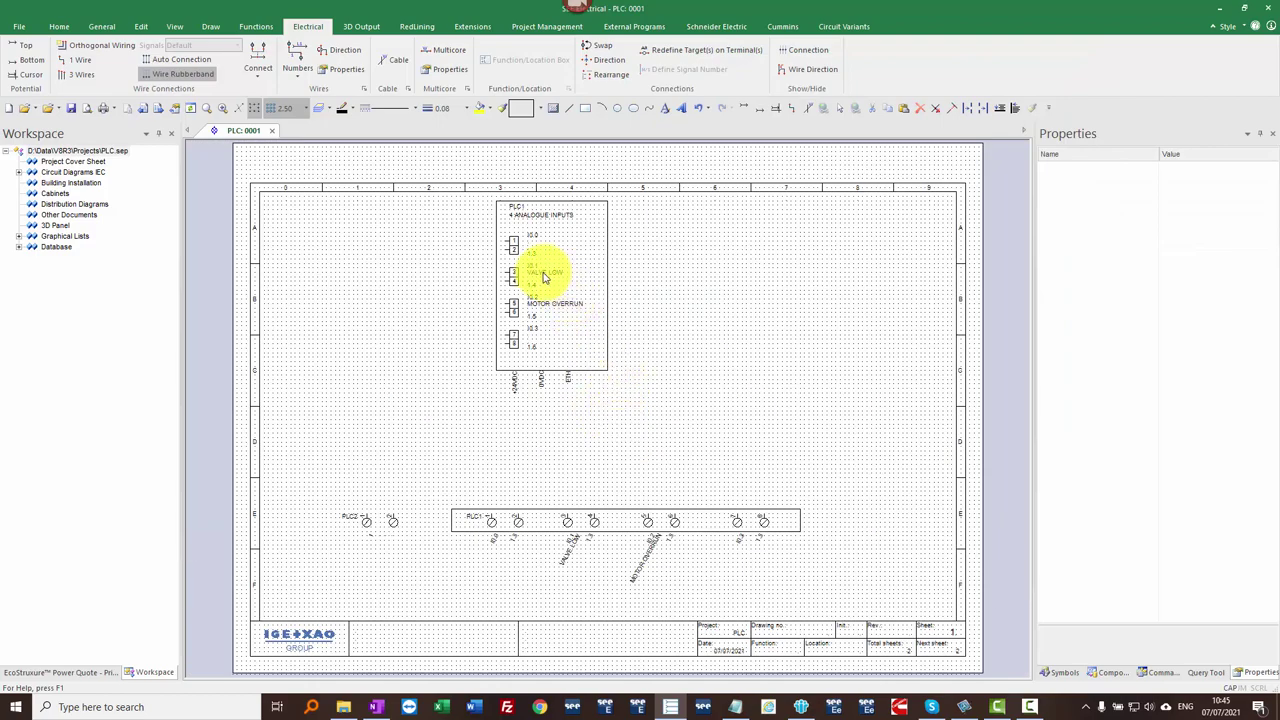
drag(543, 276, 665, 272)
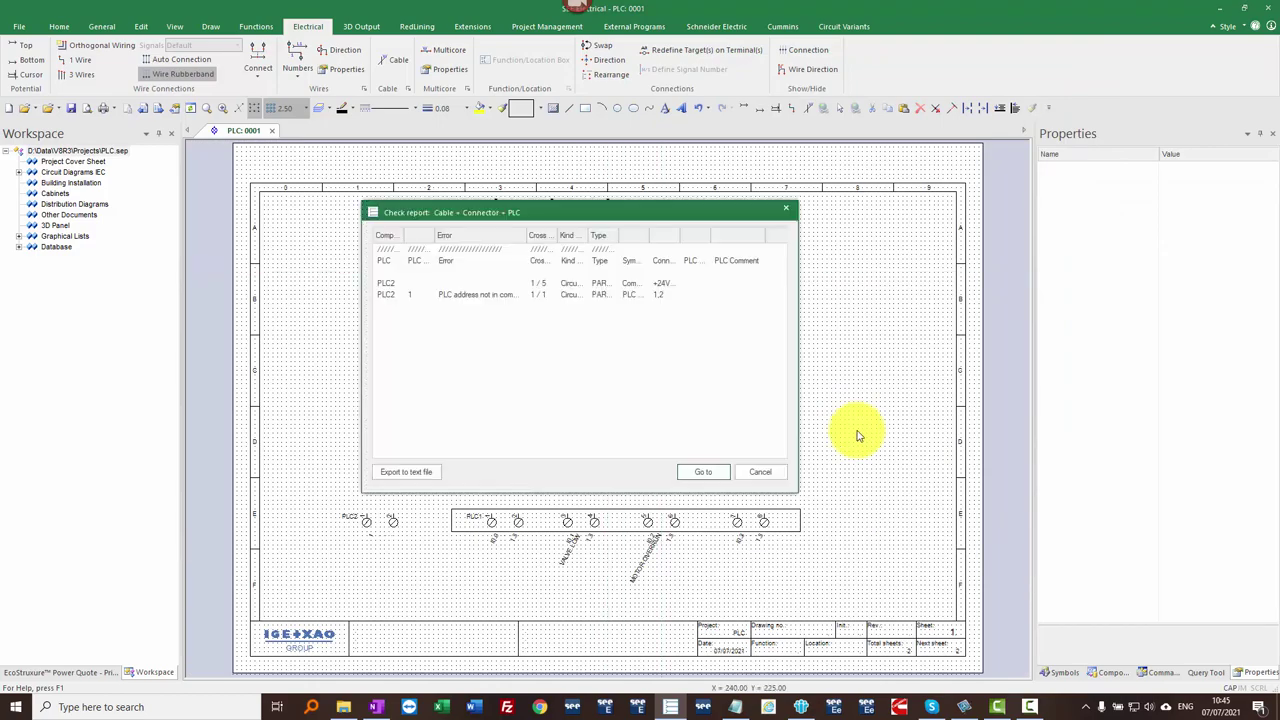
click(762, 472)
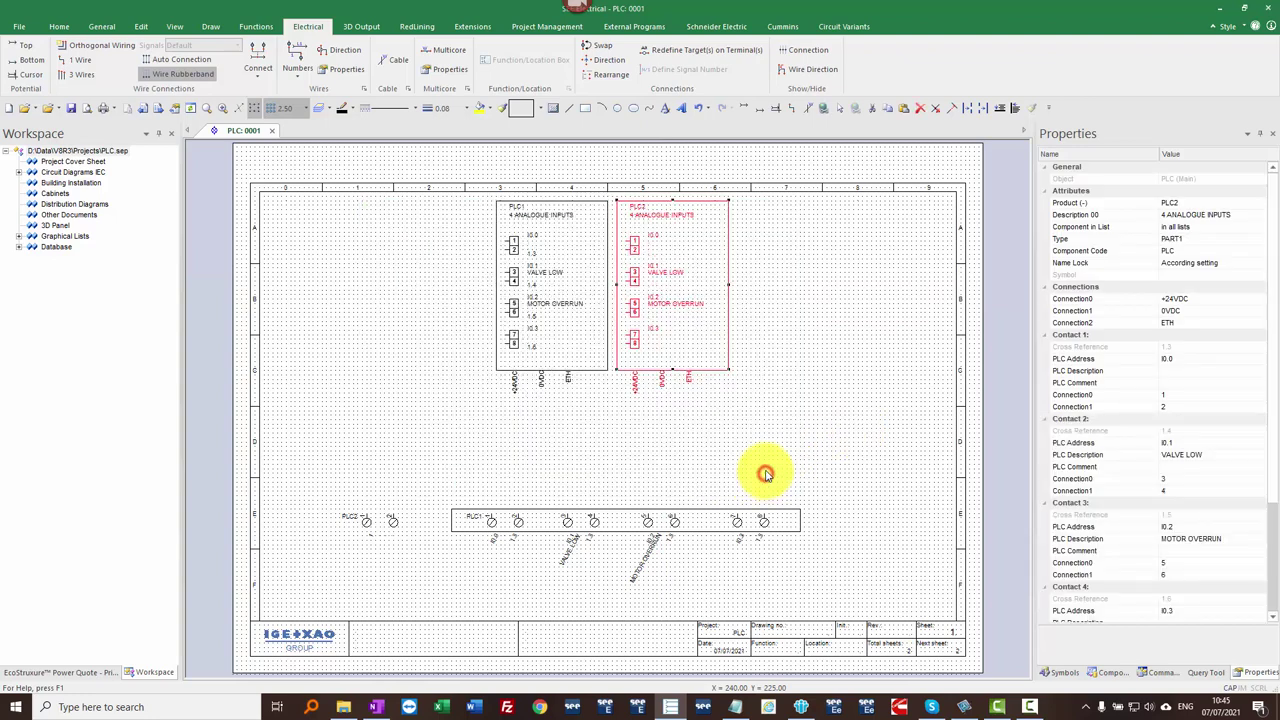
click(834, 286)
Step: Set the PLC2 card's four PLC addresses to I1.0, I1.1, I1.2 and I1.3, then dismiss the check report
click(702, 204)
double_click(702, 204)
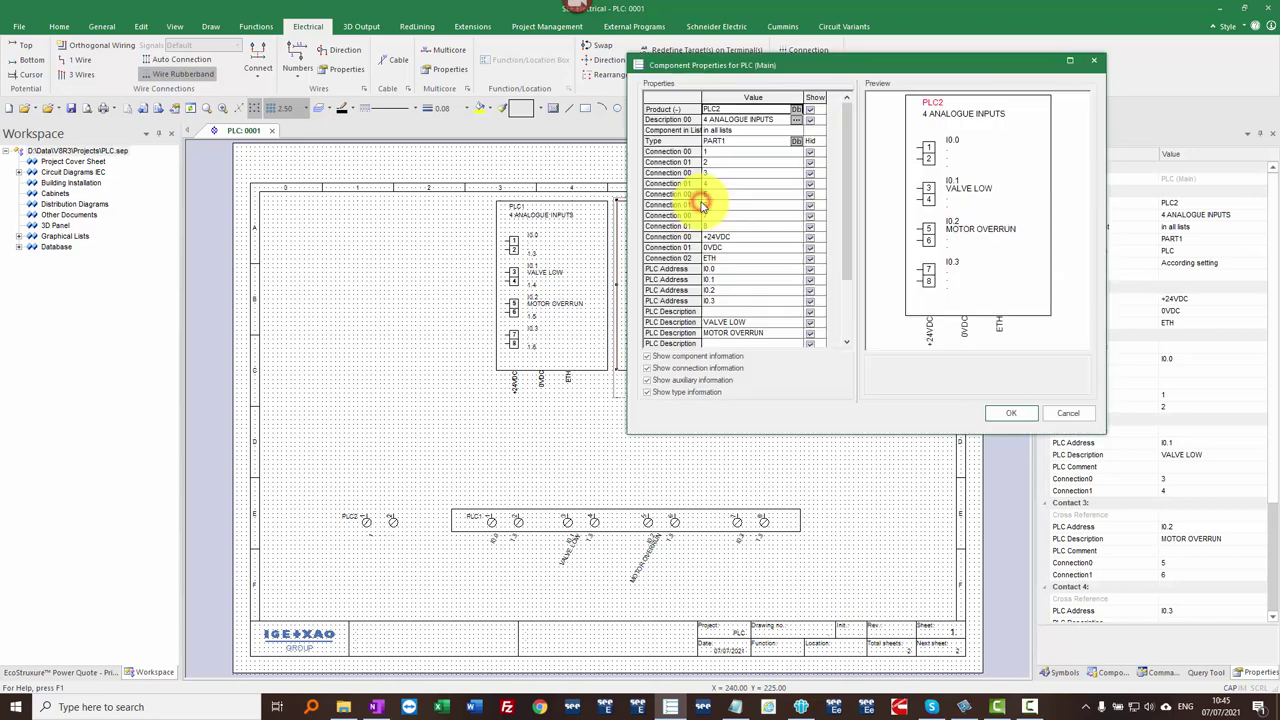
click(725, 270)
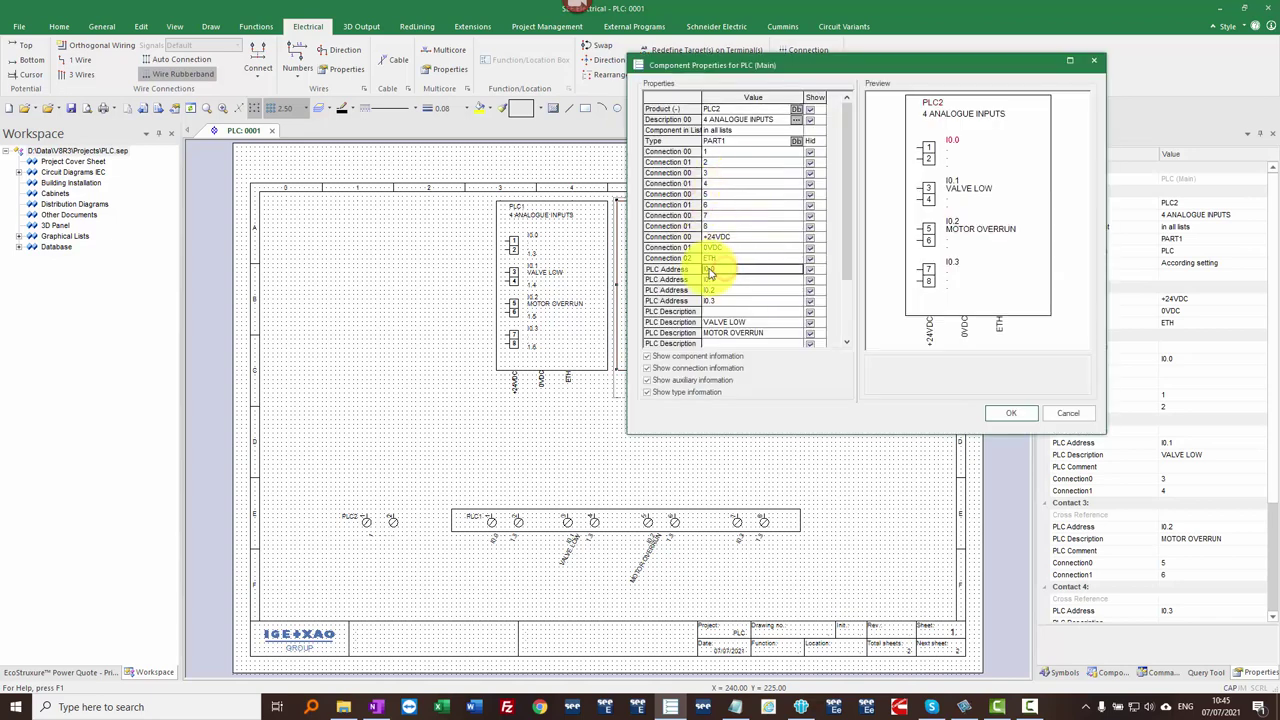
click(757, 270)
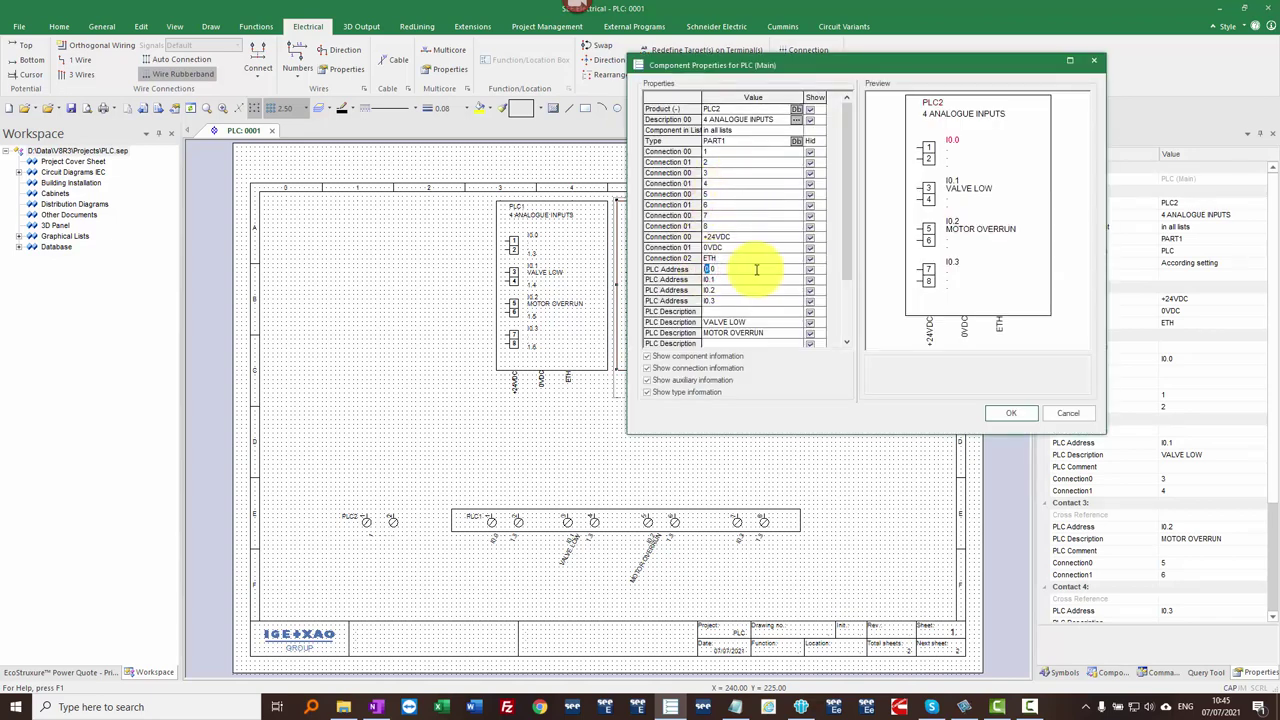
text(1)
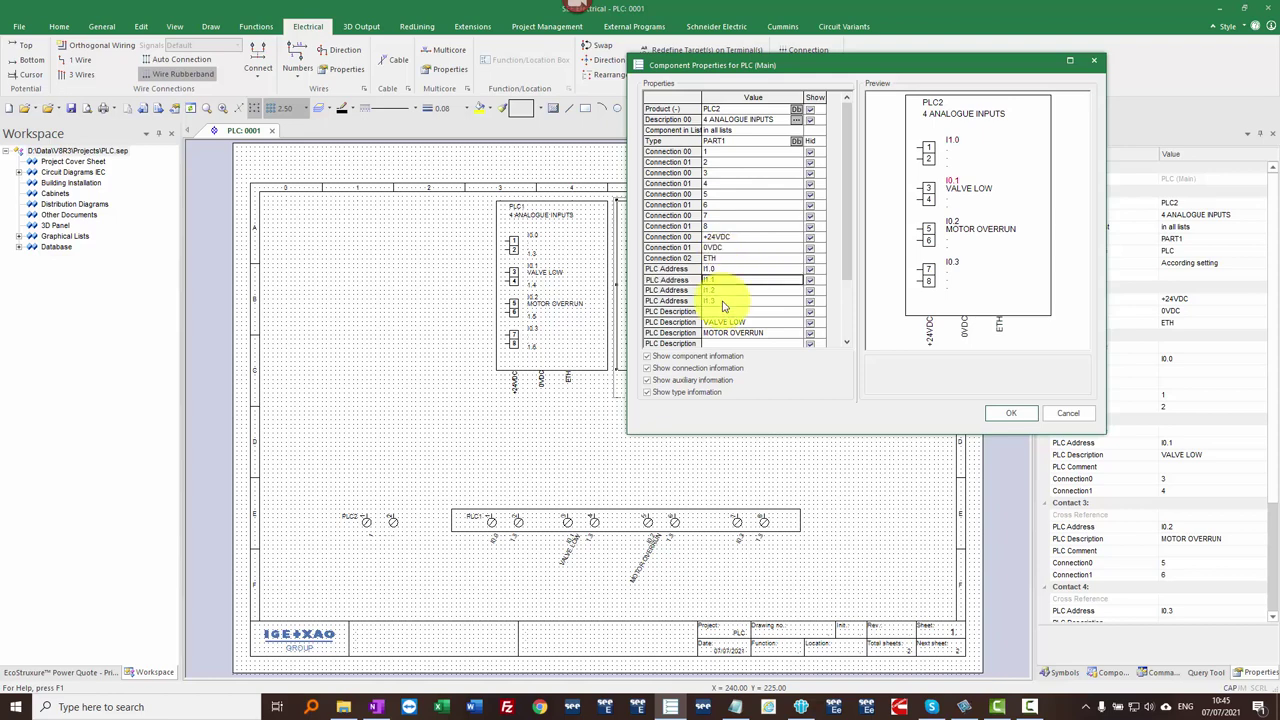
click(1017, 414)
click(760, 471)
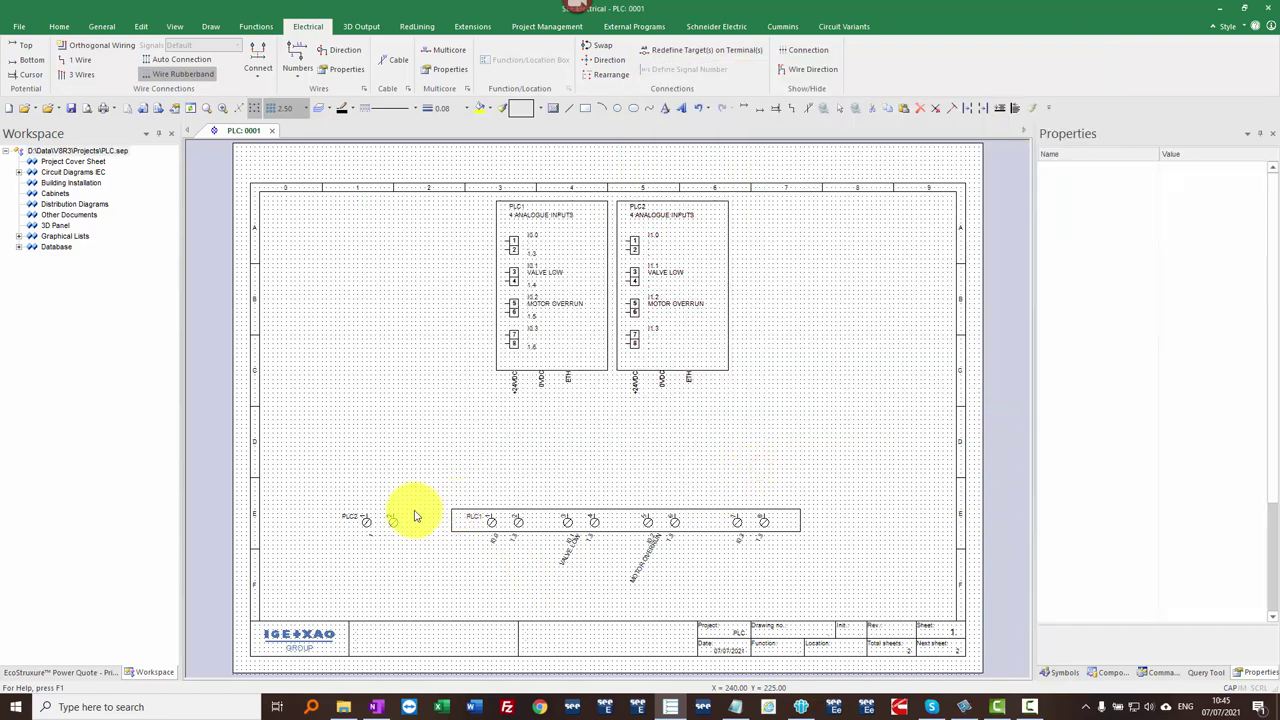
Step: Delete the loose PLC2 signal and move the PLC1 signal block up and left into the cleared space
click(400, 521)
drag(390, 518, 315, 479)
Step: Copy the PLC1 signal block and paste it into the lower half of diagram page 0002
click(18, 172)
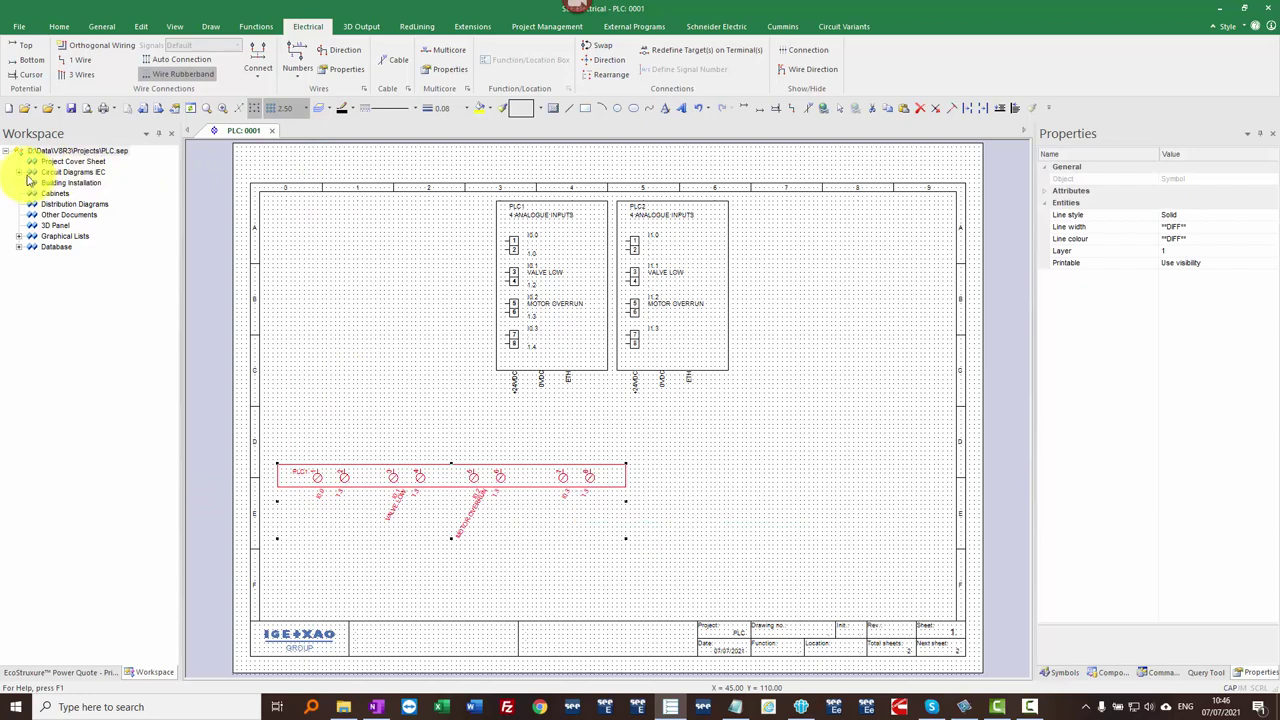
click(477, 186)
click(326, 133)
right_click(556, 368)
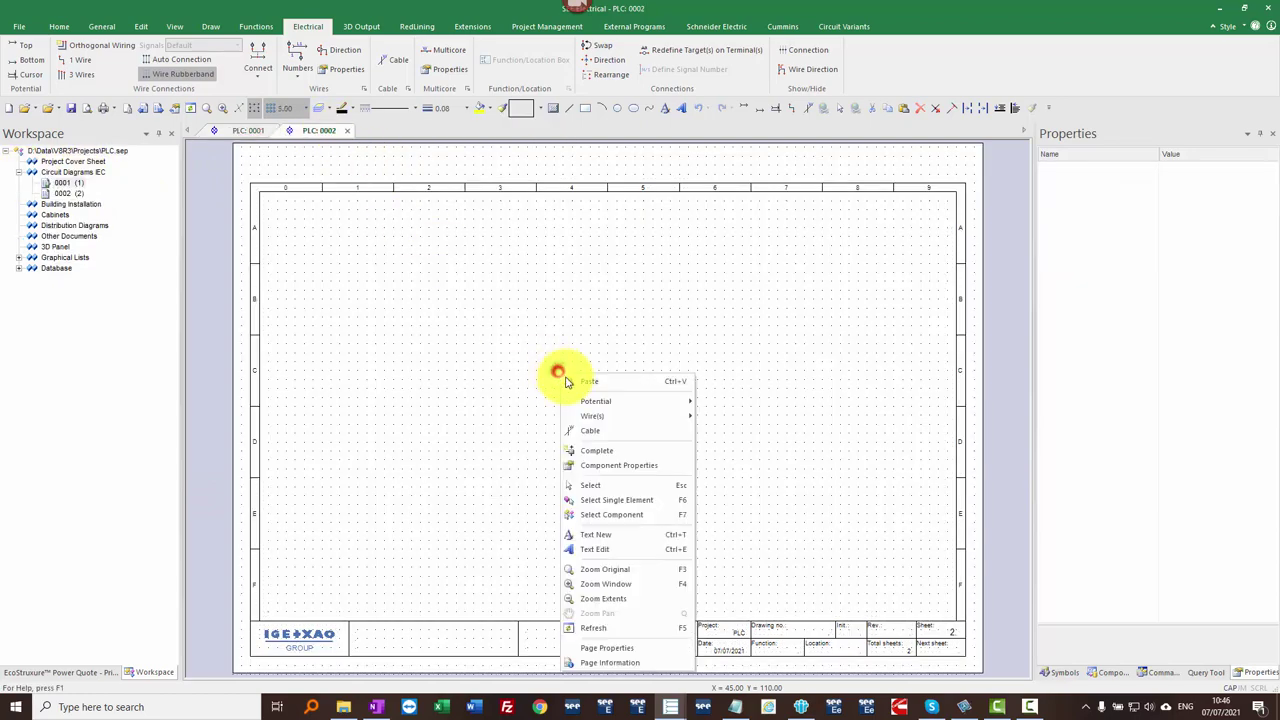
click(606, 381)
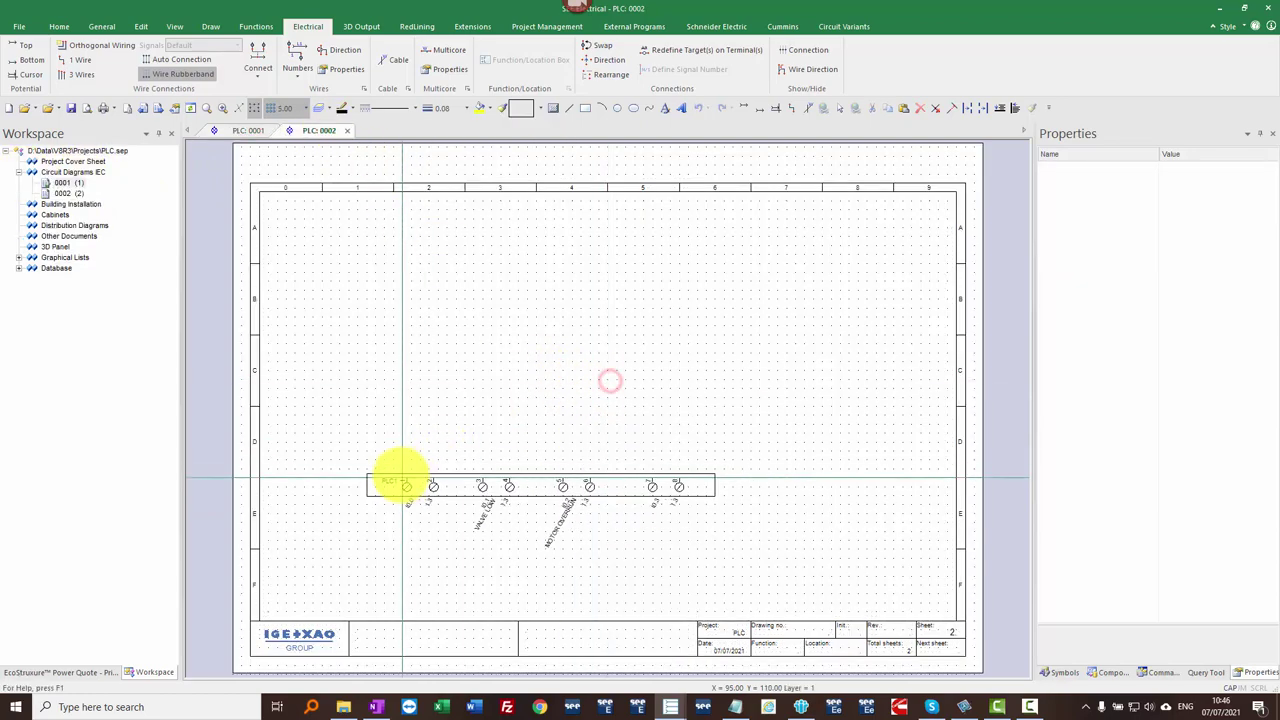
click(400, 477)
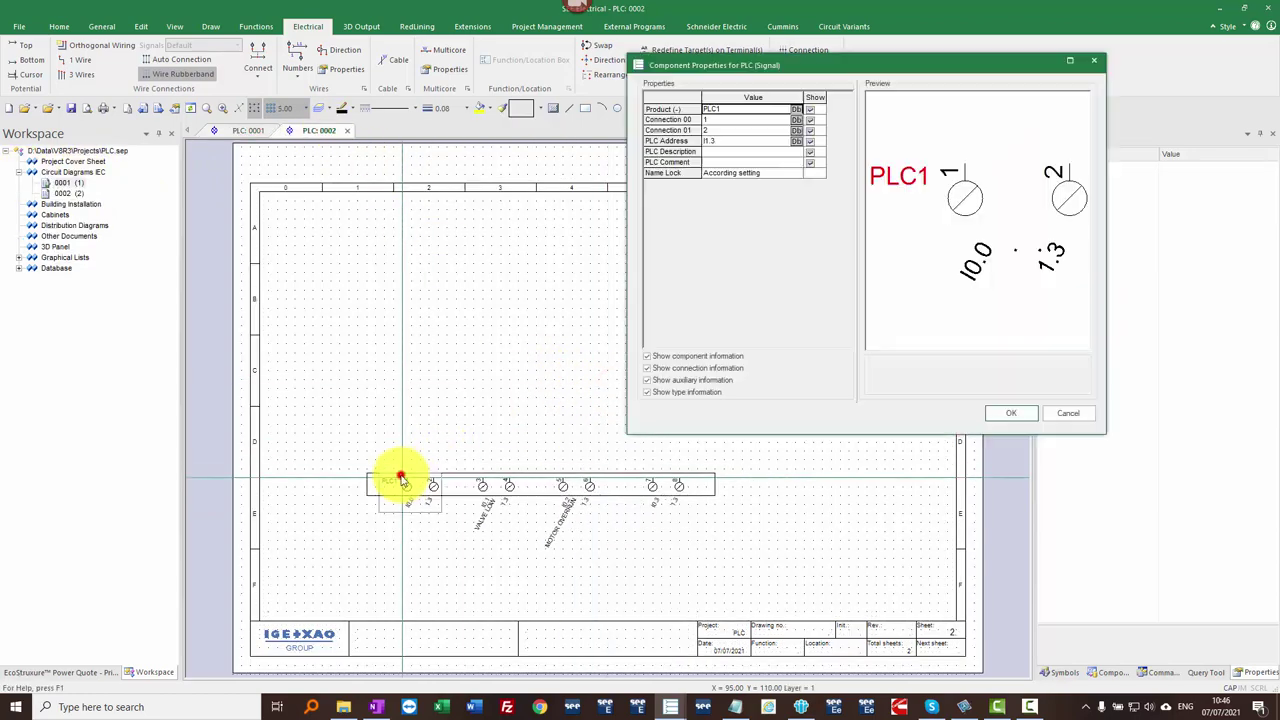
Step: Link the pasted signal block to PLC2, choosing address I1.0 with connections 1 and 2 for its first signal
click(795, 110)
click(495, 261)
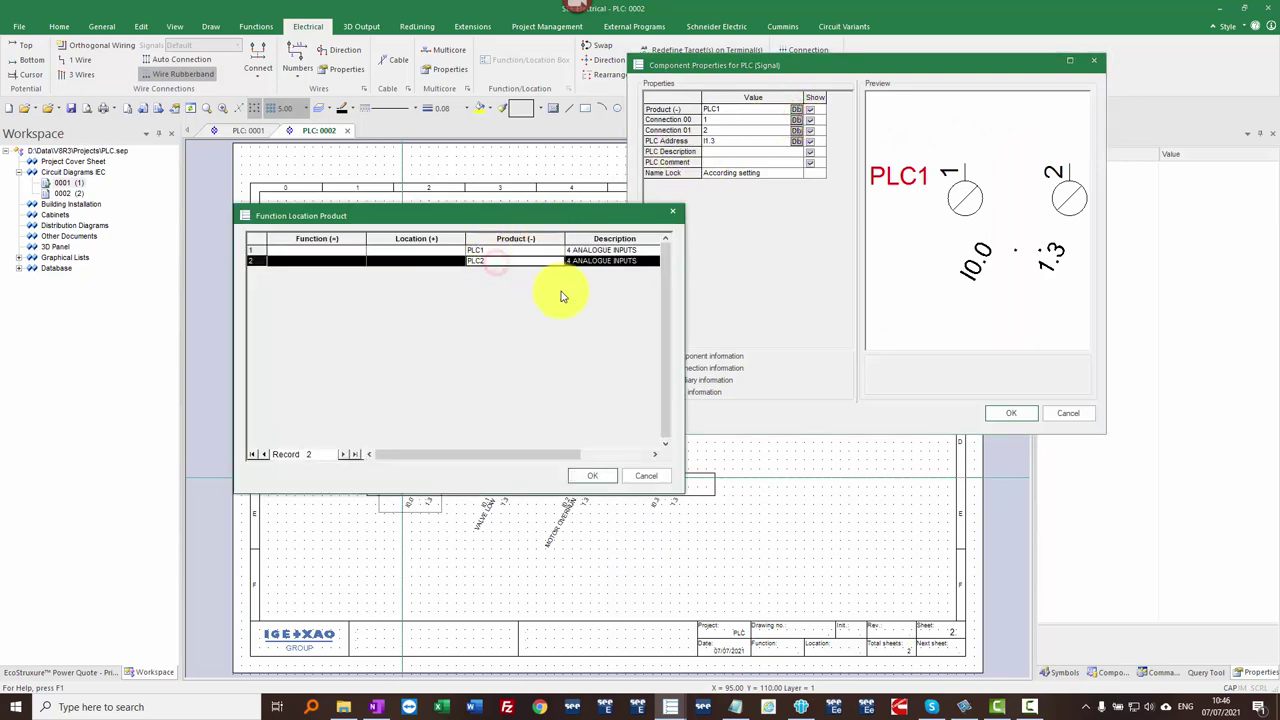
click(592, 476)
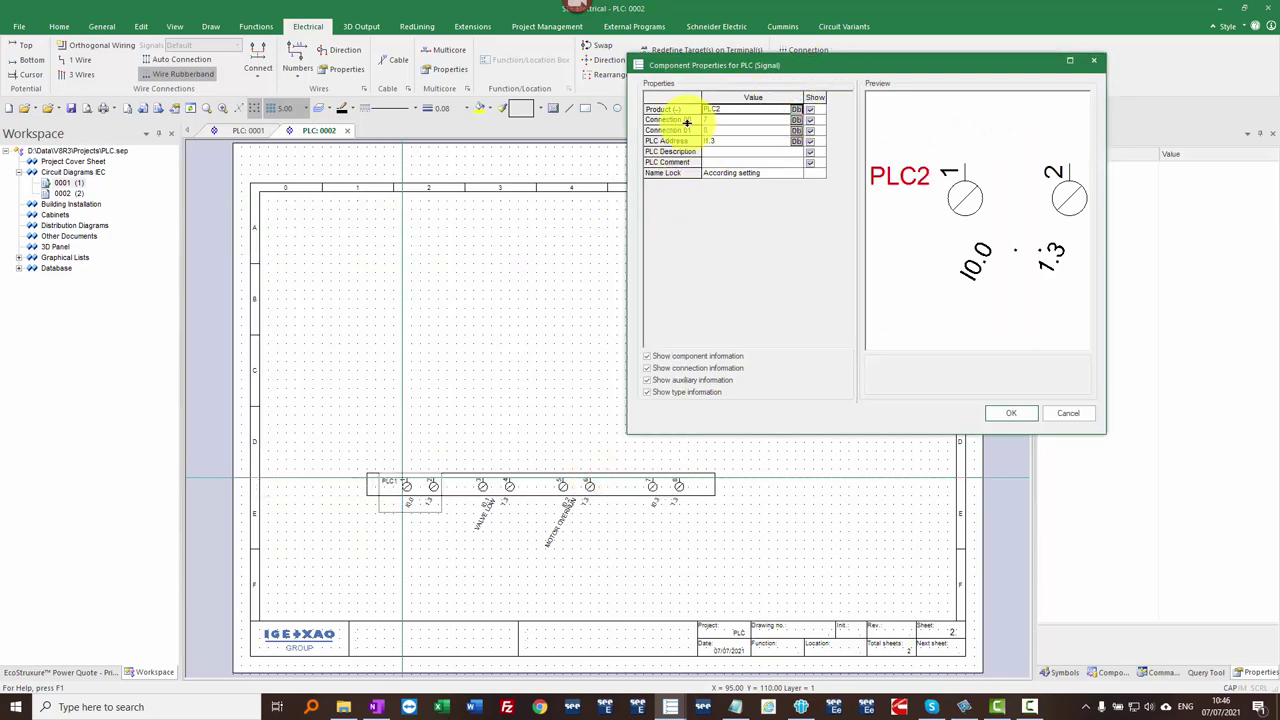
click(796, 141)
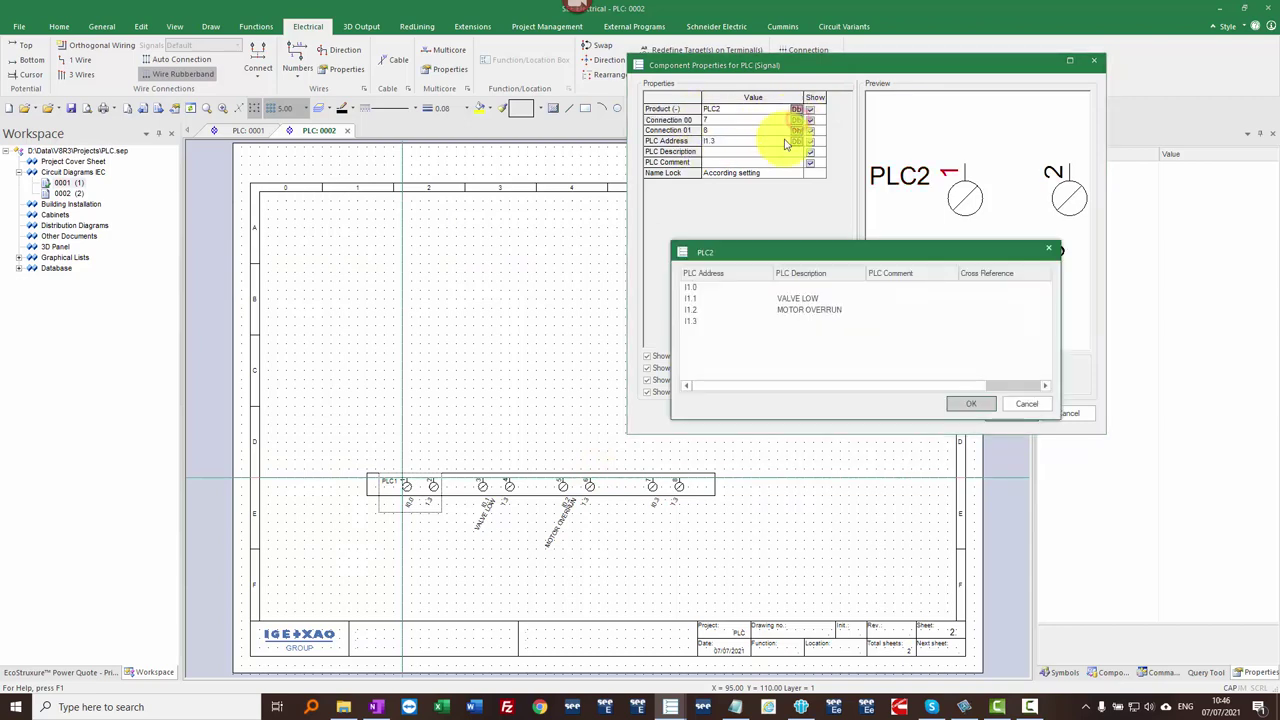
click(697, 288)
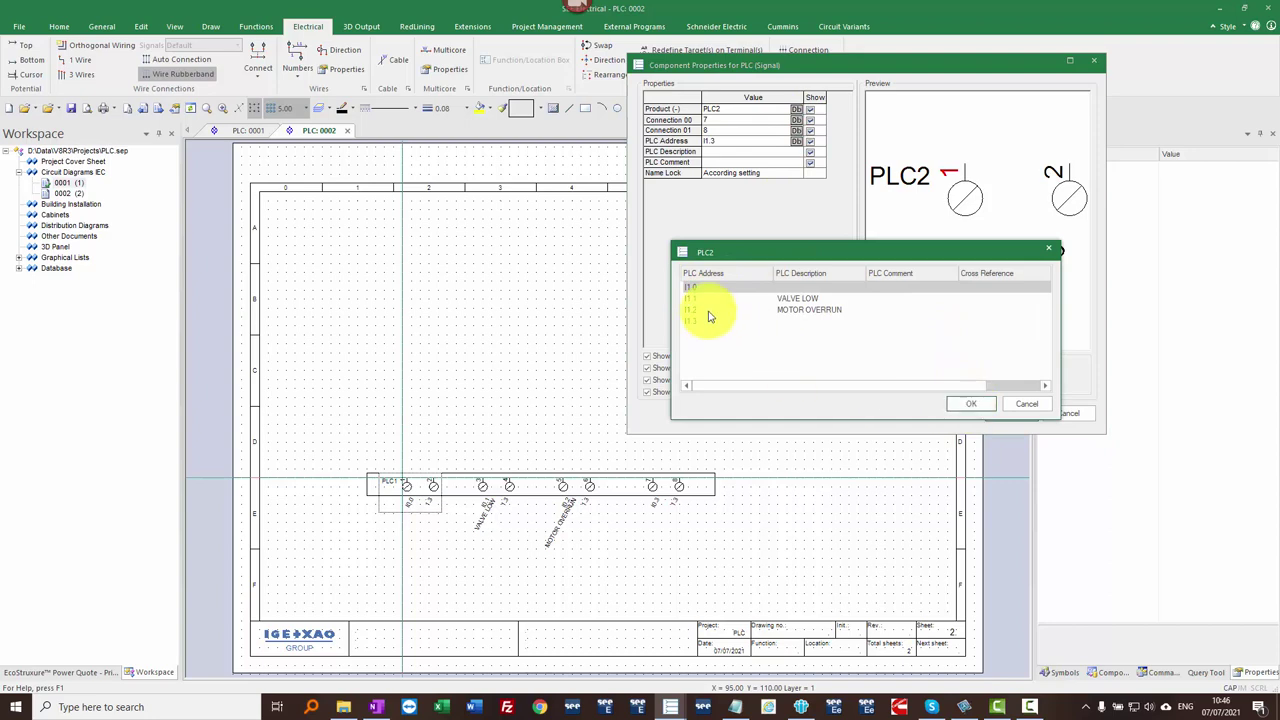
click(967, 403)
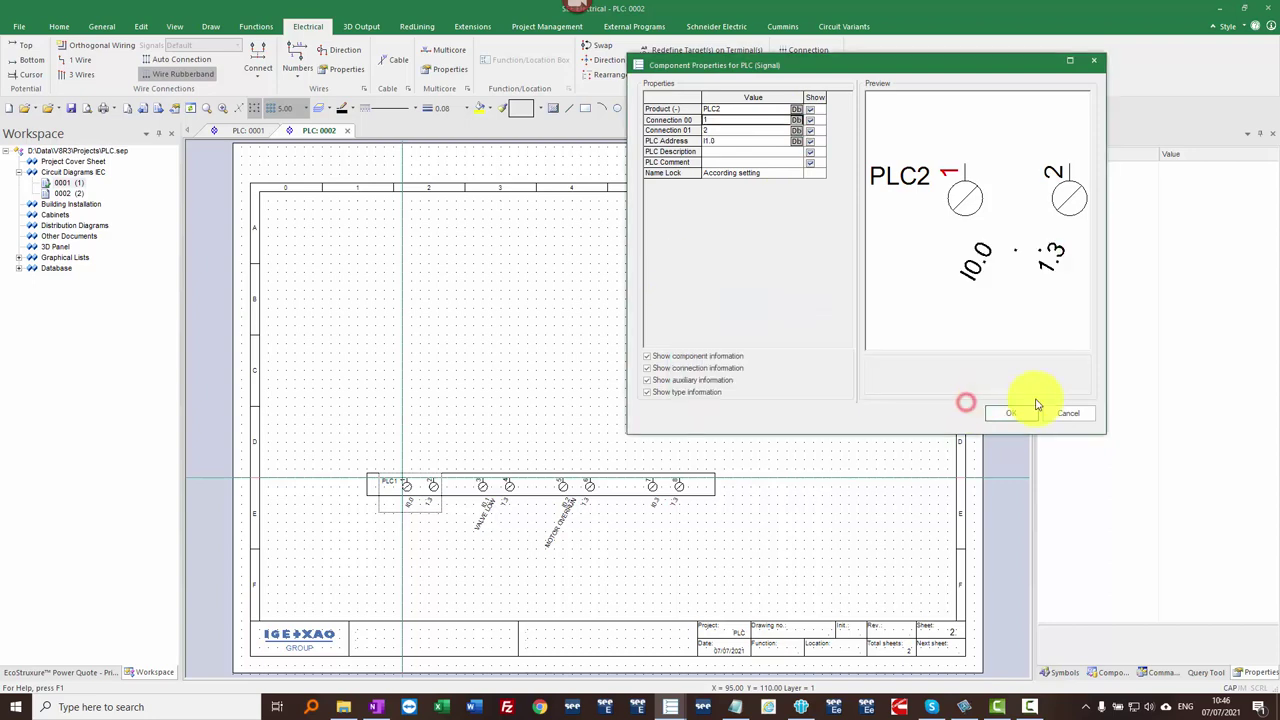
click(1022, 413)
key(Escape)
Step: Follow the pasted block's cross-reference to the PLC2 card and examine the cross-references of its four inputs
scroll(603, 408, up, 3)
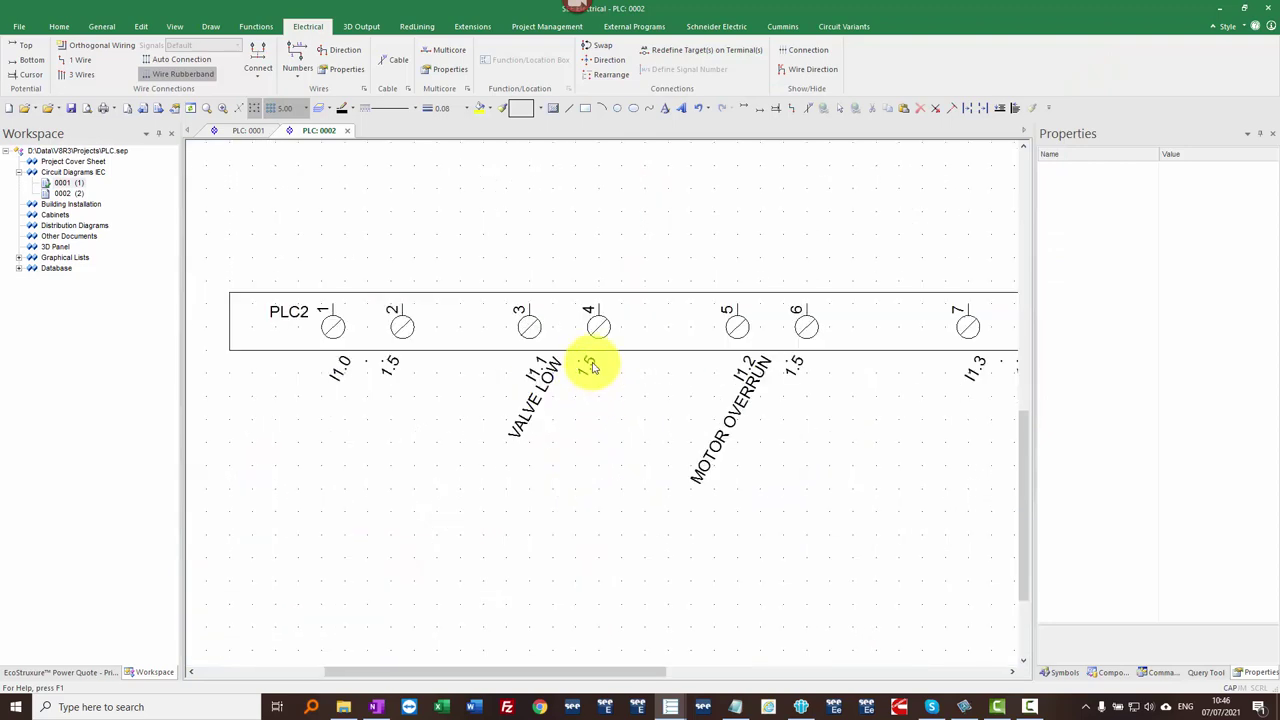
key(ctrl+Tab)
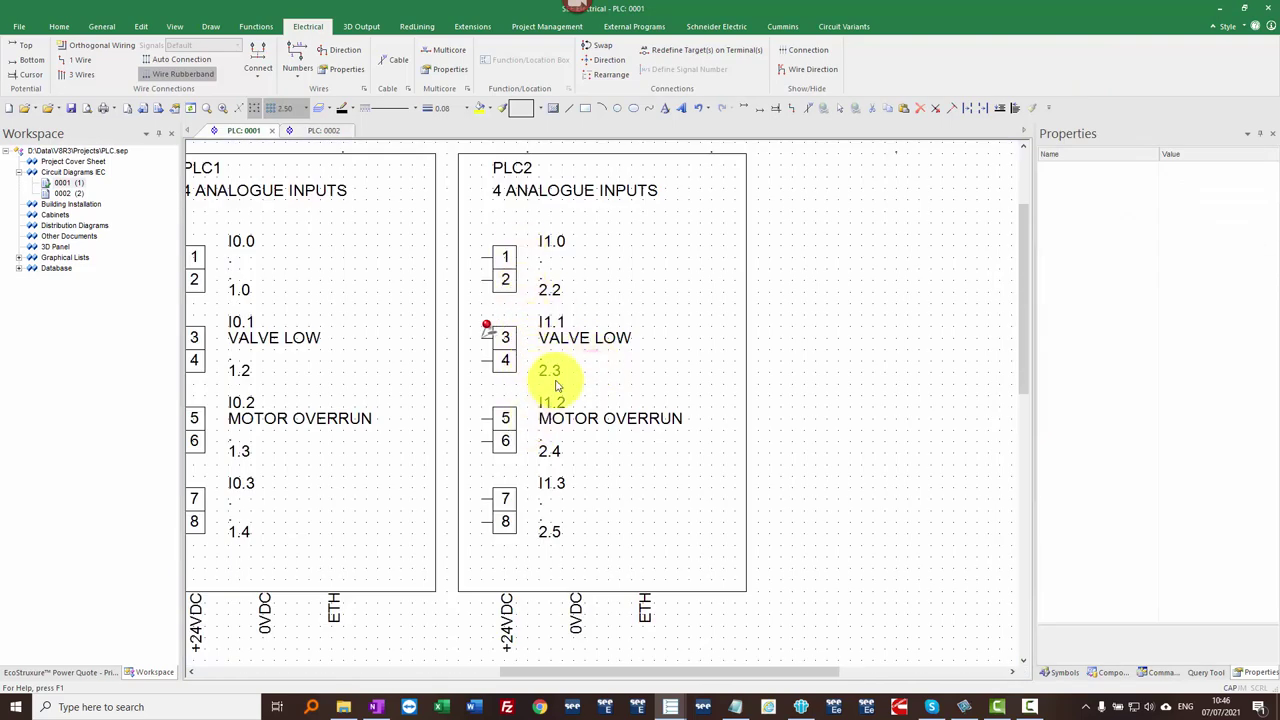
click(557, 383)
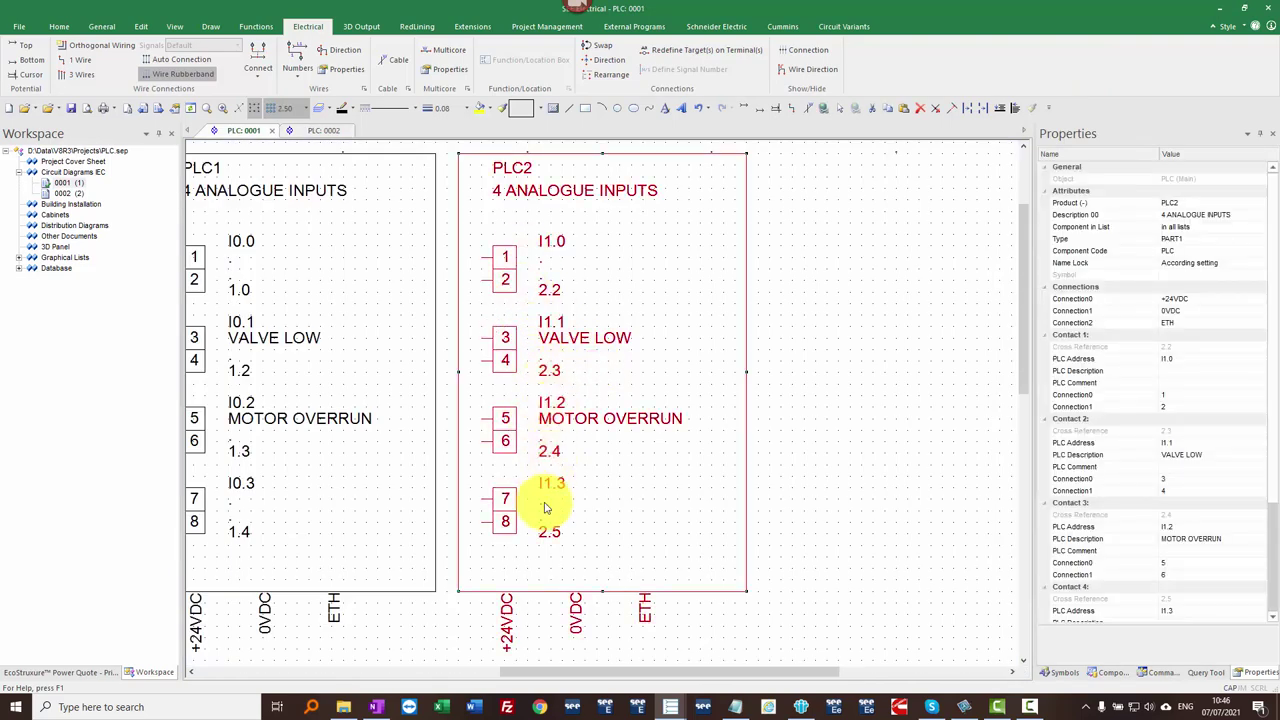
click(848, 494)
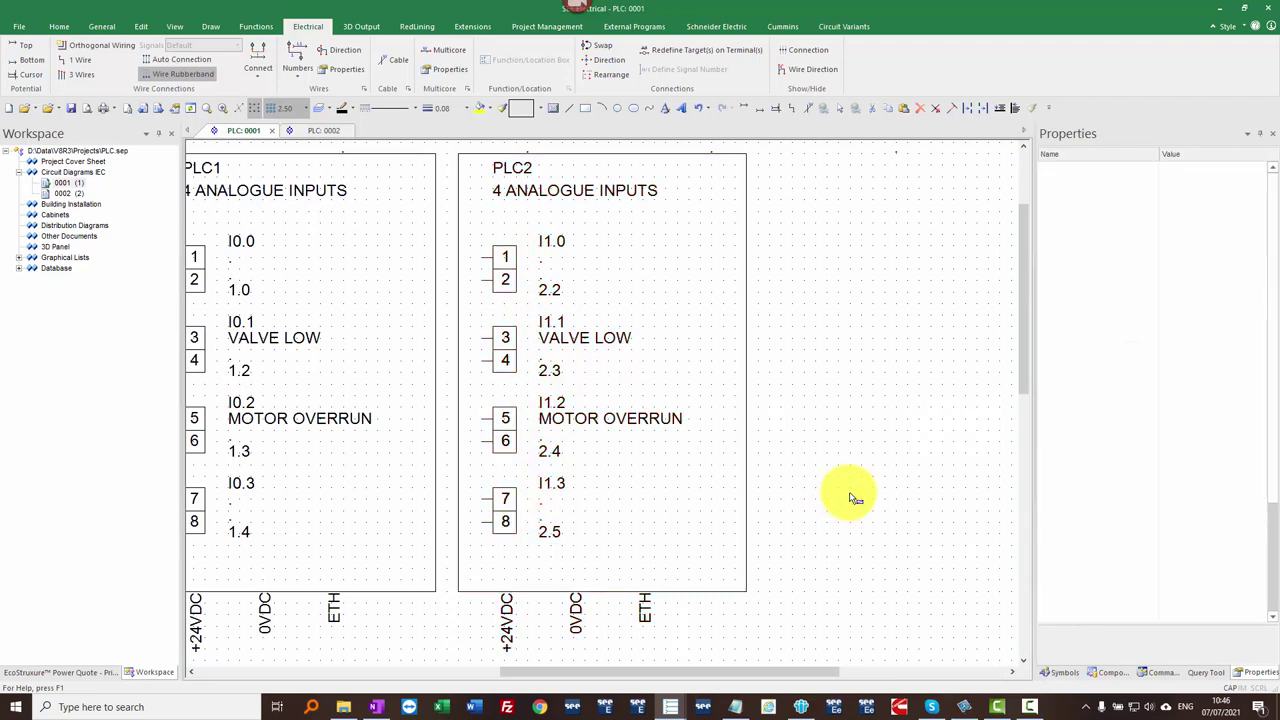
Step: Review the project database's PLC I/O view and PLC I/O editor, including the address columns, and return to page 0002
click(330, 130)
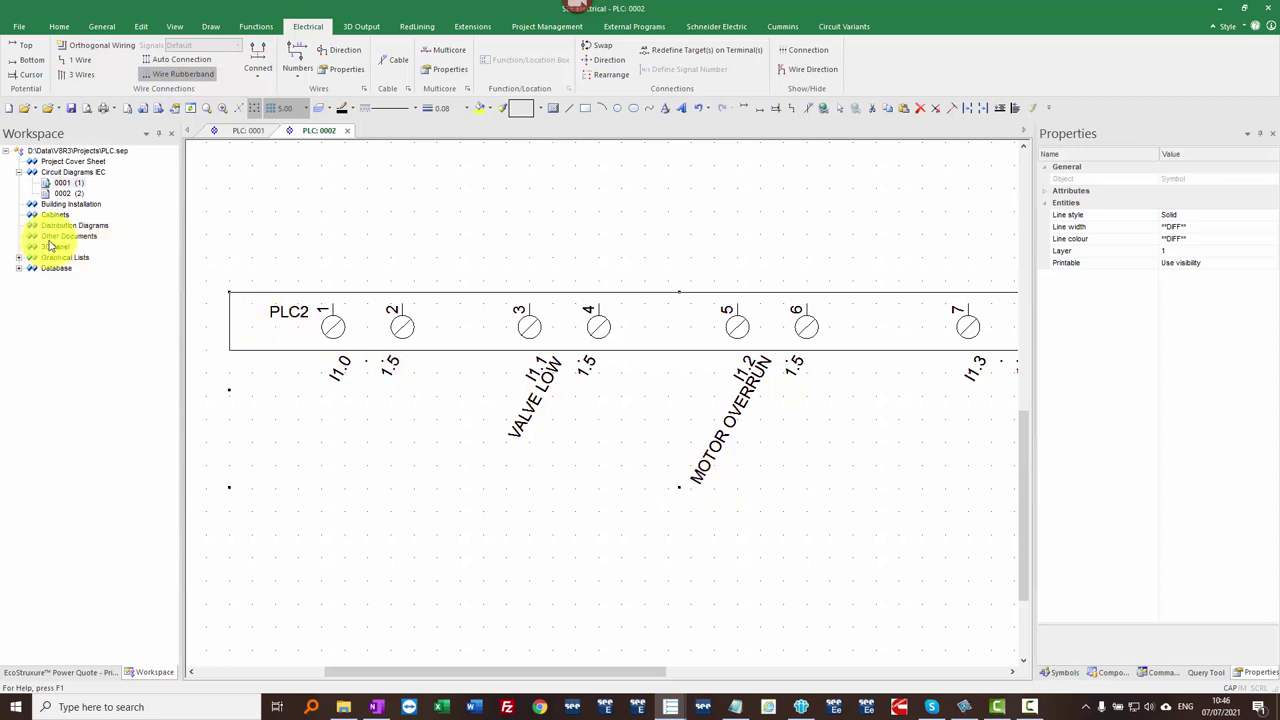
click(18, 268)
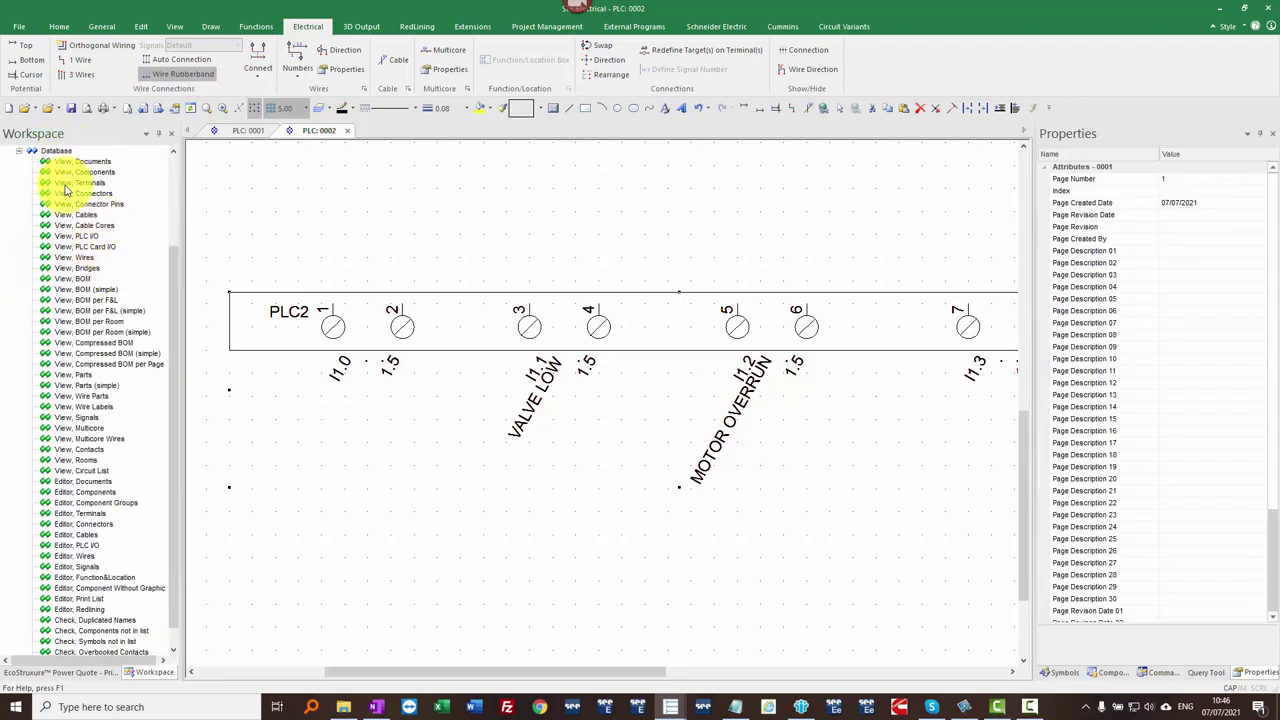
double_click(62, 236)
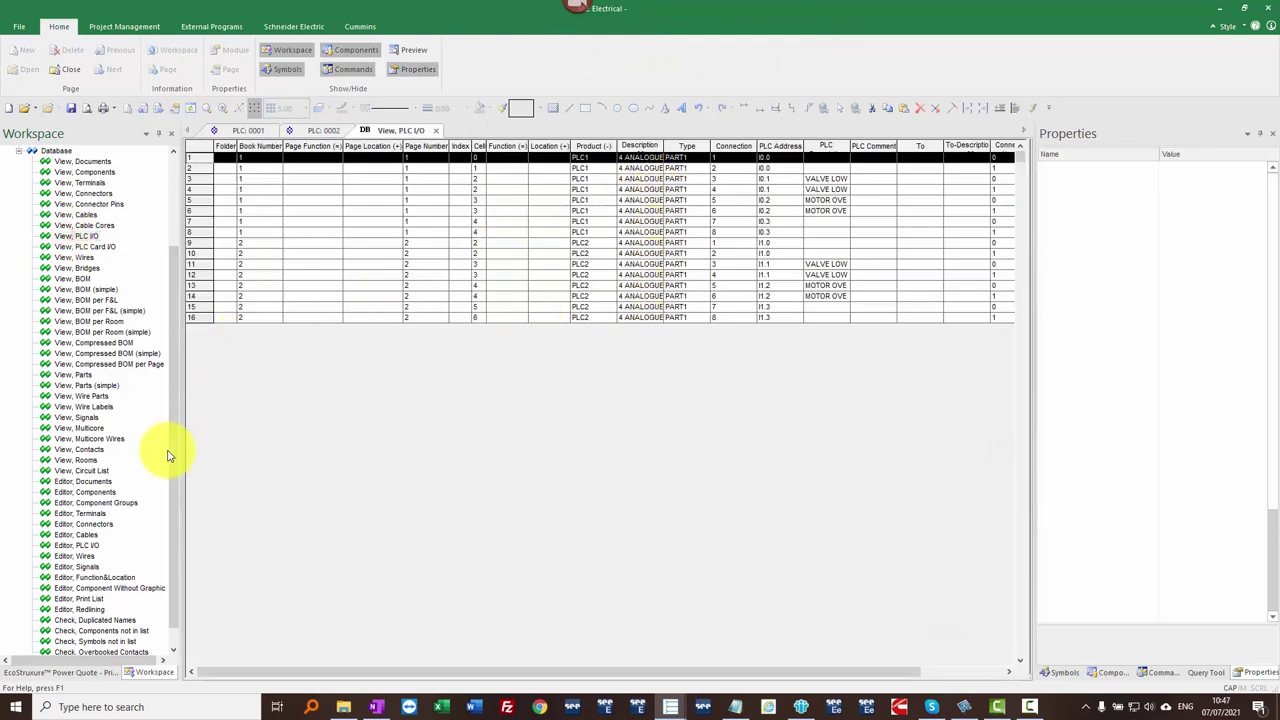
double_click(86, 545)
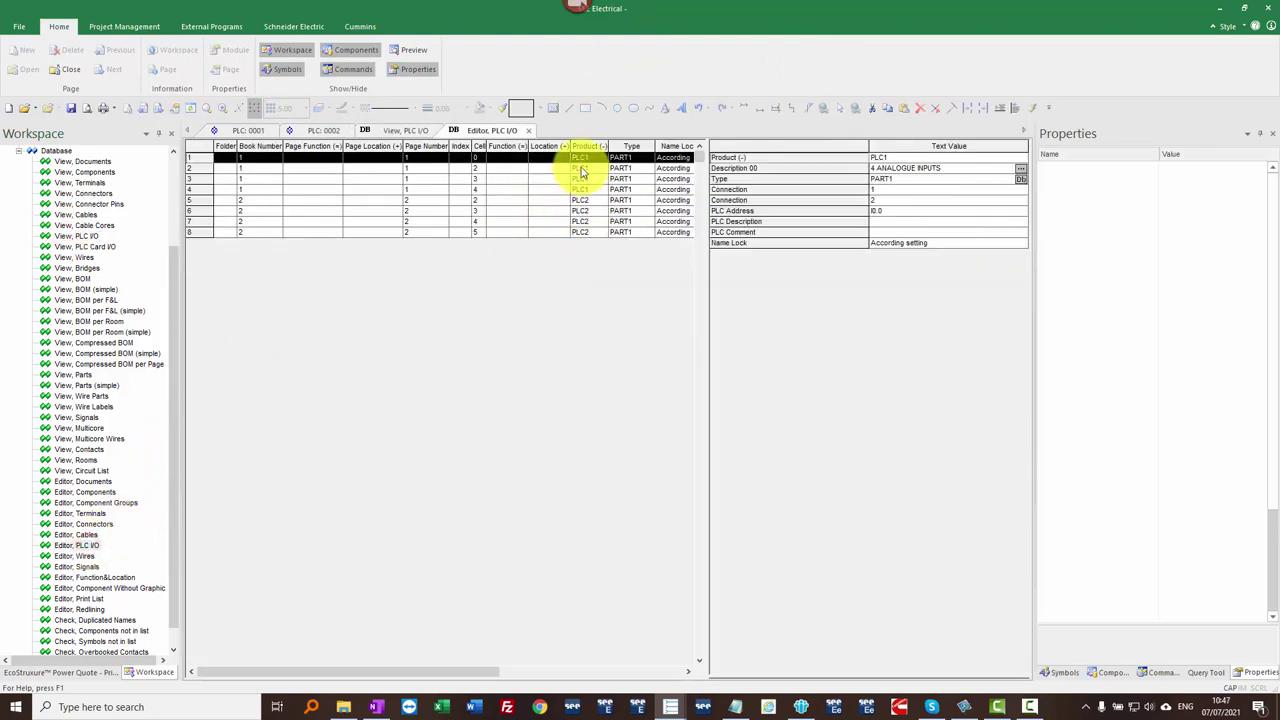
drag(335, 677, 535, 680)
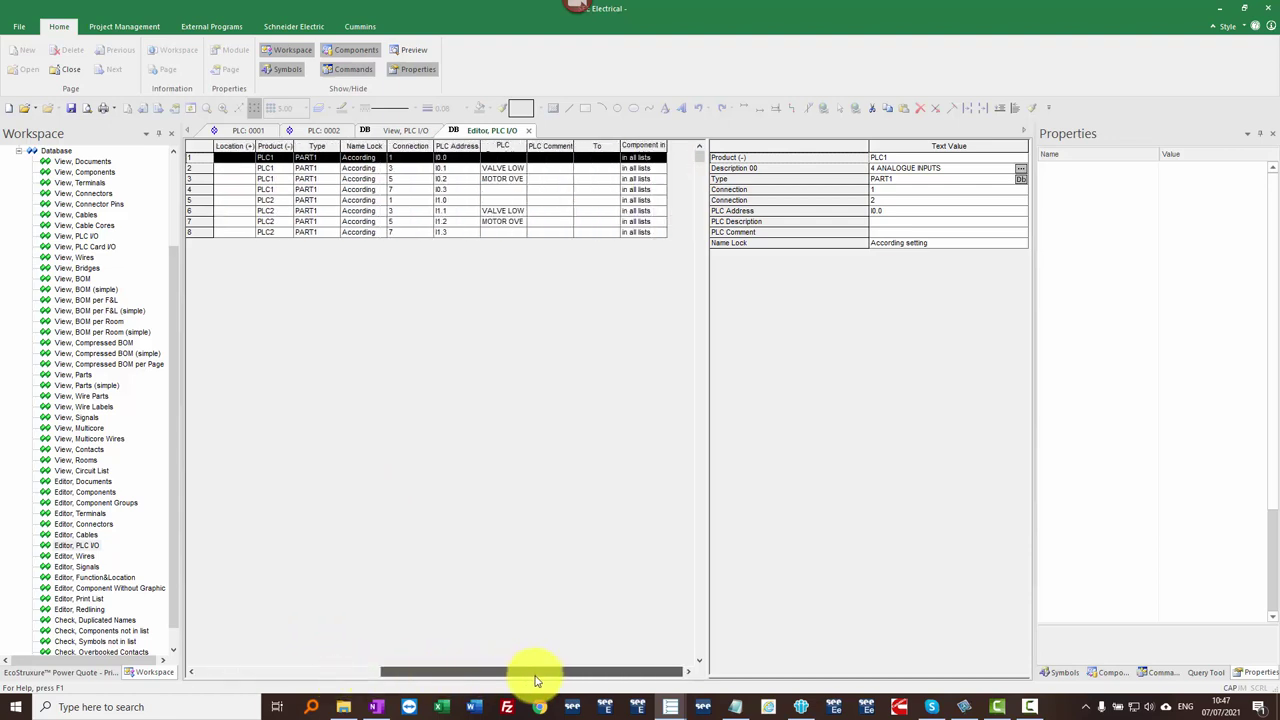
click(306, 131)
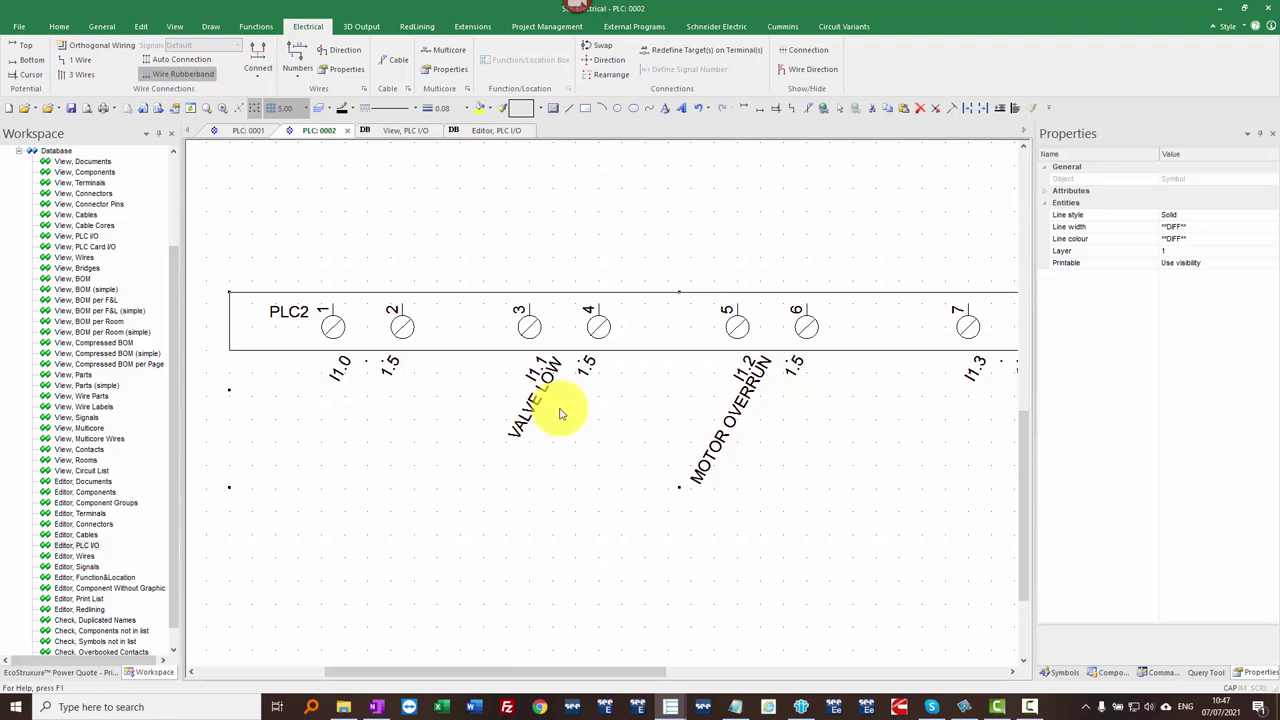
click(429, 485)
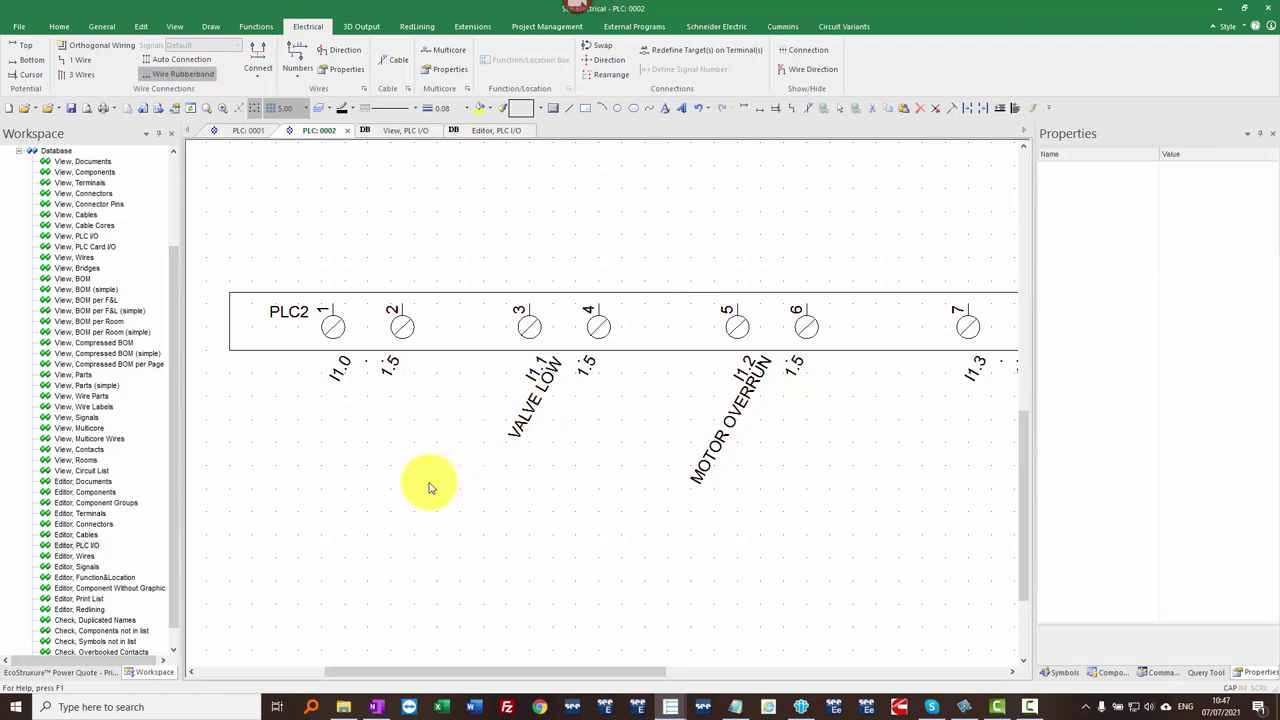